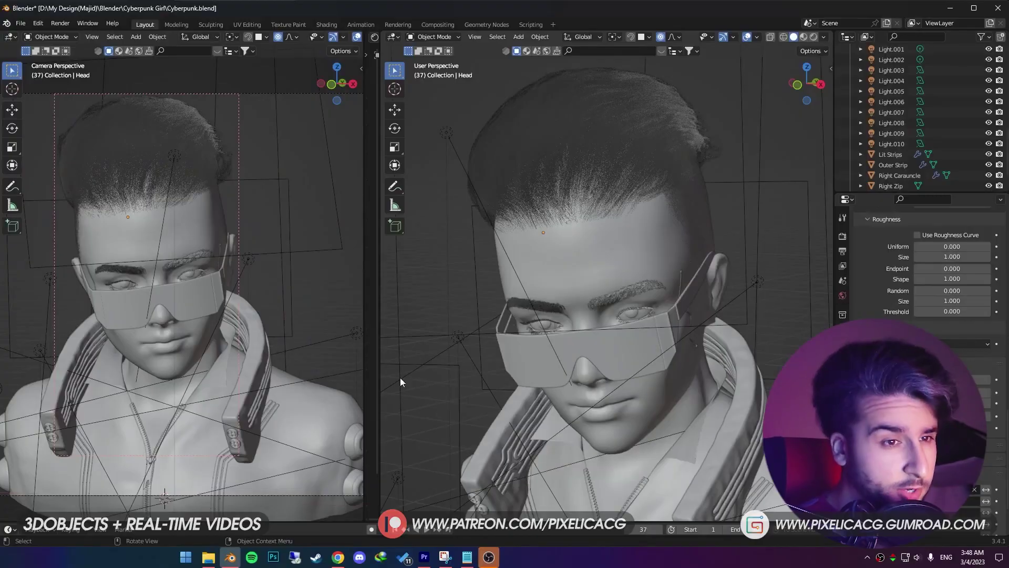
- Enlarge the node editor and look over the MainHair geometry node tree
{"action": "mouse_move", "coordinate": [499, 362]}
{"action": "middle_mouse_down"}
{"action": "mouse_move", "coordinate": [563, 355]}
{"action": "mouse_move", "coordinate": [629, 367]}
{"action": "mouse_move", "coordinate": [574, 353]}
{"action": "middle_mouse_up"}
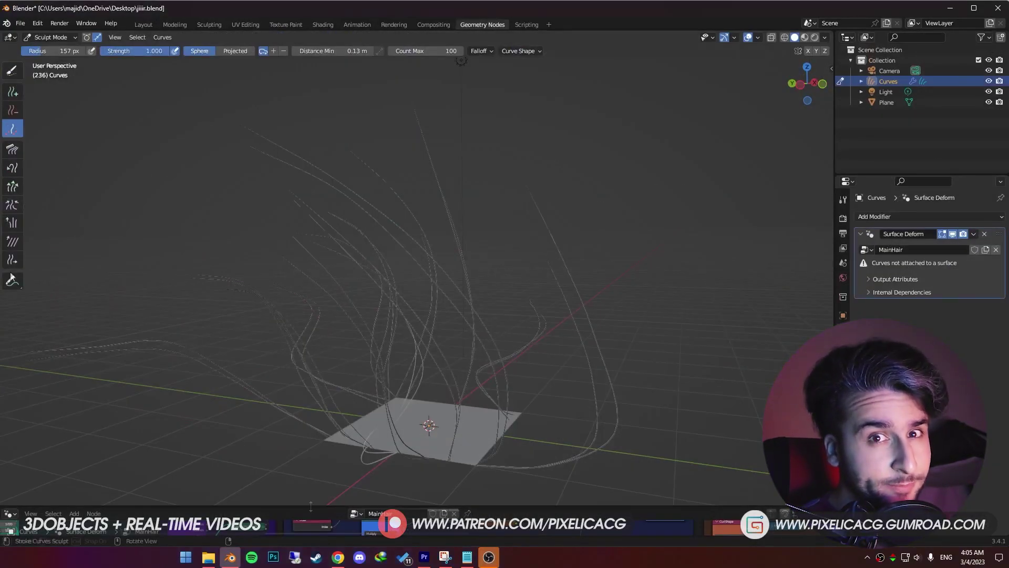
{"action": "left_click_drag", "start_coordinate": [311, 506], "coordinate": [344, 5]}
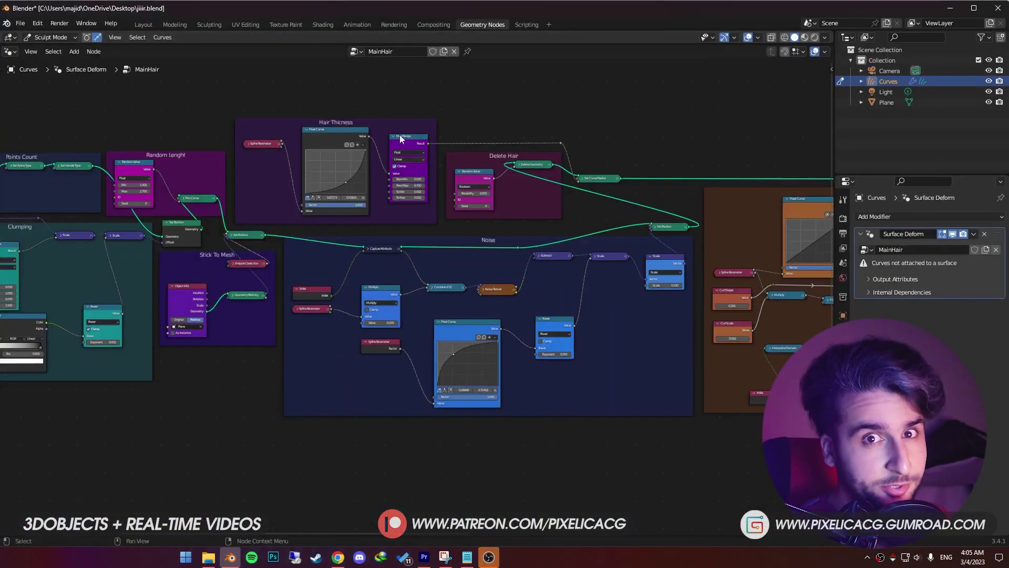
{"action": "middle_click_drag", "start_coordinate": [430, 213], "coordinate": [592, 252]}
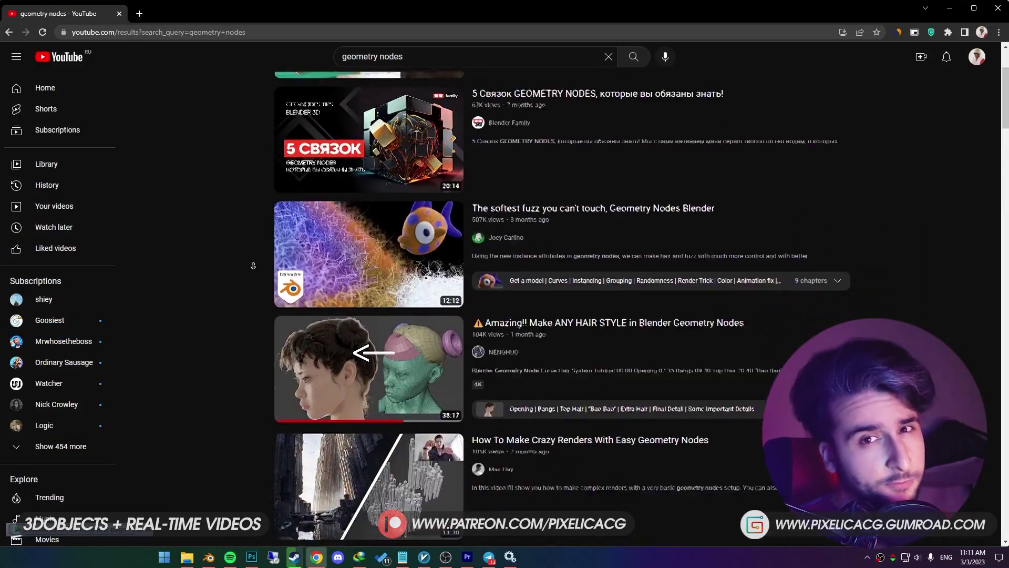
- Switch to the browser and look through results on geometry nodes, their release date, and 3D character design images
{"action": "scroll", "coordinate": [253, 266], "scroll_direction": "down", "scroll_amount": 7}
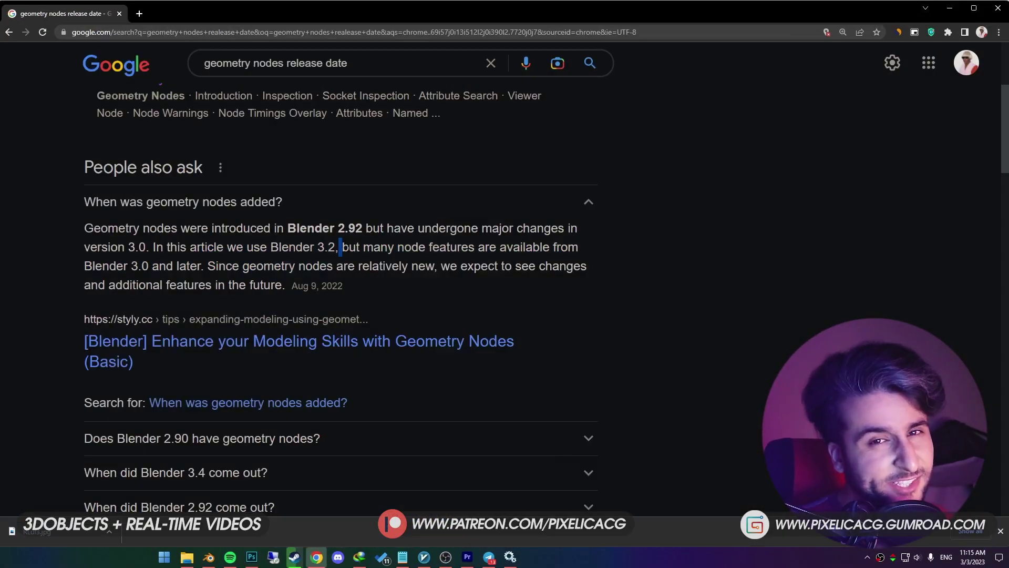
{"action": "left_click_drag", "start_coordinate": [340, 247], "coordinate": [542, 245]}
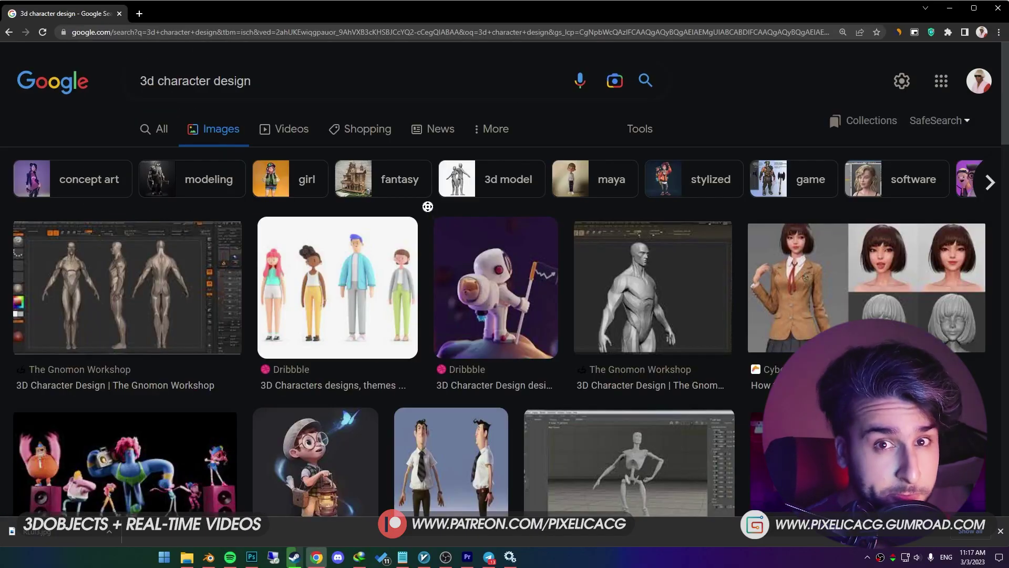
{"action": "scroll", "coordinate": [427, 236], "scroll_direction": "down", "scroll_amount": 3}
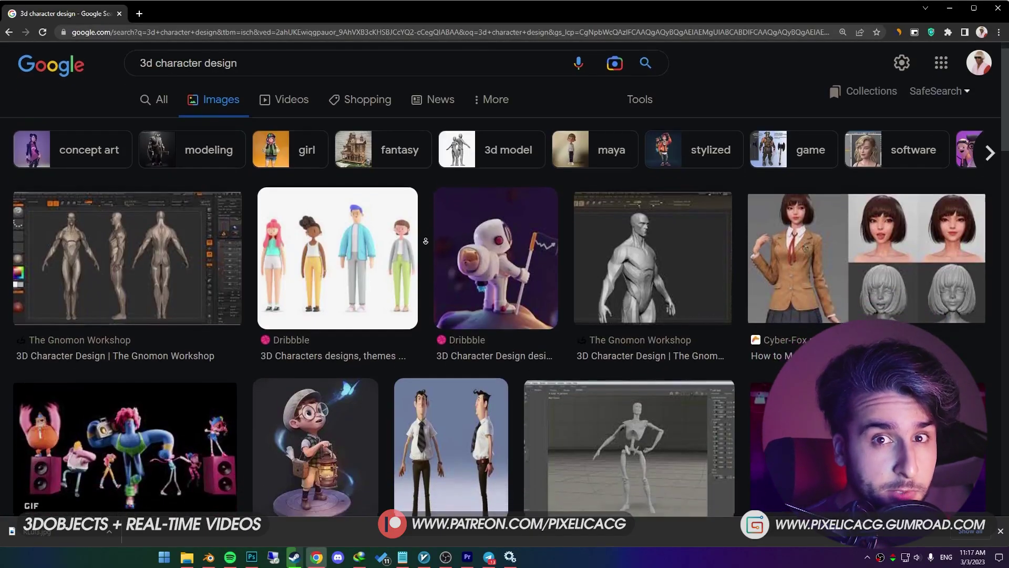
{"action": "scroll", "coordinate": [423, 255], "scroll_direction": "down", "scroll_amount": 10}
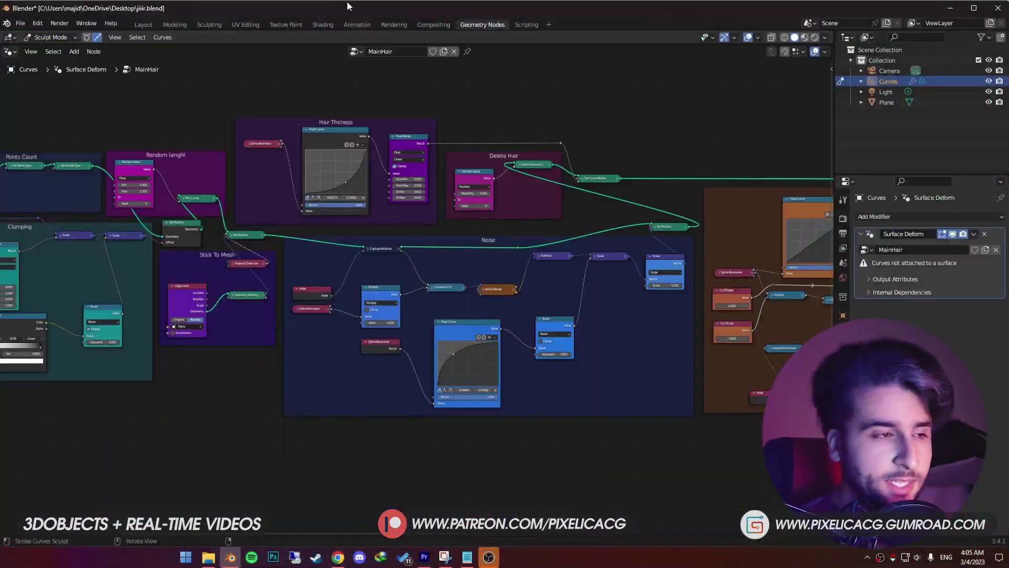
- Switch back to Blender and examine the framed node groups of the MainHair tree
{"action": "middle_click_drag", "start_coordinate": [105, 247], "coordinate": [9, 281]}
{"action": "middle_click_drag", "start_coordinate": [378, 327], "coordinate": [237, 323]}
{"action": "scroll", "coordinate": [237, 323], "scroll_direction": "down", "scroll_amount": 2}
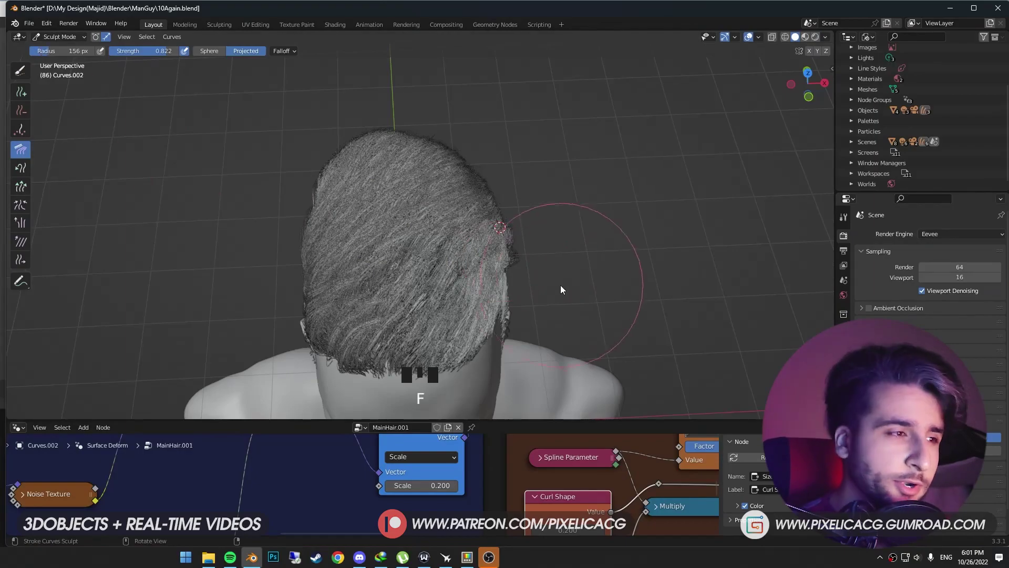
- Comb the hair on the back and sides of the man's head, resizing the Comb brush between strokes
{"action": "middle_click_drag", "start_coordinate": [560, 290], "coordinate": [581, 310]}
{"action": "mouse_move", "coordinate": [456, 258]}
{"action": "left_mouse_down"}
{"action": "mouse_move", "coordinate": [466, 272]}
{"action": "mouse_move", "coordinate": [463, 257]}
{"action": "left_mouse_up"}
{"action": "middle_click_drag", "start_coordinate": [463, 257], "coordinate": [442, 236]}
{"action": "key", "text": "f"}
{"action": "left_click", "coordinate": [447, 242]}
{"action": "middle_click_drag", "start_coordinate": [399, 279], "coordinate": [418, 317]}
{"action": "mouse_move", "coordinate": [421, 262]}
{"action": "left_mouse_down"}
{"action": "mouse_move", "coordinate": [345, 292]}
{"action": "mouse_move", "coordinate": [358, 263]}
{"action": "left_mouse_up"}
{"action": "mouse_move", "coordinate": [353, 247]}
{"action": "middle_mouse_down"}
{"action": "mouse_move", "coordinate": [345, 100]}
{"action": "mouse_move", "coordinate": [388, 172]}
{"action": "middle_mouse_up"}
{"action": "key", "text": "f"}
{"action": "left_click", "coordinate": [391, 184]}
{"action": "left_click_drag", "start_coordinate": [403, 189], "coordinate": [415, 201]}
{"action": "middle_click_drag", "start_coordinate": [414, 201], "coordinate": [592, 256]}
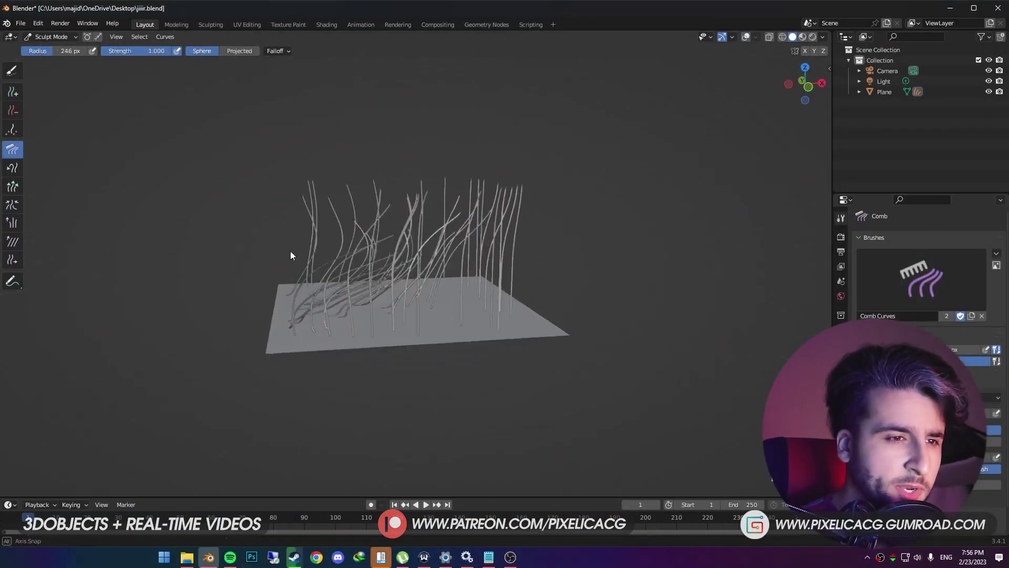
- Comb the curves on the plane sideways and comb them again with a lower brush strength
{"action": "left_click_drag", "start_coordinate": [290, 251], "coordinate": [554, 200]}
{"action": "middle_click_drag", "start_coordinate": [554, 201], "coordinate": [715, 329]}
{"action": "mouse_move", "coordinate": [368, 313]}
{"action": "left_mouse_down"}
{"action": "mouse_move", "coordinate": [345, 282]}
{"action": "mouse_move", "coordinate": [394, 225]}
{"action": "left_mouse_up"}
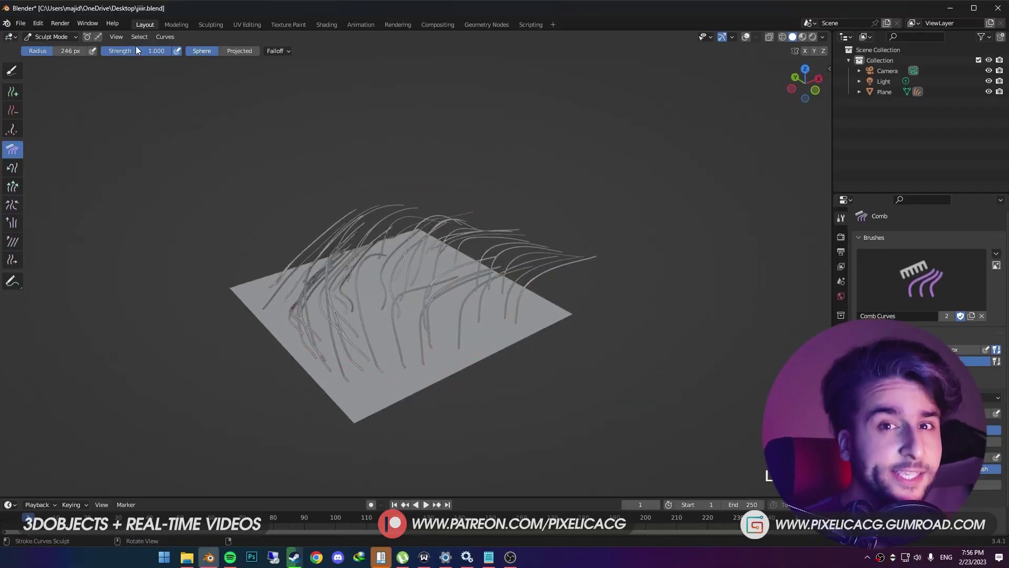
{"action": "left_click_drag", "start_coordinate": [160, 51], "coordinate": [111, 51]}
{"action": "mouse_move", "coordinate": [381, 268]}
{"action": "left_mouse_down"}
{"action": "mouse_move", "coordinate": [342, 262]}
{"action": "mouse_move", "coordinate": [374, 247]}
{"action": "mouse_move", "coordinate": [445, 261]}
{"action": "left_mouse_up"}
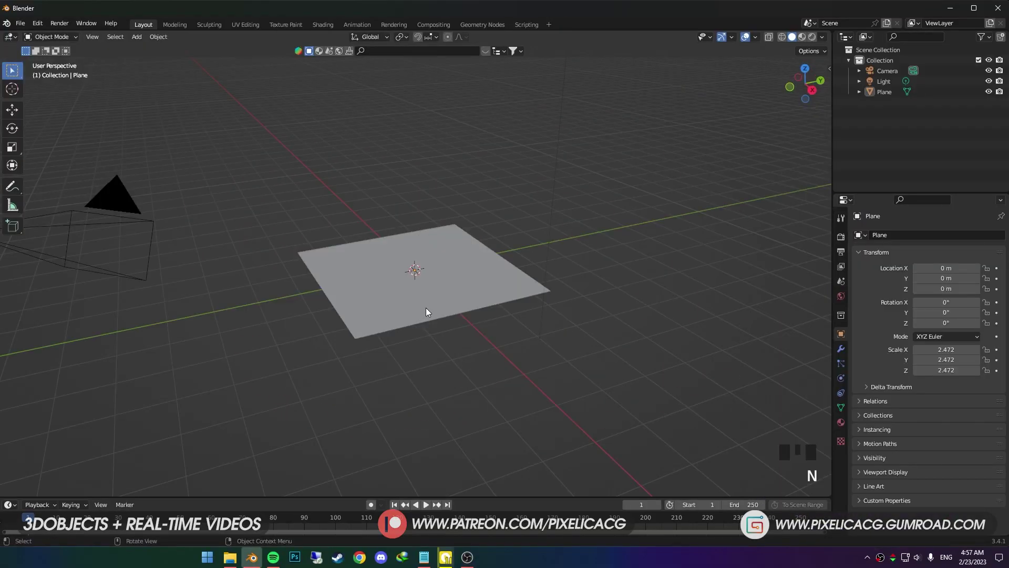
- Add an Empty Hair curve object to the plane and switch it to Sculpt Mode
{"action": "left_click", "coordinate": [427, 308]}
{"action": "key", "text": "shift+a"}
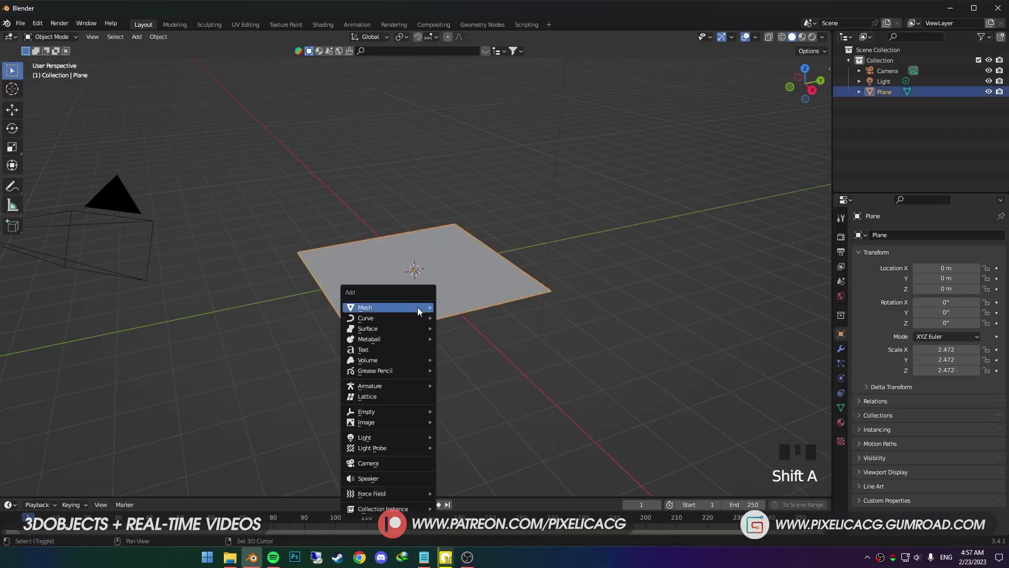
{"action": "mouse_move", "coordinate": [415, 318]}
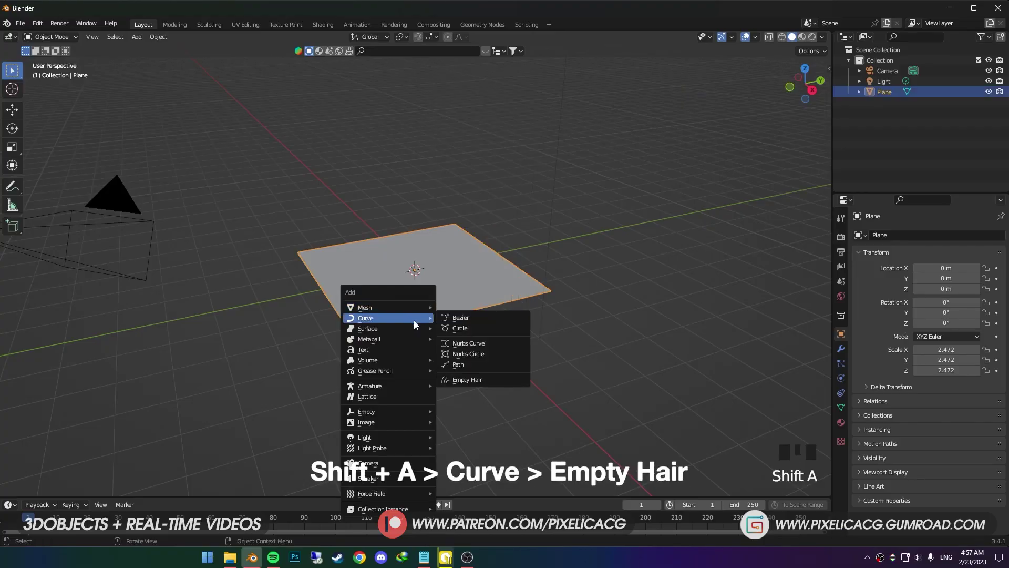
{"action": "left_click", "coordinate": [463, 378]}
{"action": "key", "text": "ctrl+Tab"}
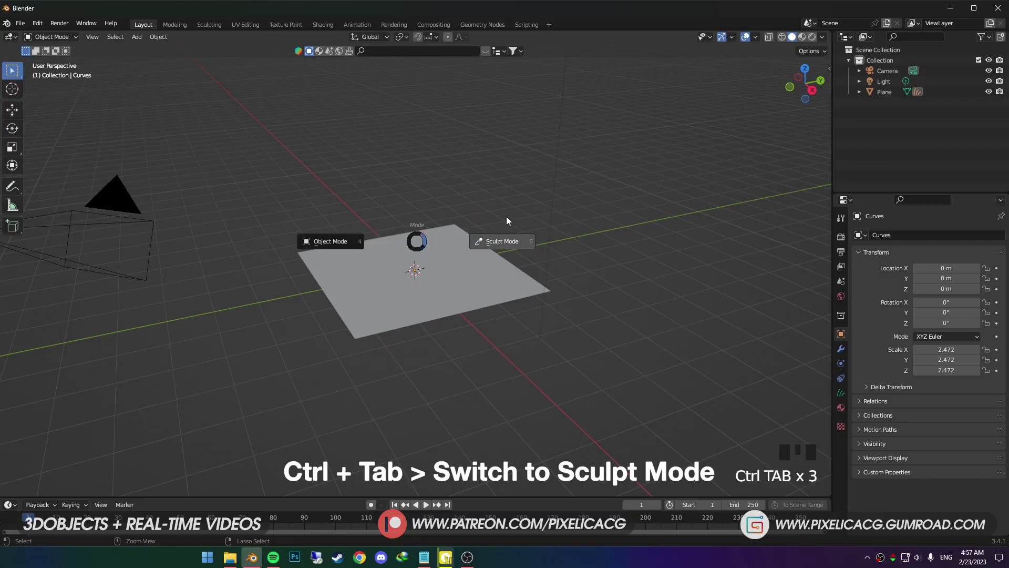
{"action": "left_click", "coordinate": [509, 242]}
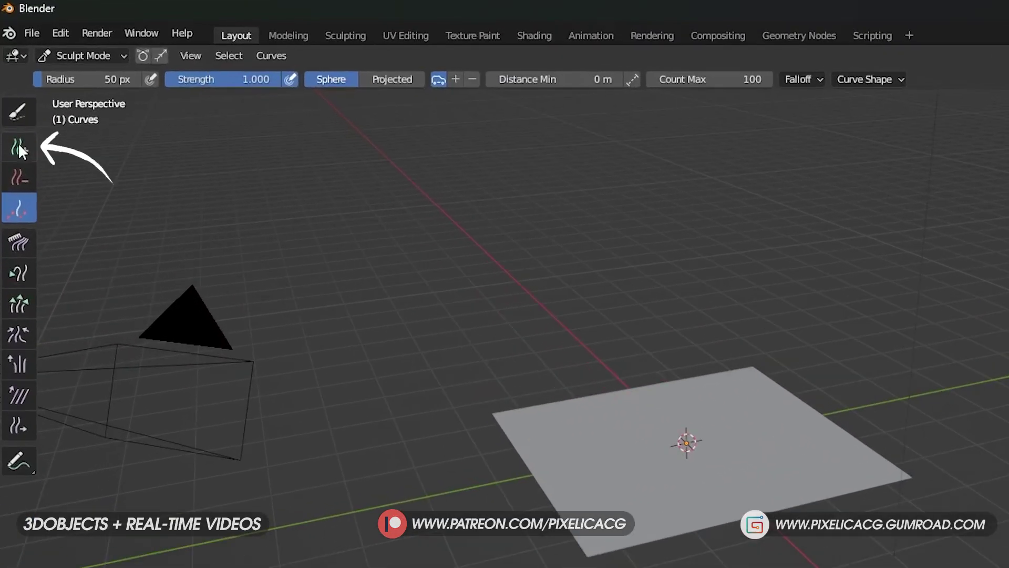
- Activate the Add brush and set its radius to 112 px
{"action": "left_click", "coordinate": [13, 93]}
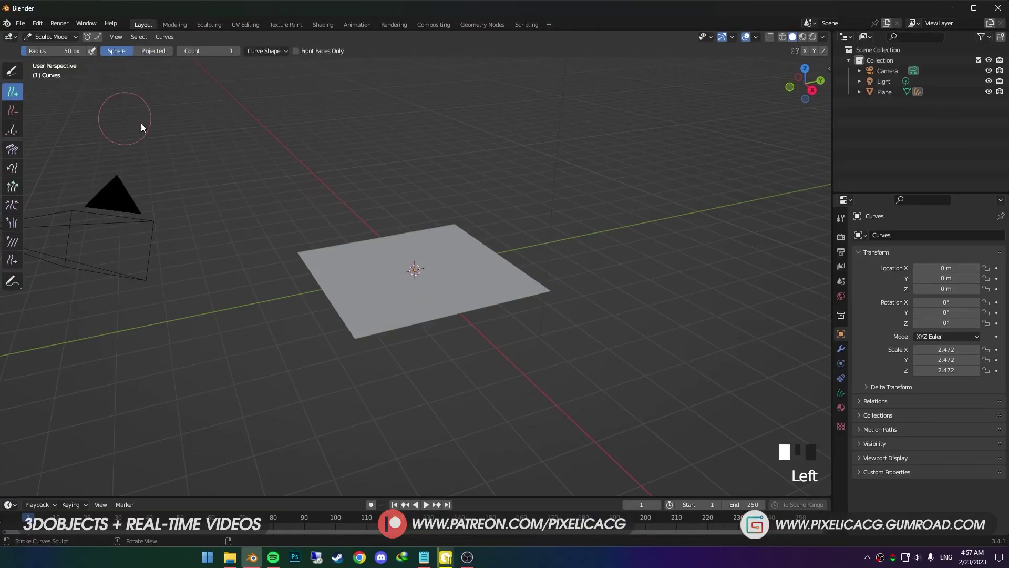
{"action": "scroll", "coordinate": [141, 127], "scroll_direction": "up", "scroll_amount": 2}
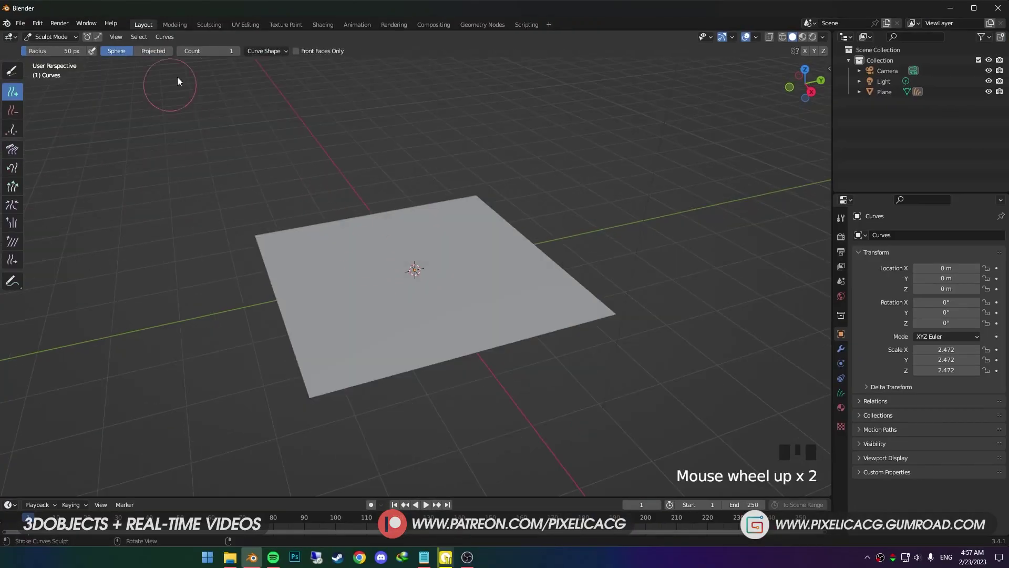
{"action": "left_click_drag", "start_coordinate": [49, 50], "coordinate": [89, 50]}
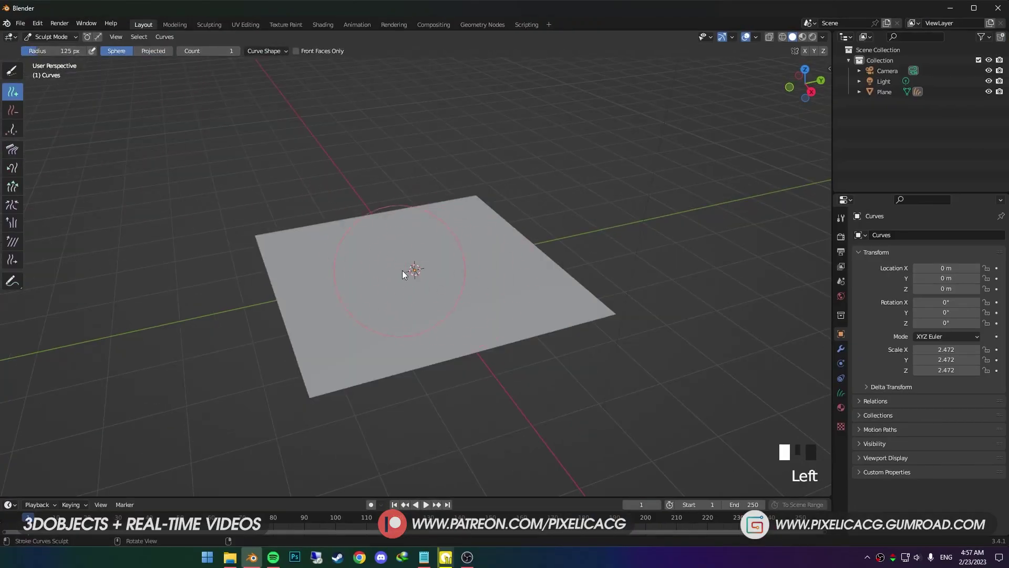
{"action": "key", "text": "f"}
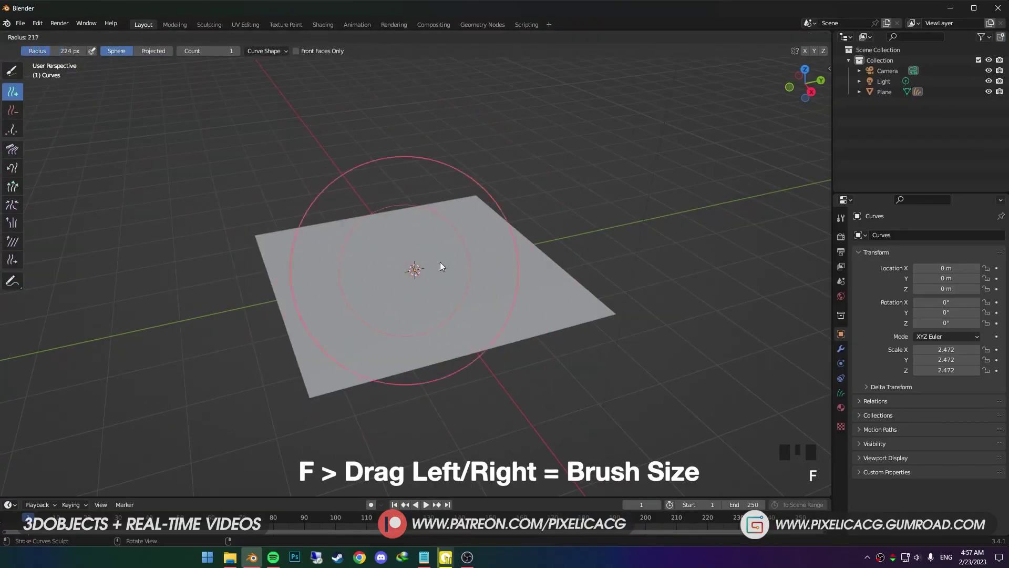
{"action": "left_click", "coordinate": [377, 266]}
- Paint a row of single hair curves across the plane with the Add brush's count at 1
{"action": "left_click_drag", "start_coordinate": [226, 52], "coordinate": [242, 52]}
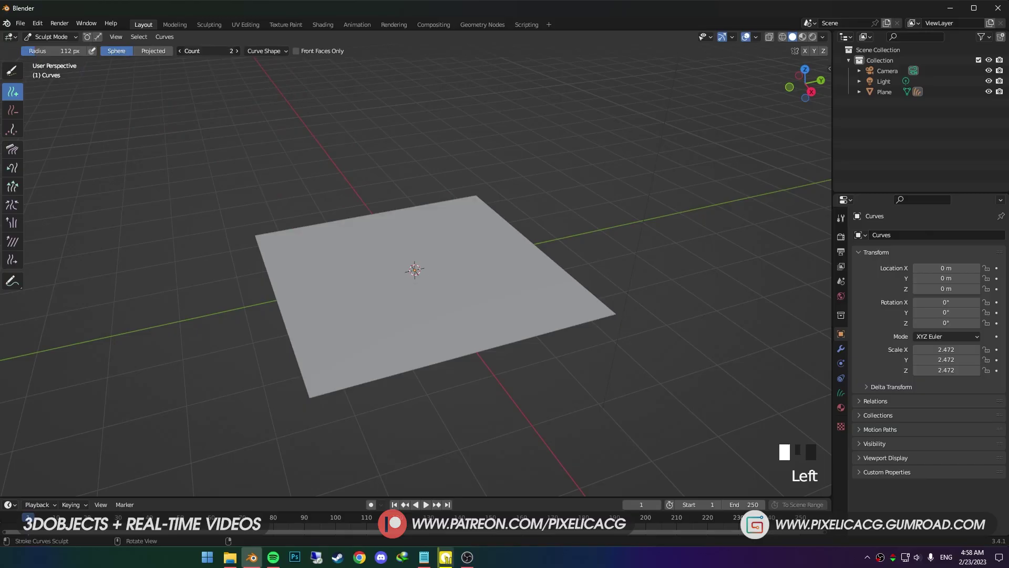
{"action": "left_click", "coordinate": [318, 269]}
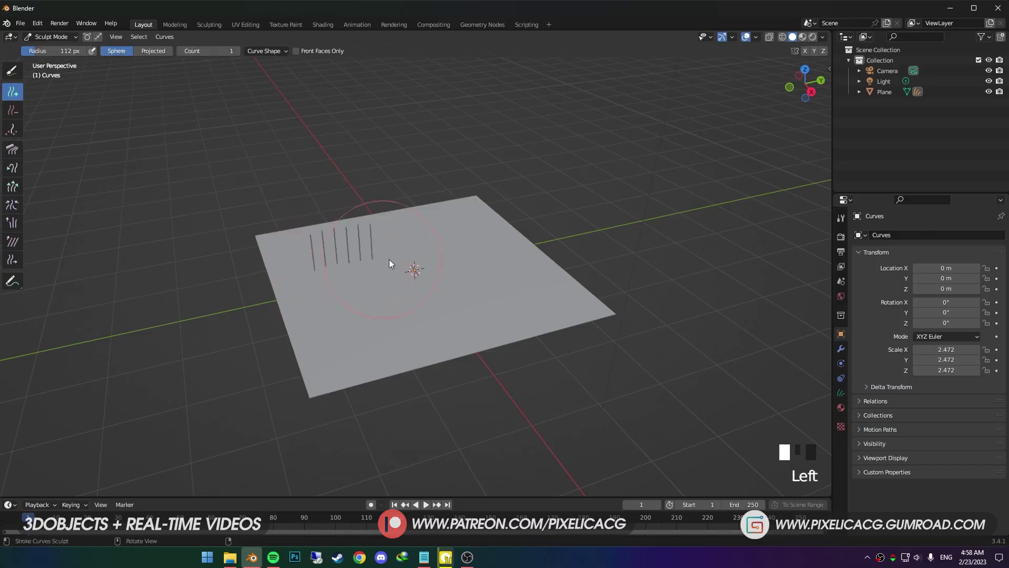
{"action": "left_click_drag", "start_coordinate": [396, 259], "coordinate": [458, 272]}
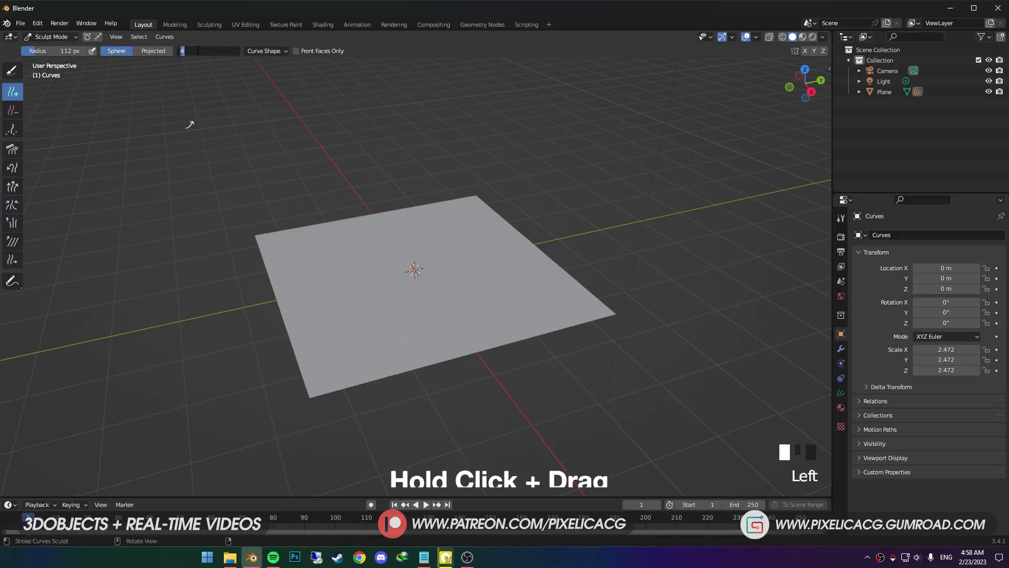
- Try the Add brush with a count of 2 at several spots on the plane, and undo the placed curves
{"action": "left_click_drag", "start_coordinate": [226, 51], "coordinate": [232, 51]}
{"action": "key", "text": "ctrl+z"}
{"action": "left_click", "coordinate": [308, 268]}
{"action": "left_click", "coordinate": [415, 276]}
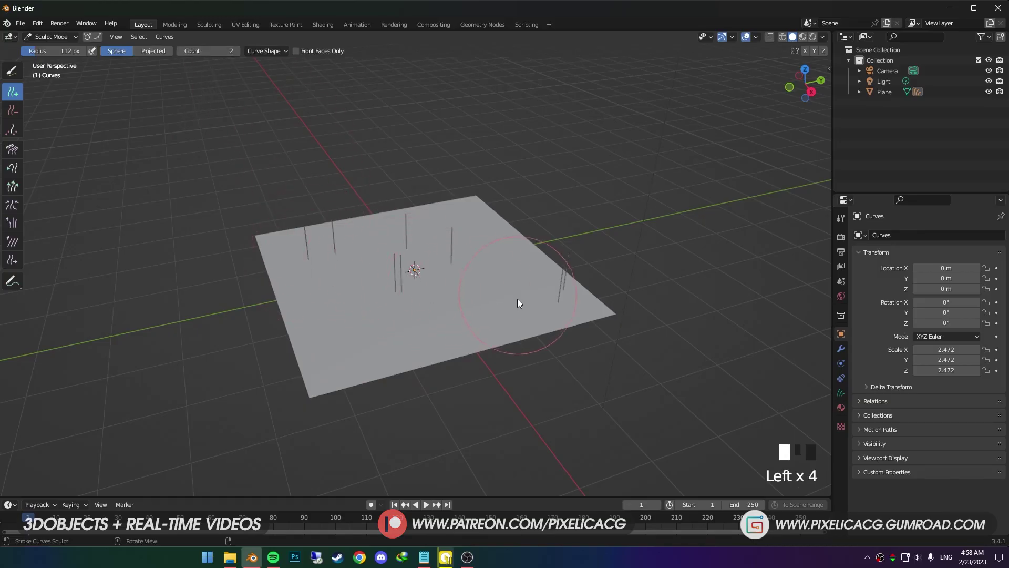
{"action": "left_click", "coordinate": [322, 305]}
{"action": "key", "text": "ctrl+z"}
{"action": "key", "text": "ctrl+z"}
{"action": "key", "text": "ctrl+z"}
- Set the Add brush's count to 7 and place a group of 1.2 m curves with 8 points on the plane
{"action": "left_click", "coordinate": [341, 258]}
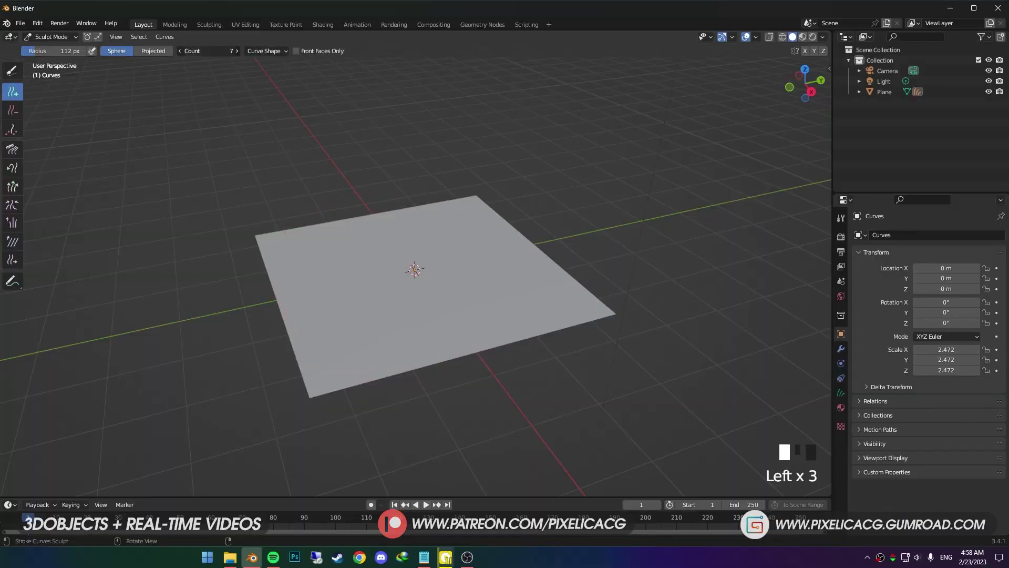
{"action": "key", "text": "F10"}
{"action": "left_click", "coordinate": [267, 51]}
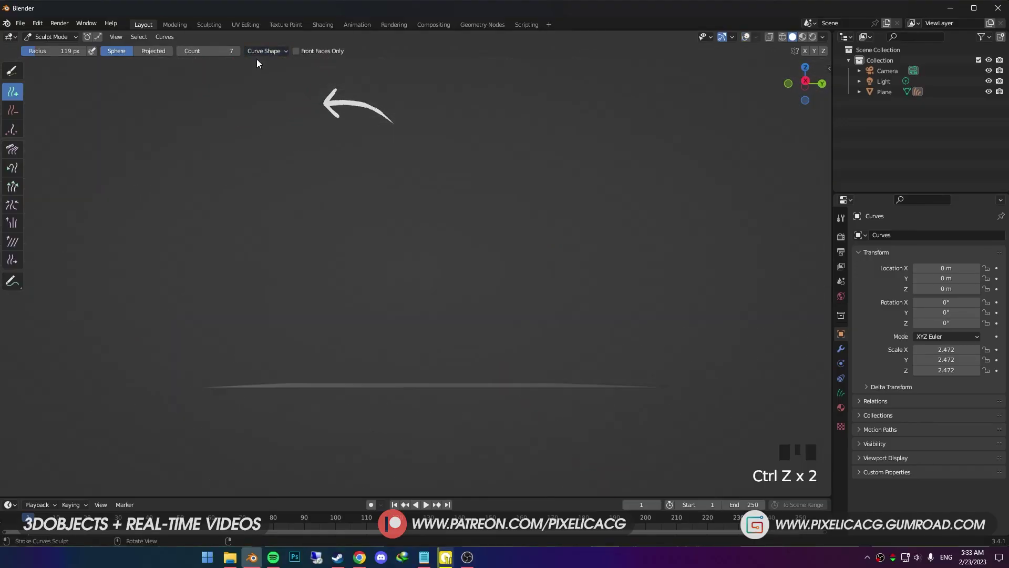
{"action": "middle_click_drag", "start_coordinate": [377, 354], "coordinate": [389, 377]}
{"action": "left_click", "coordinate": [272, 52]}
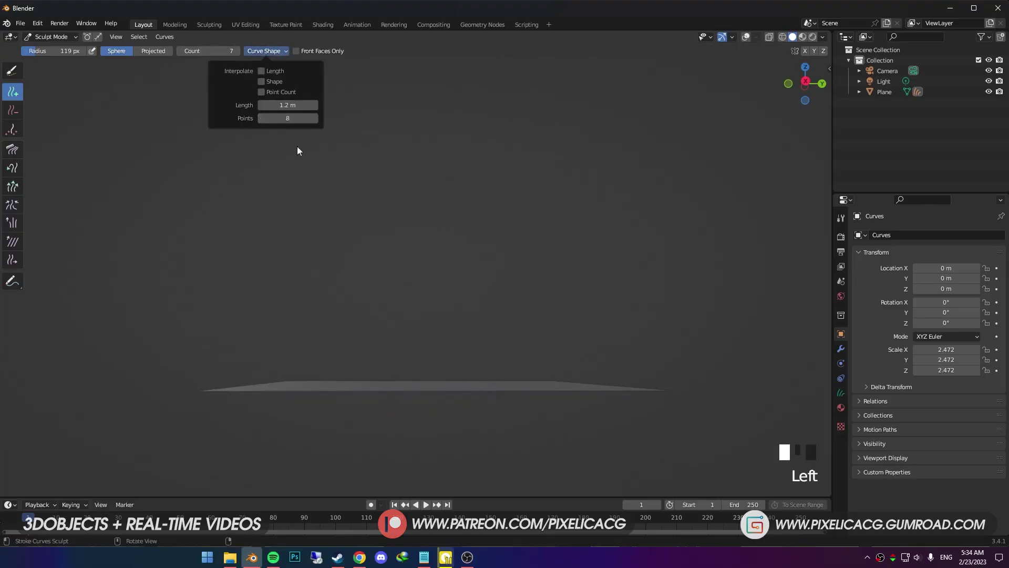
{"action": "left_click", "coordinate": [330, 386]}
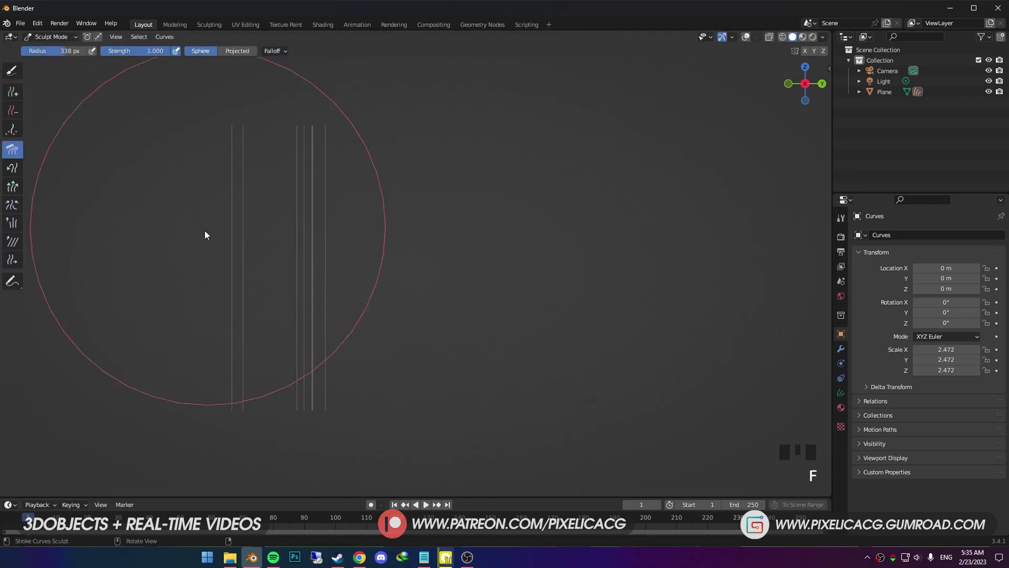
- Bend the 8-point curves with Comb, and place and comb a second group of 30-point curves beside them
{"action": "mouse_move", "coordinate": [205, 235]}
{"action": "left_mouse_down"}
{"action": "mouse_move", "coordinate": [293, 165]}
{"action": "mouse_move", "coordinate": [415, 320]}
{"action": "mouse_move", "coordinate": [354, 360]}
{"action": "left_mouse_up"}
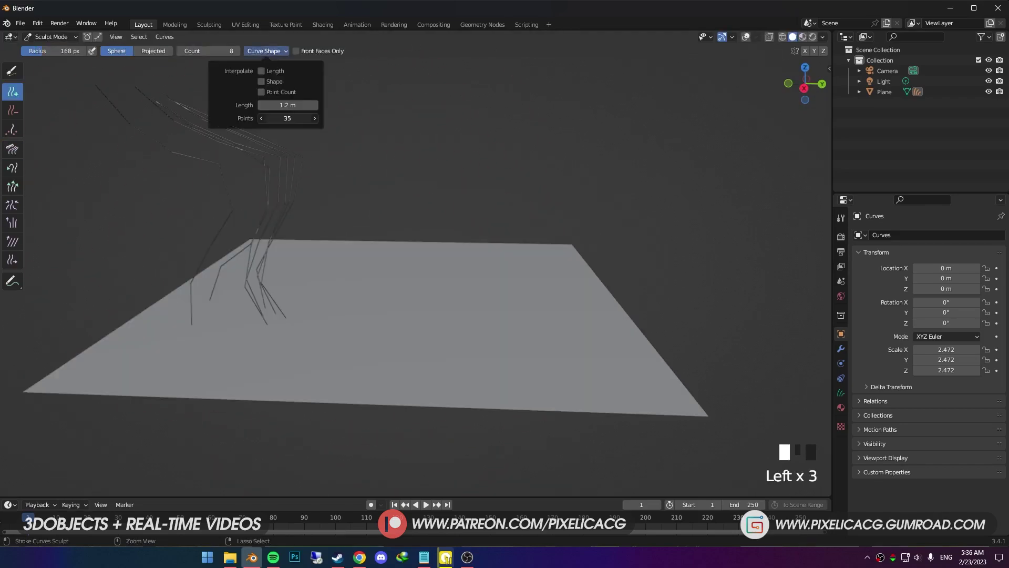
{"action": "left_click", "coordinate": [450, 343]}
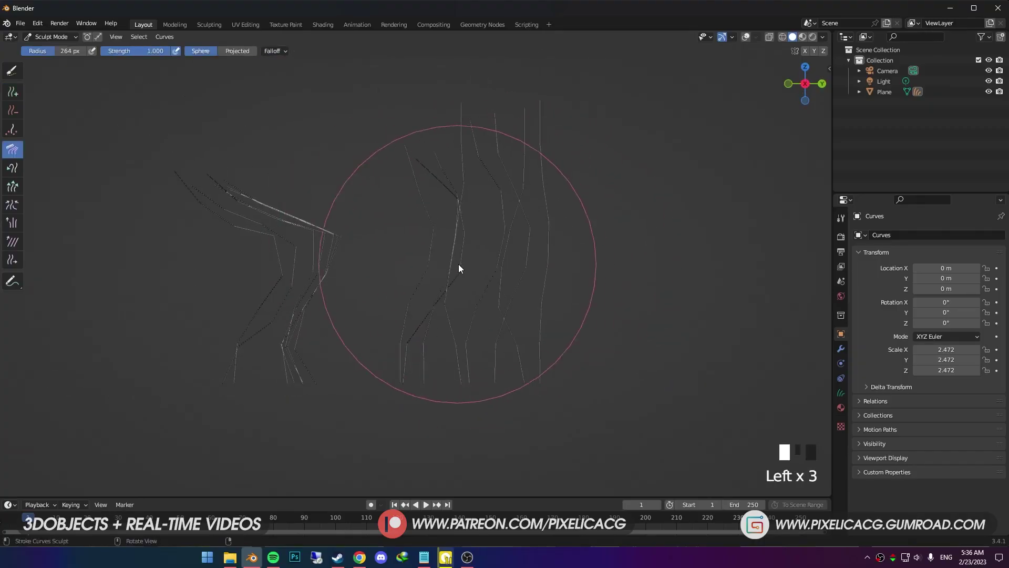
{"action": "left_click_drag", "start_coordinate": [459, 268], "coordinate": [443, 307]}
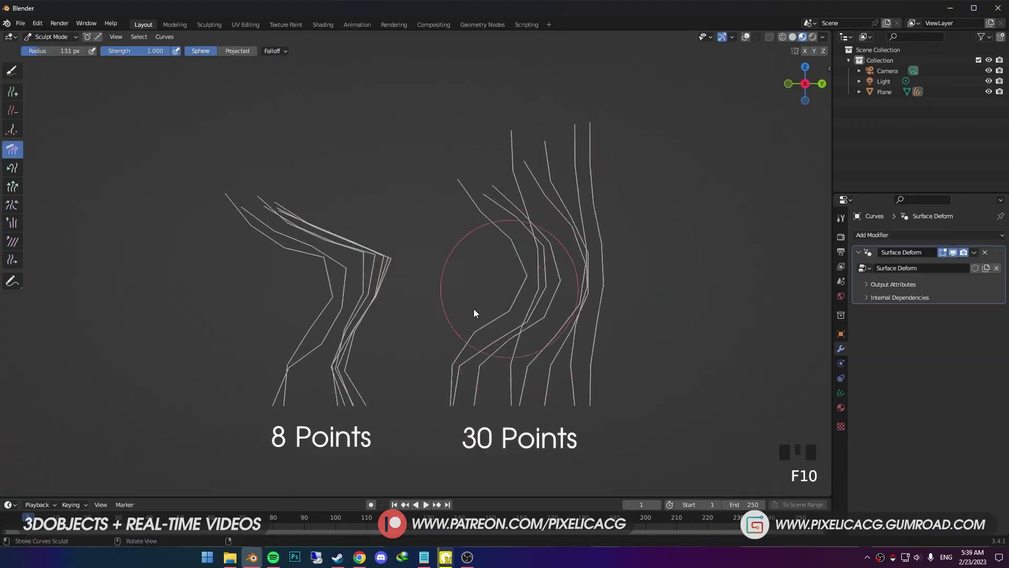
- Set the render curves shape to Strip with 2 additional subdivisions
{"action": "left_click", "coordinate": [841, 236]}
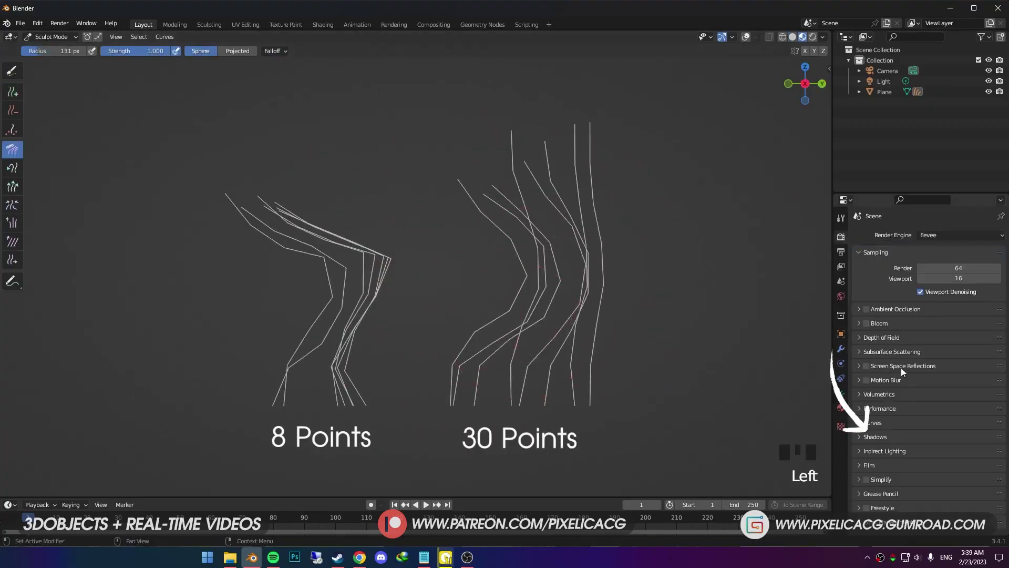
{"action": "left_click", "coordinate": [873, 422]}
{"action": "left_click", "coordinate": [980, 440]}
{"action": "left_click", "coordinate": [957, 451]}
{"action": "type", "text": "2"}
{"action": "key", "text": "Return"}
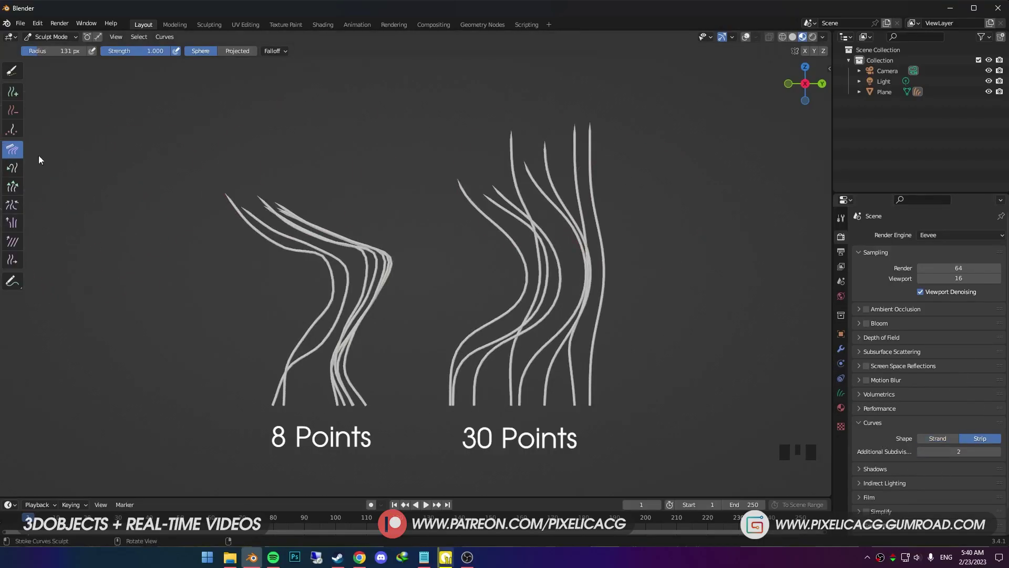
- Comb the 8-point curve group and the 30-point group beside it to compare how they bend
{"action": "left_click_drag", "start_coordinate": [300, 136], "coordinate": [304, 153]}
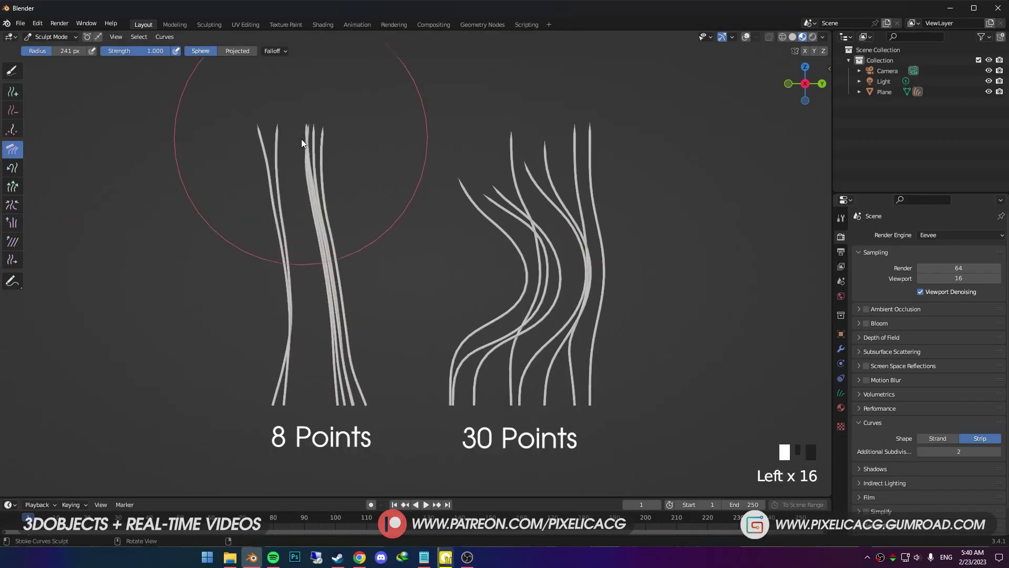
{"action": "mouse_move", "coordinate": [305, 142]}
{"action": "left_mouse_down"}
{"action": "mouse_move", "coordinate": [308, 253]}
{"action": "mouse_move", "coordinate": [299, 154]}
{"action": "mouse_move", "coordinate": [302, 237]}
{"action": "mouse_move", "coordinate": [257, 147]}
{"action": "mouse_move", "coordinate": [293, 231]}
{"action": "mouse_move", "coordinate": [486, 126]}
{"action": "mouse_move", "coordinate": [502, 187]}
{"action": "mouse_move", "coordinate": [509, 122]}
{"action": "mouse_move", "coordinate": [515, 158]}
{"action": "mouse_move", "coordinate": [573, 150]}
{"action": "mouse_move", "coordinate": [572, 179]}
{"action": "mouse_move", "coordinate": [520, 252]}
{"action": "mouse_move", "coordinate": [429, 182]}
{"action": "mouse_move", "coordinate": [447, 308]}
{"action": "mouse_move", "coordinate": [511, 249]}
{"action": "left_mouse_up"}
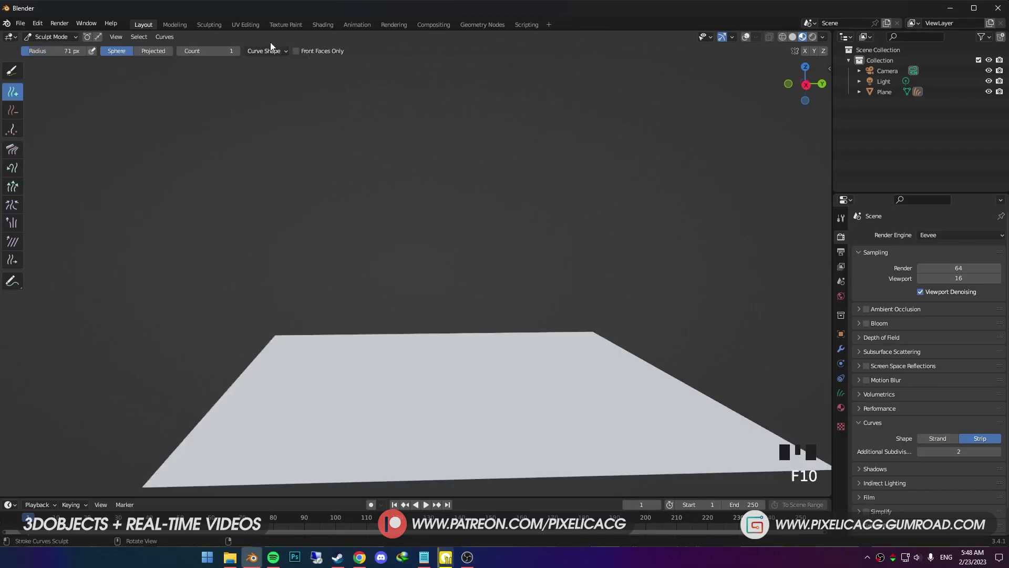
- Enable length interpolation for the Add brush and draw rows of curves on the plane between the three existing ones
{"action": "left_click", "coordinate": [268, 50]}
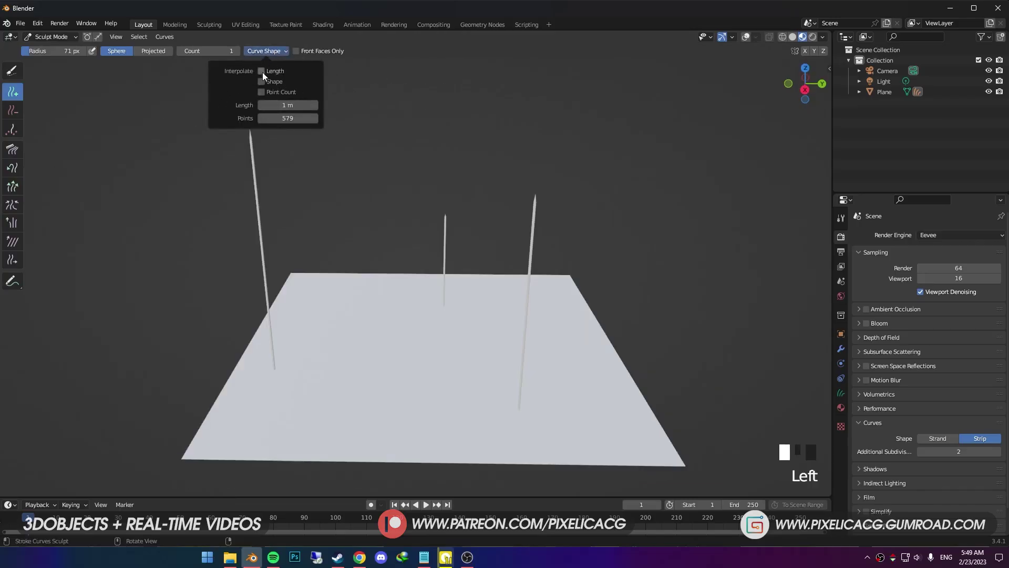
{"action": "left_click", "coordinate": [261, 71]}
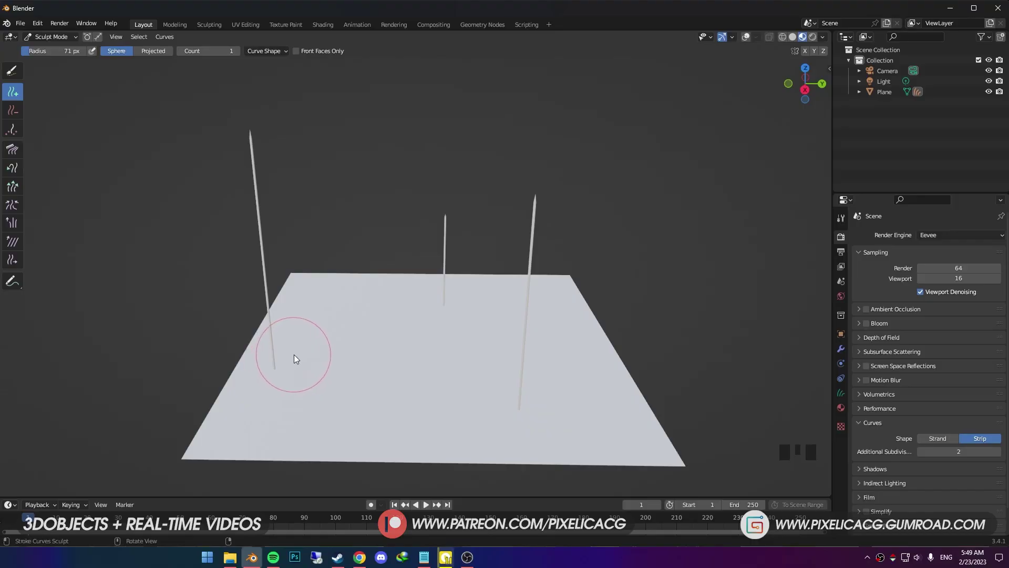
{"action": "mouse_move", "coordinate": [292, 360]}
{"action": "middle_mouse_down"}
{"action": "mouse_move", "coordinate": [410, 333]}
{"action": "mouse_move", "coordinate": [370, 368]}
{"action": "mouse_move", "coordinate": [342, 345]}
{"action": "middle_mouse_up"}
{"action": "key", "text": "z"}
{"action": "key", "text": "6"}
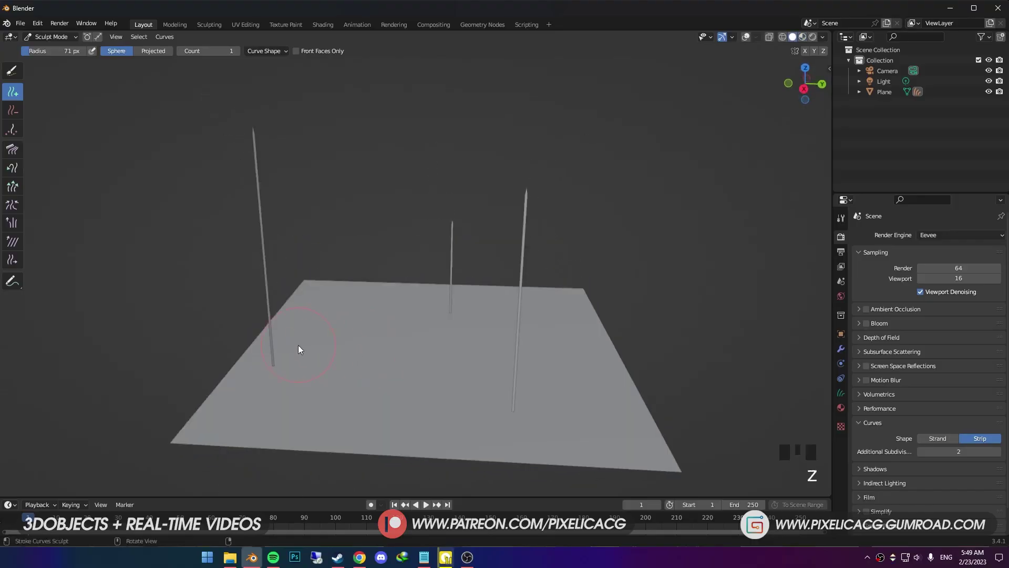
{"action": "left_click_drag", "start_coordinate": [298, 354], "coordinate": [345, 335]}
{"action": "left_click_drag", "start_coordinate": [404, 321], "coordinate": [435, 319]}
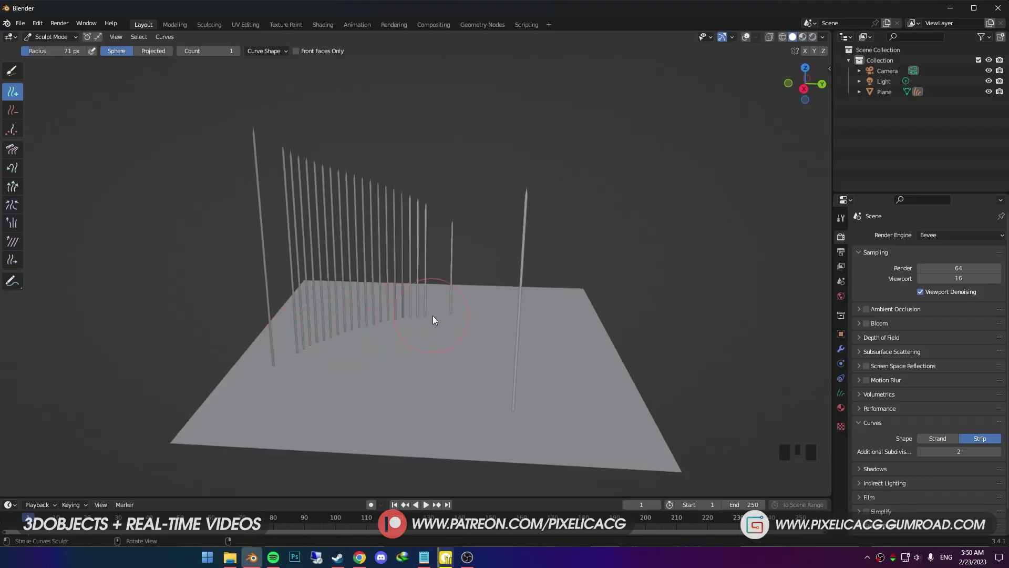
{"action": "middle_click_drag", "start_coordinate": [456, 331], "coordinate": [494, 339]}
{"action": "left_click_drag", "start_coordinate": [494, 339], "coordinate": [519, 364]}
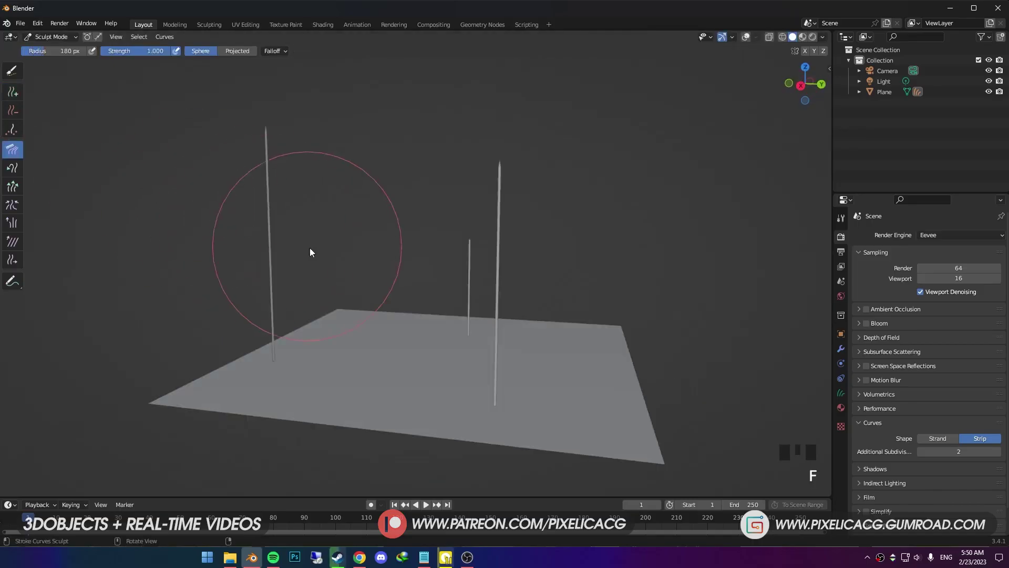
- Bend the three standing curves into S shapes with the Comb brush at a 180 px radius
{"action": "left_click_drag", "start_coordinate": [310, 248], "coordinate": [409, 280]}
{"action": "middle_click_drag", "start_coordinate": [408, 279], "coordinate": [604, 298]}
{"action": "middle_click_drag", "start_coordinate": [604, 298], "coordinate": [620, 298]}
- Enable shape interpolation for the Add brush and draw curves between the bent ones along two stretches of the plane
{"action": "left_click", "coordinate": [251, 52]}
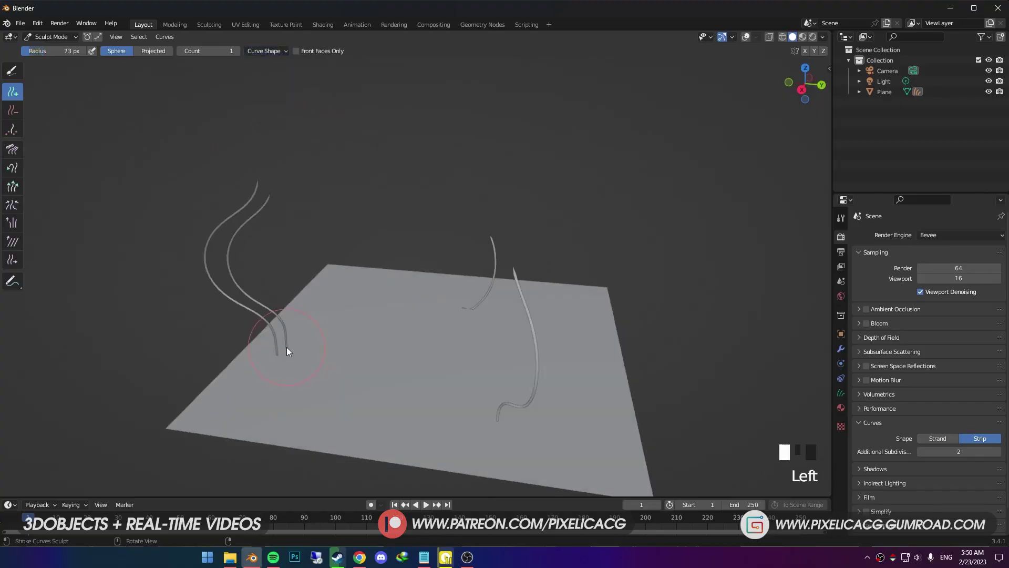
{"action": "left_click_drag", "start_coordinate": [286, 347], "coordinate": [300, 336]}
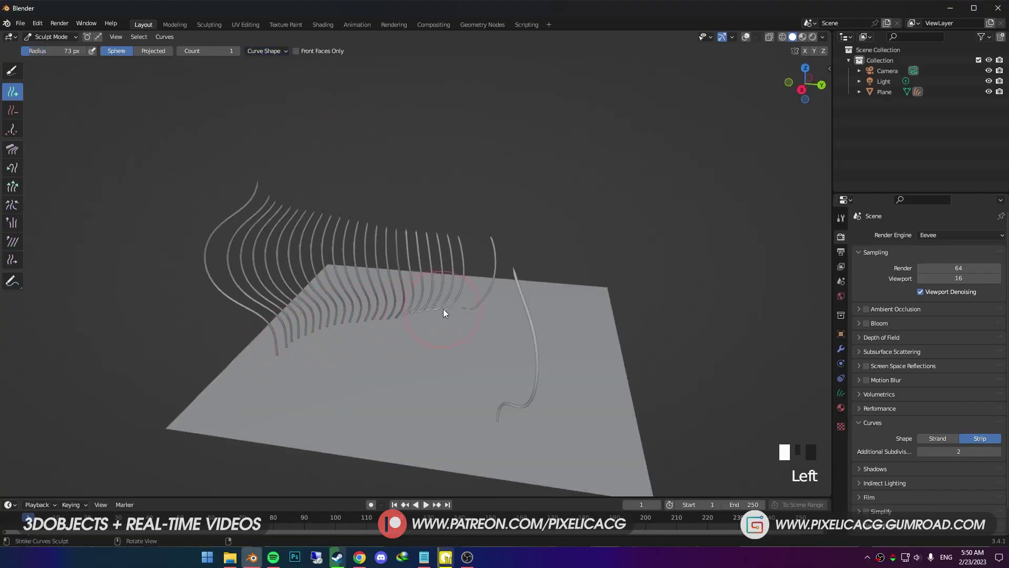
{"action": "middle_click_drag", "start_coordinate": [459, 315], "coordinate": [558, 357]}
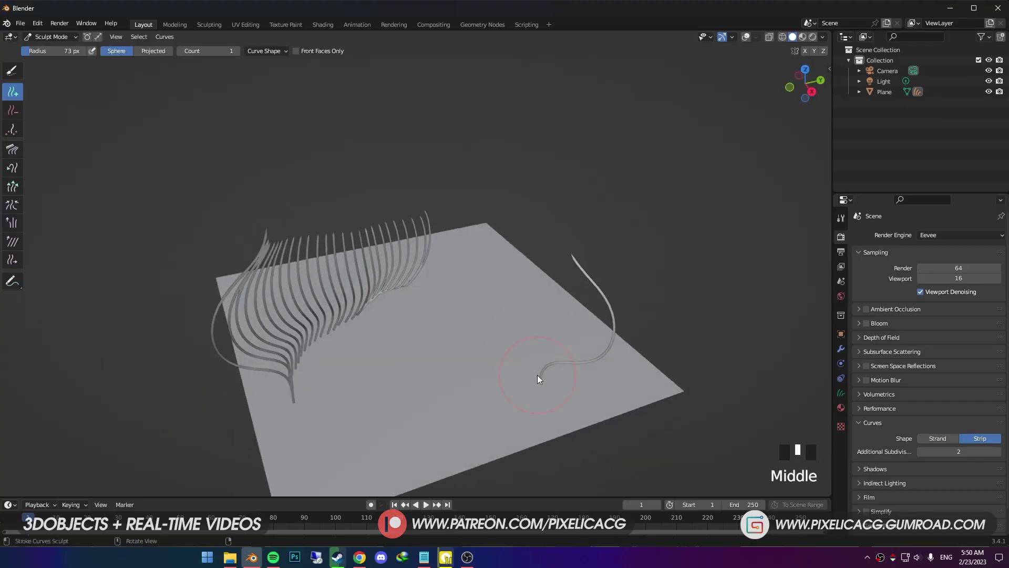
{"action": "mouse_move", "coordinate": [537, 374]}
{"action": "left_mouse_down"}
{"action": "mouse_move", "coordinate": [543, 356]}
{"action": "mouse_move", "coordinate": [490, 355]}
{"action": "left_mouse_up"}
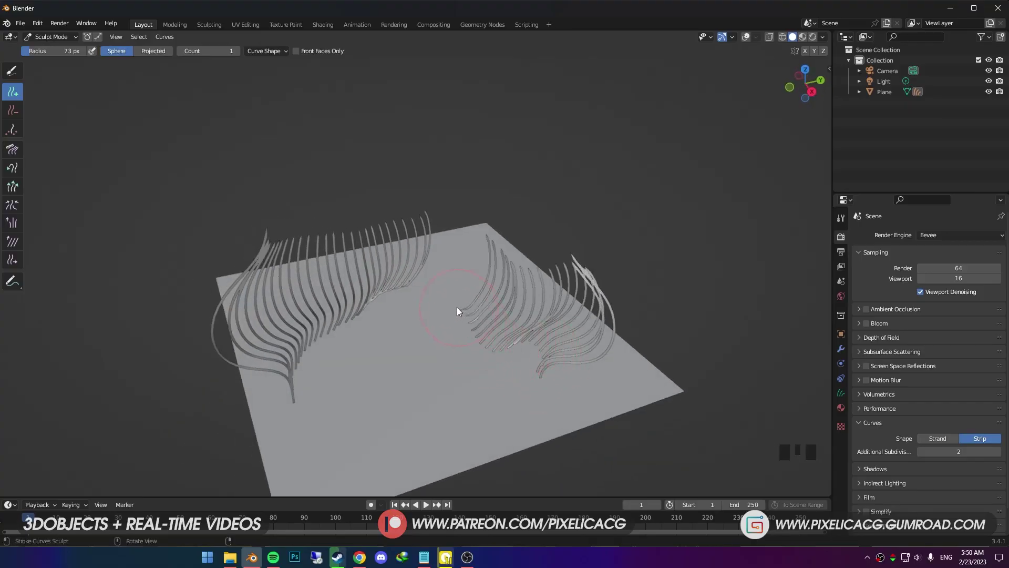
{"action": "middle_click_drag", "start_coordinate": [420, 296], "coordinate": [307, 254]}
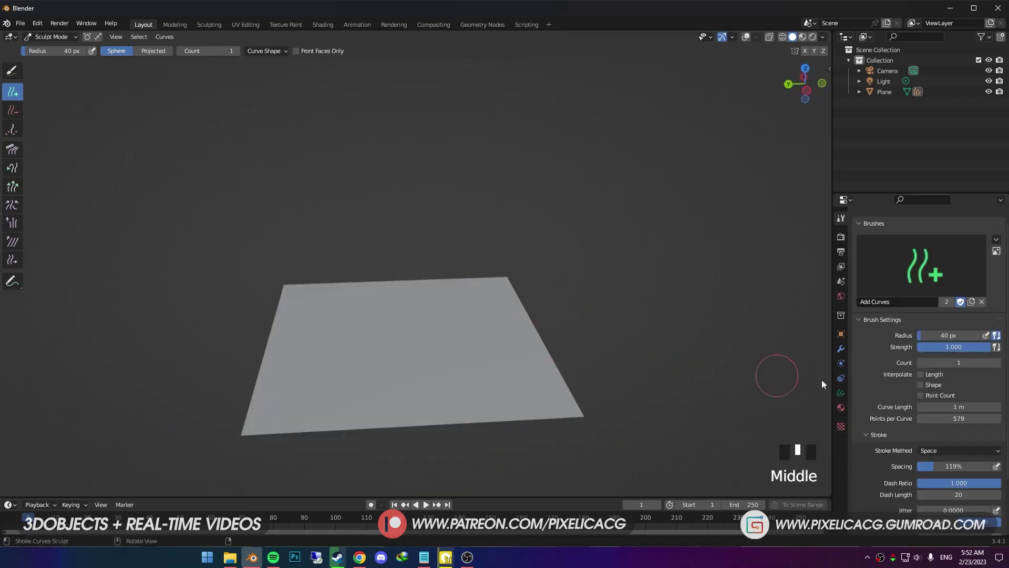
- Try a diagonal row of curves across the plane with the Add brush at 119% stroke spacing
{"action": "scroll", "coordinate": [793, 379], "scroll_direction": "down", "scroll_amount": 4}
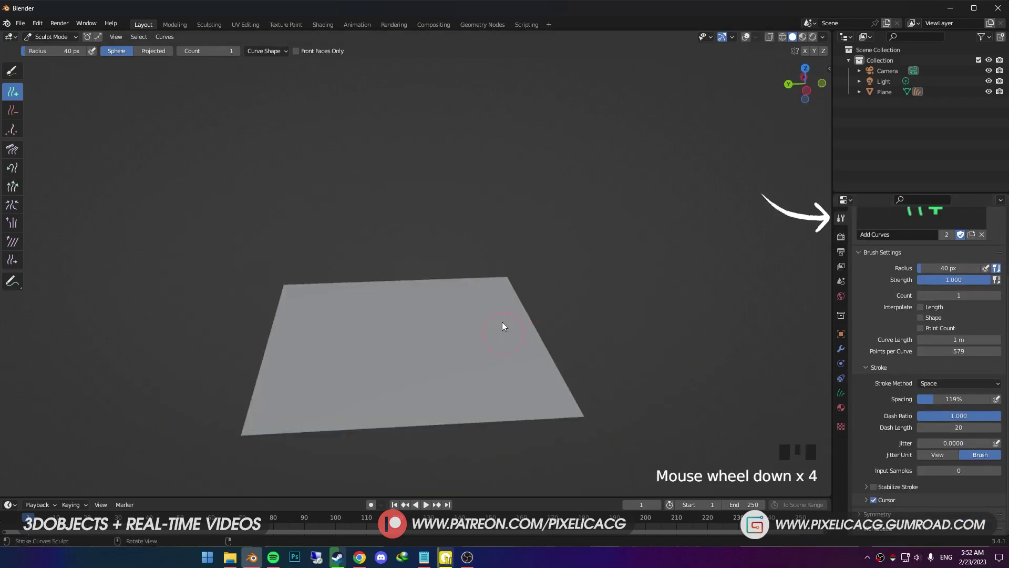
{"action": "middle_click_drag", "start_coordinate": [479, 288], "coordinate": [484, 292]}
{"action": "left_click_drag", "start_coordinate": [484, 291], "coordinate": [285, 424]}
{"action": "key", "text": "ctrl+z"}
- Lower the Add brush's stroke spacing in two stages and try a diagonal row of curves at each
{"action": "left_click_drag", "start_coordinate": [962, 403], "coordinate": [923, 403]}
{"action": "mouse_move", "coordinate": [498, 264]}
{"action": "left_mouse_down"}
{"action": "mouse_move", "coordinate": [412, 333]}
{"action": "mouse_move", "coordinate": [261, 421]}
{"action": "left_mouse_up"}
{"action": "key", "text": "ctrl+z"}
{"action": "left_click_drag", "start_coordinate": [921, 399], "coordinate": [894, 399]}
{"action": "mouse_move", "coordinate": [527, 294]}
{"action": "left_mouse_down"}
{"action": "mouse_move", "coordinate": [471, 308]}
{"action": "mouse_move", "coordinate": [293, 428]}
{"action": "left_mouse_up"}
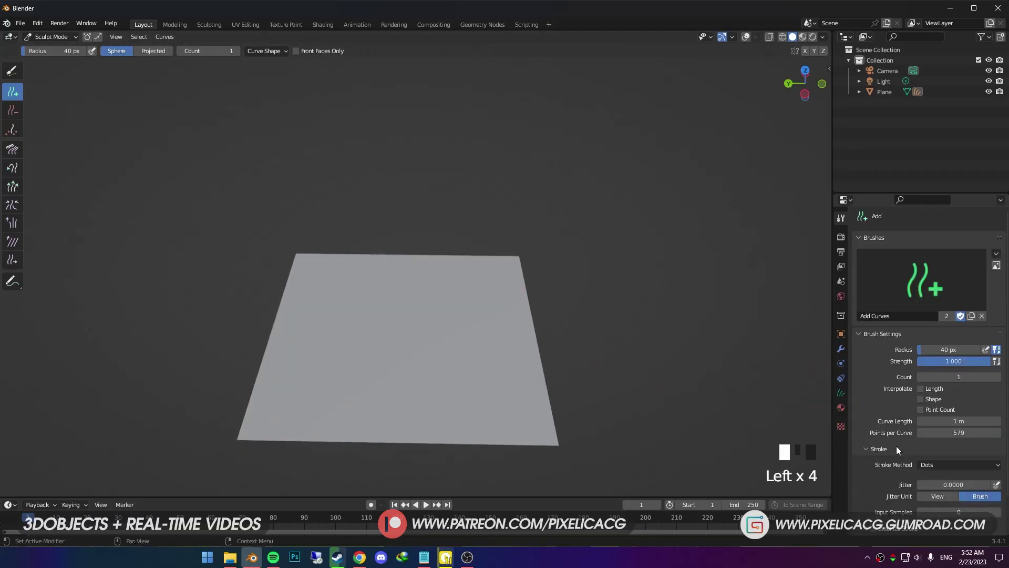
- Set the Add brush's stroke method to Line and lay a straight diagonal row of curves across the plane
{"action": "scroll", "coordinate": [897, 450], "scroll_direction": "down", "scroll_amount": 3}
{"action": "left_click_drag", "start_coordinate": [935, 387], "coordinate": [938, 434]}
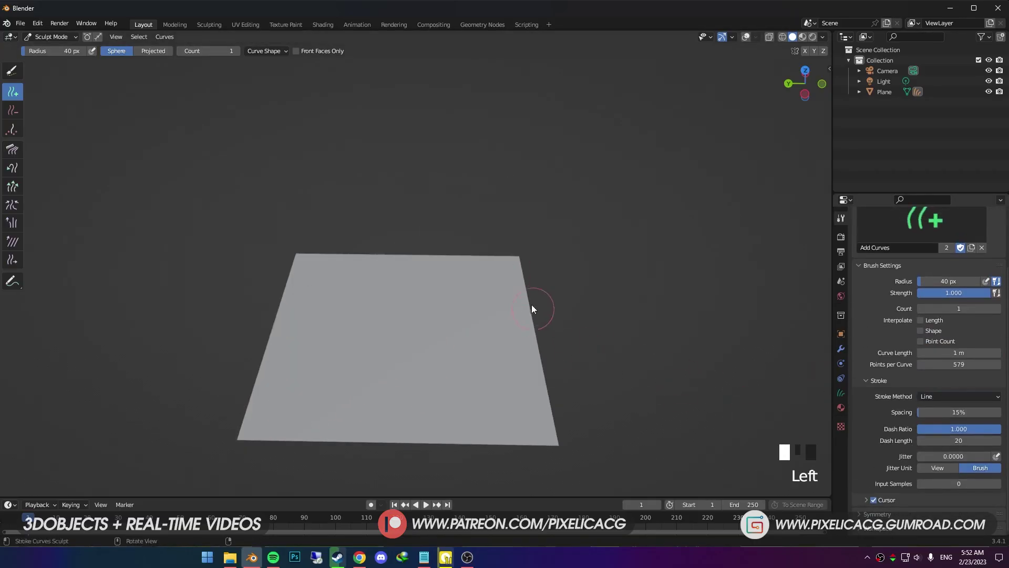
{"action": "left_click_drag", "start_coordinate": [272, 420], "coordinate": [276, 418]}
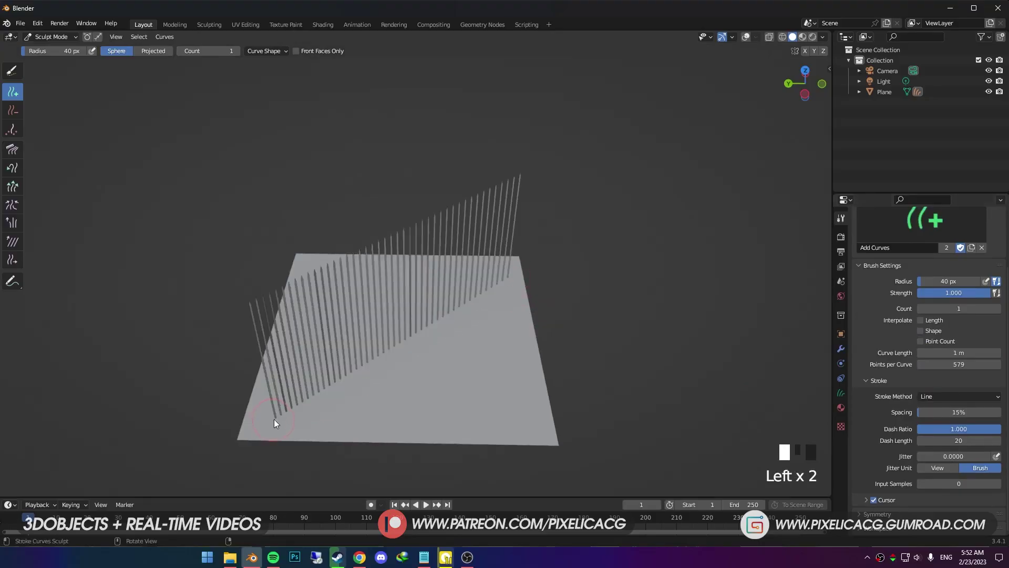
{"action": "left_click_drag", "start_coordinate": [346, 283], "coordinate": [315, 260]}
{"action": "middle_click_drag", "start_coordinate": [315, 260], "coordinate": [373, 275]}
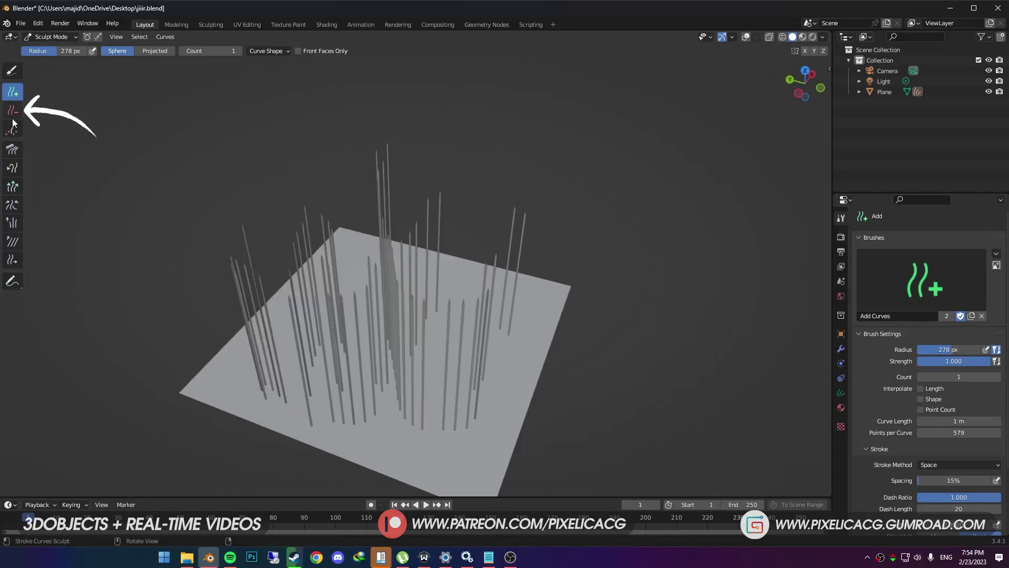
- Remove part of the curves scattered on the plane with the Delete brush
{"action": "left_click", "coordinate": [12, 110]}
{"action": "mouse_move", "coordinate": [363, 342]}
{"action": "middle_mouse_down"}
{"action": "mouse_move", "coordinate": [395, 361]}
{"action": "mouse_move", "coordinate": [439, 350]}
{"action": "mouse_move", "coordinate": [399, 312]}
{"action": "mouse_move", "coordinate": [319, 285]}
{"action": "middle_mouse_up"}
- Activate the Density brush with a minimum distance of 0.014 m and a radius of 391 px
{"action": "left_click", "coordinate": [12, 129]}
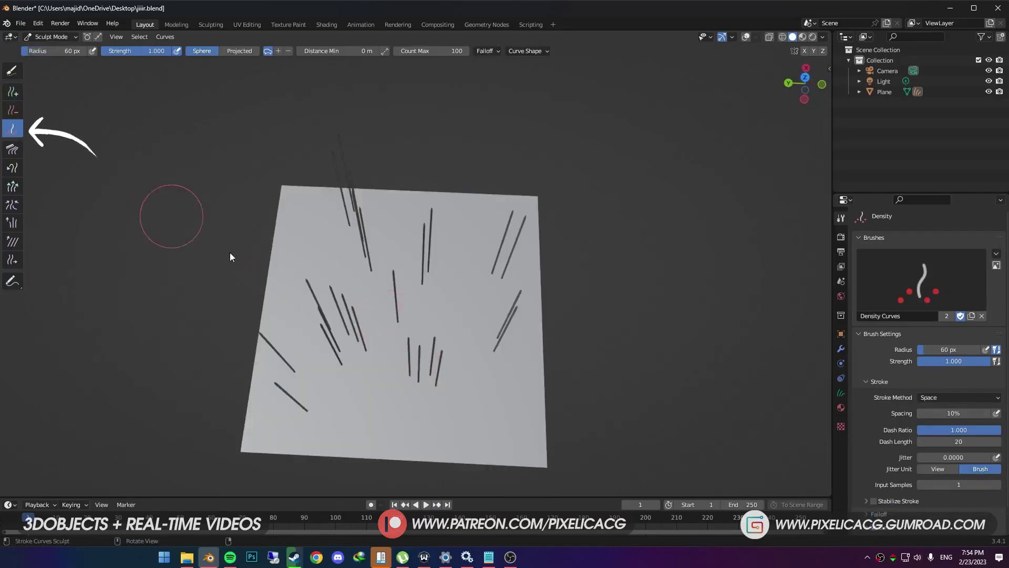
{"action": "middle_click_drag", "start_coordinate": [260, 276], "coordinate": [238, 71]}
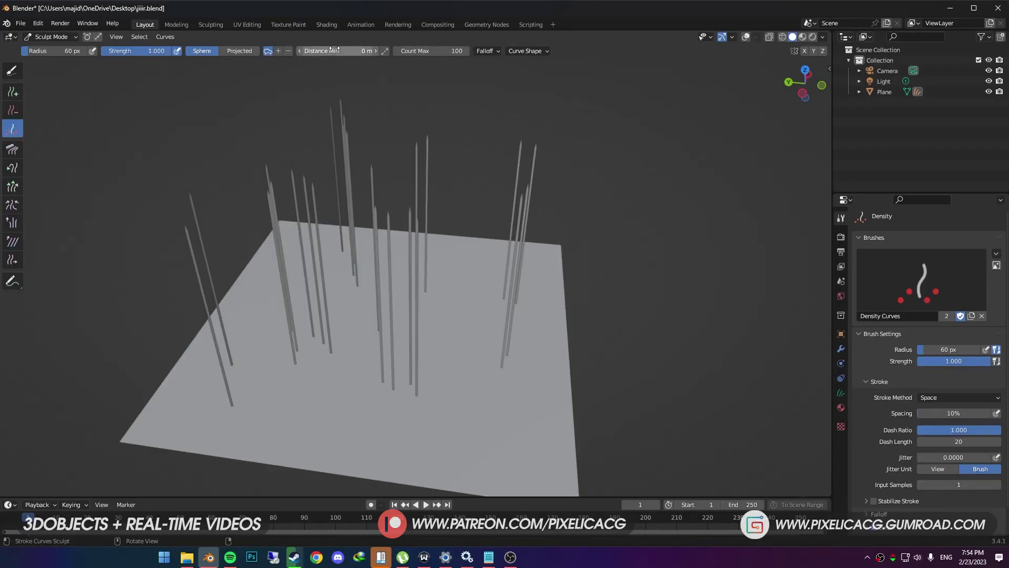
{"action": "left_click_drag", "start_coordinate": [357, 52], "coordinate": [364, 52]}
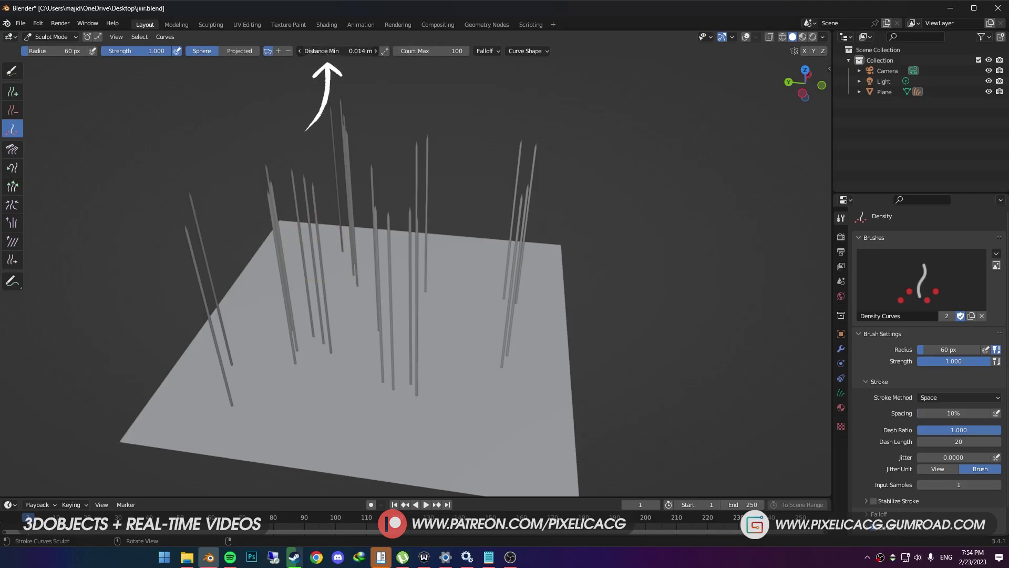
{"action": "key", "text": "f"}
{"action": "left_click", "coordinate": [491, 325]}
- Preview sparser and denser point patterns for the Density brush and set its minimum distance to about 0.023 m
{"action": "key", "text": "shift+r"}
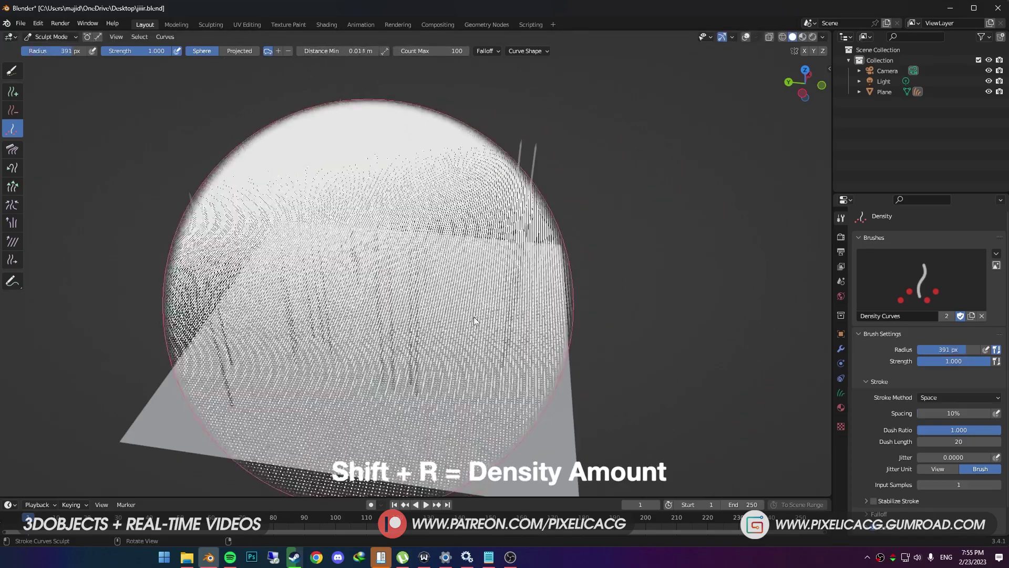
{"action": "mouse_move", "coordinate": [812, 327]}
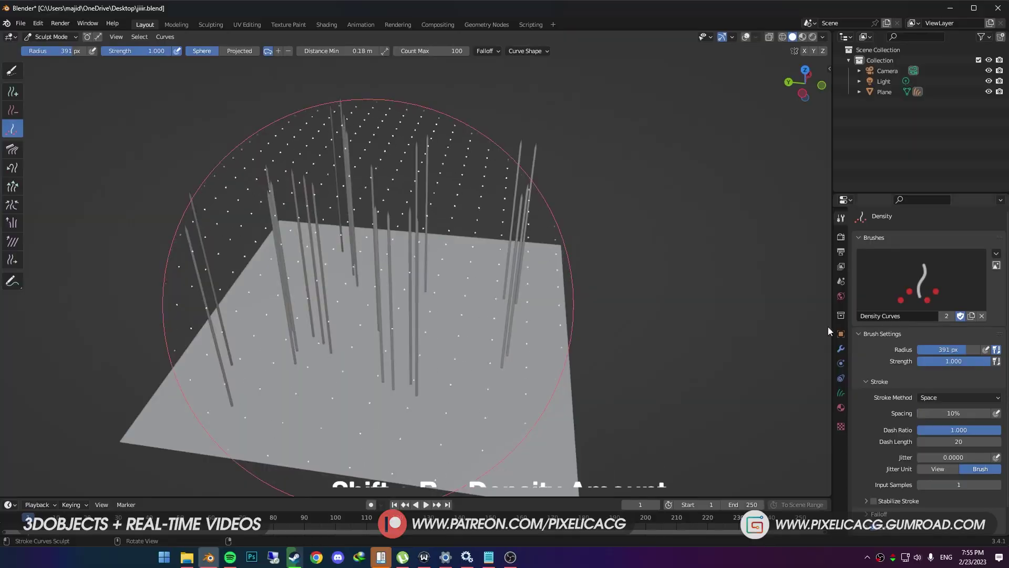
{"action": "mouse_move", "coordinate": [476, 301]}
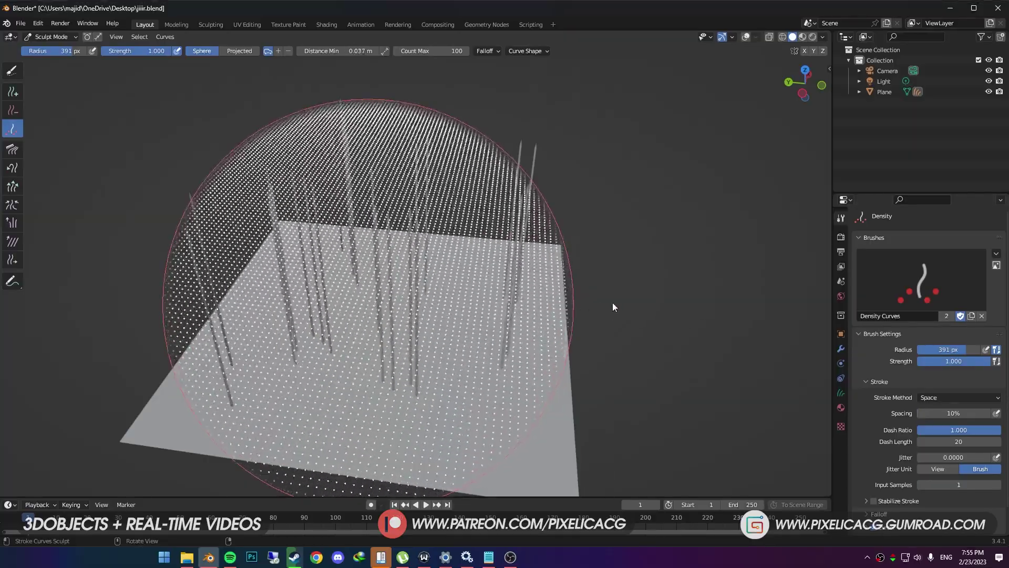
{"action": "mouse_move", "coordinate": [862, 303]}
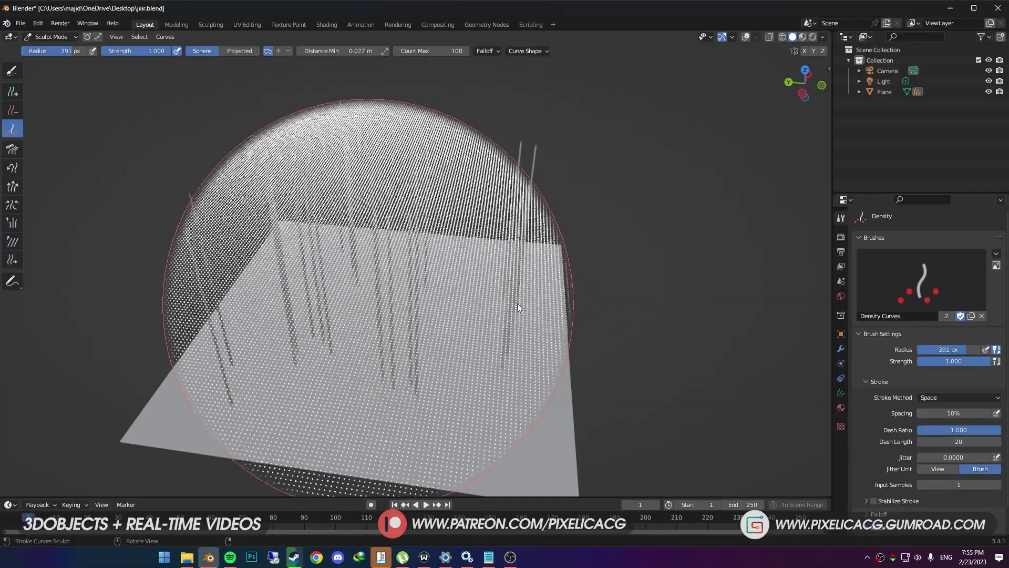
{"action": "left_click", "coordinate": [474, 305]}
- Set the Density brush's minimum distance to 0.053 m for a sparser point pattern
{"action": "key", "text": "shift+r"}
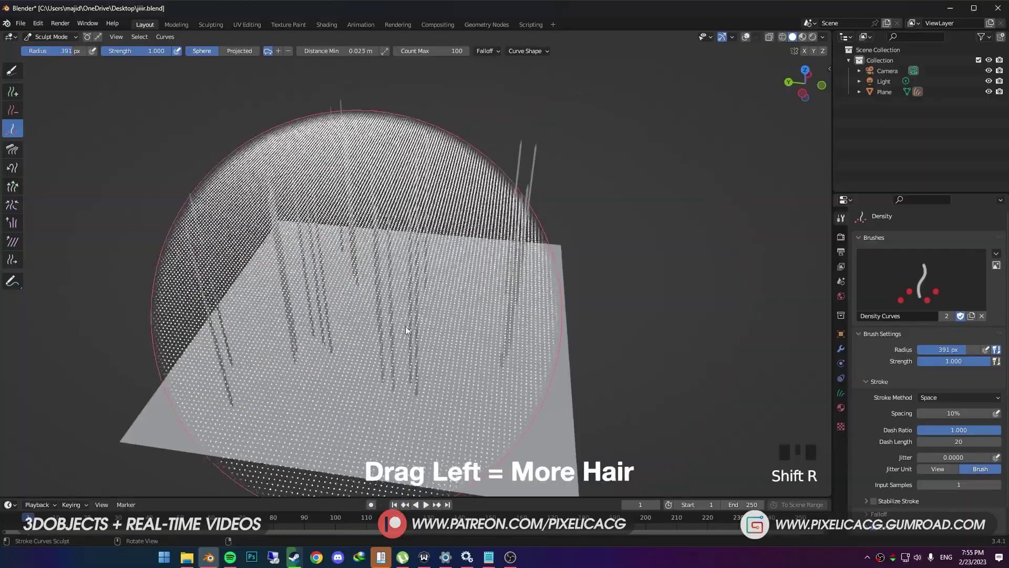
{"action": "mouse_move", "coordinate": [344, 324]}
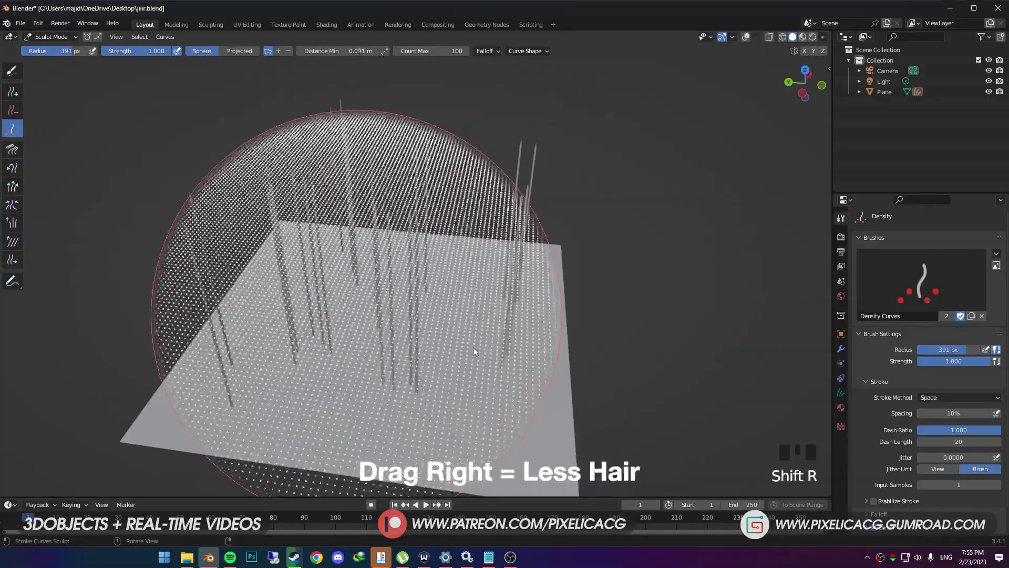
{"action": "mouse_move", "coordinate": [537, 356]}
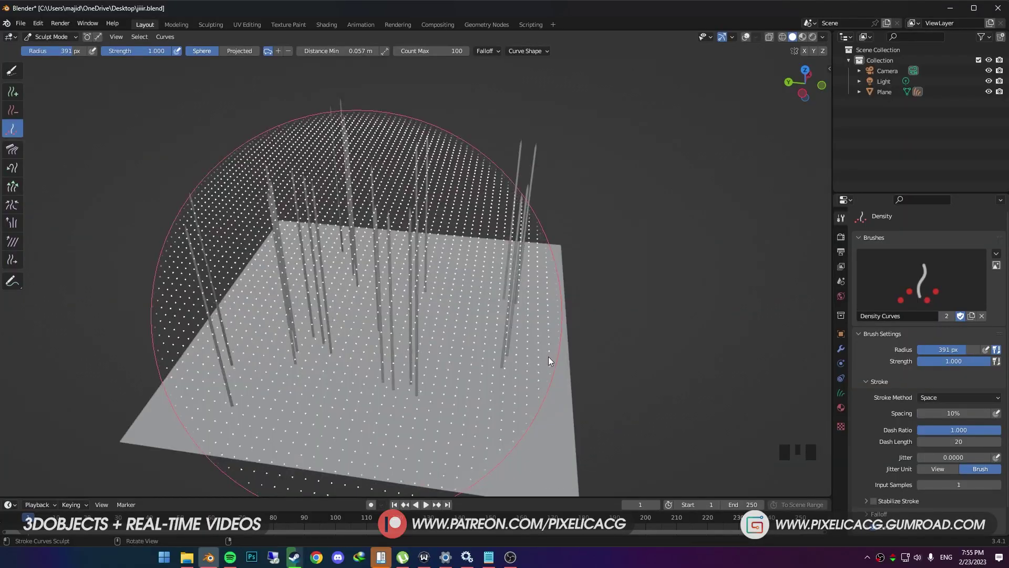
{"action": "left_click", "coordinate": [537, 358]}
- Try filling the plane with curves using the Density brush at a 188 px radius
{"action": "middle_click_drag", "start_coordinate": [537, 358], "coordinate": [378, 362]}
{"action": "key", "text": "f"}
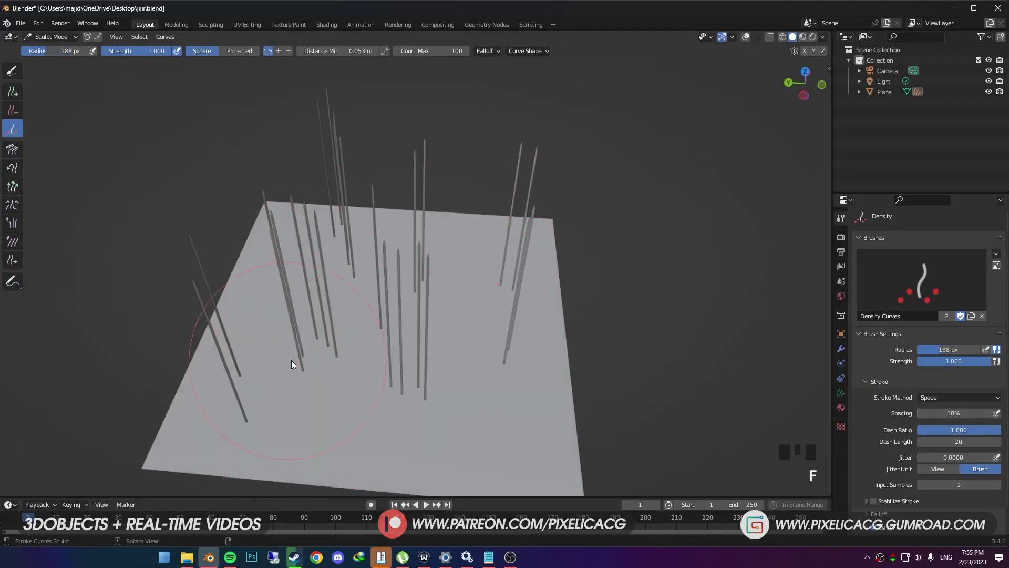
{"action": "mouse_move", "coordinate": [298, 356]}
{"action": "left_mouse_down"}
{"action": "mouse_move", "coordinate": [371, 308]}
{"action": "mouse_move", "coordinate": [462, 306]}
{"action": "mouse_move", "coordinate": [448, 403]}
{"action": "mouse_move", "coordinate": [316, 380]}
{"action": "mouse_move", "coordinate": [310, 267]}
{"action": "mouse_move", "coordinate": [452, 295]}
{"action": "mouse_move", "coordinate": [452, 361]}
{"action": "left_mouse_up"}
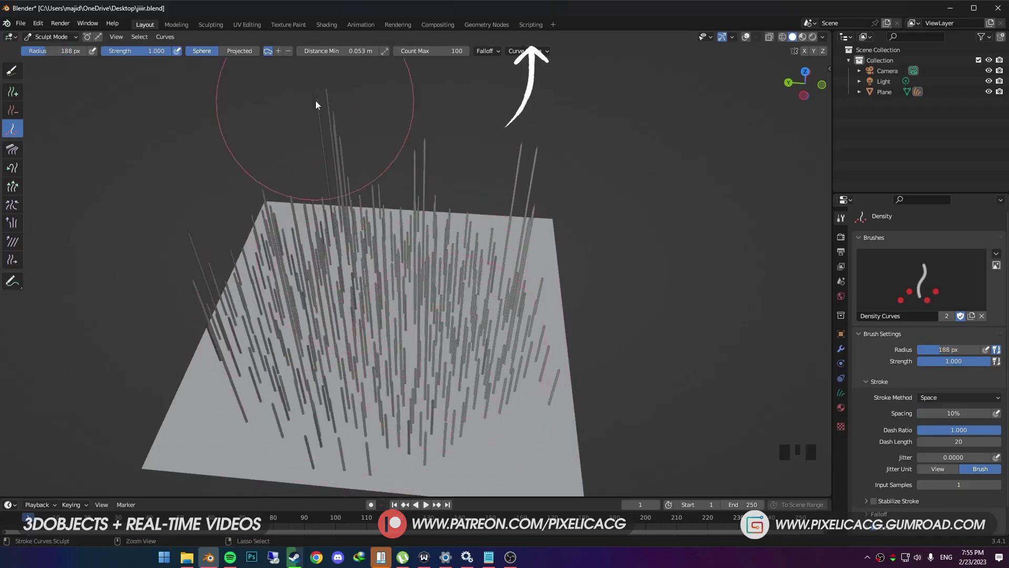
{"action": "key", "text": "ctrl+z"}
- Enable length interpolation for the Density brush and fill the plane with curves matching the existing ones
{"action": "left_click", "coordinate": [516, 52]}
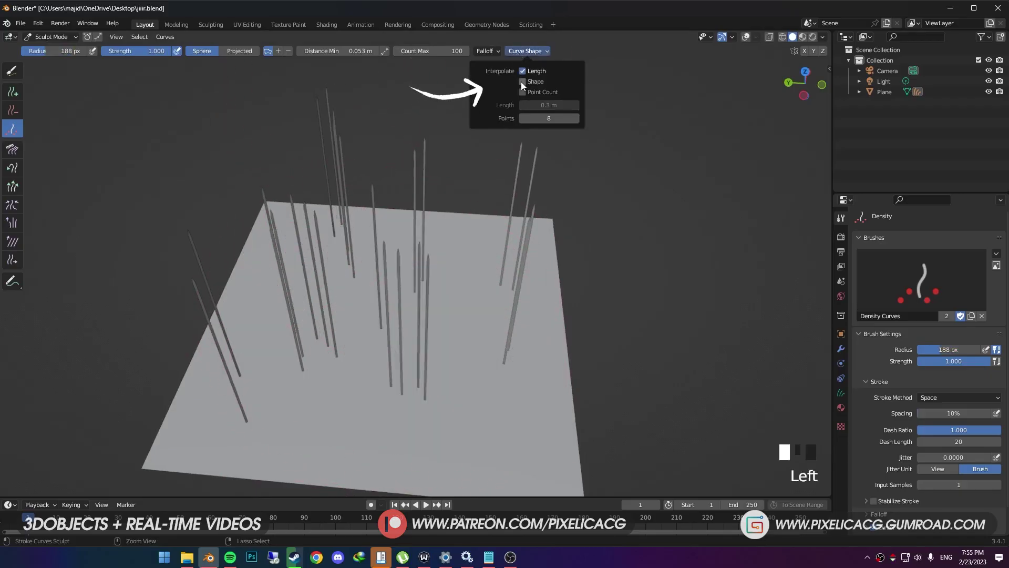
{"action": "mouse_move", "coordinate": [320, 255]}
{"action": "left_mouse_down"}
{"action": "mouse_move", "coordinate": [353, 383]}
{"action": "mouse_move", "coordinate": [522, 300]}
{"action": "mouse_move", "coordinate": [295, 373]}
{"action": "mouse_move", "coordinate": [324, 314]}
{"action": "left_mouse_up"}
{"action": "mouse_move", "coordinate": [323, 314]}
{"action": "middle_mouse_down"}
{"action": "mouse_move", "coordinate": [453, 332]}
{"action": "mouse_move", "coordinate": [468, 242]}
{"action": "mouse_move", "coordinate": [447, 286]}
{"action": "mouse_move", "coordinate": [394, 290]}
{"action": "middle_mouse_up"}
- Thin the curves with a minimum distance of about 0.4 m and refill the plane at 0.072 m
{"action": "key", "text": "shift+r"}
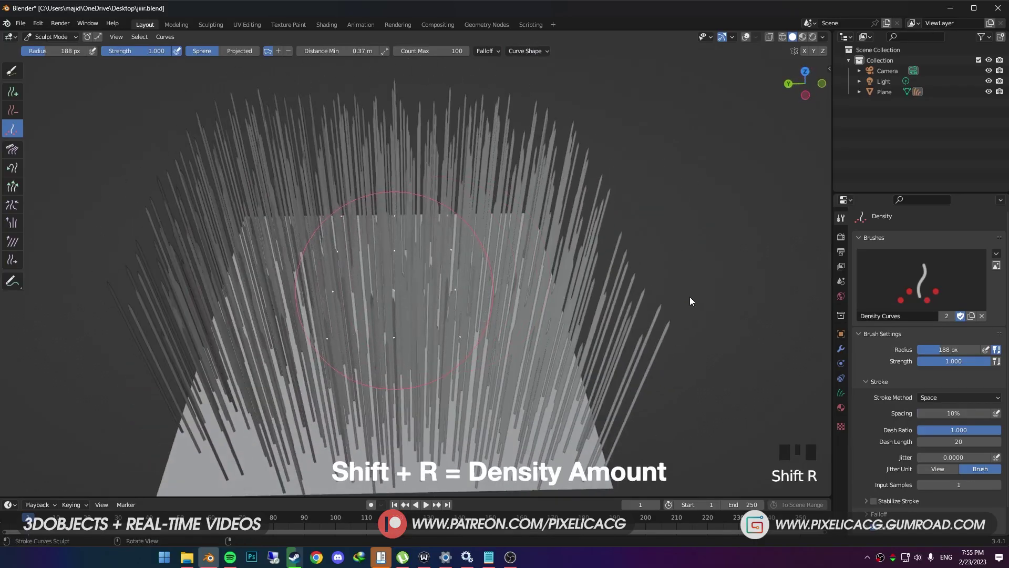
{"action": "left_click", "coordinate": [694, 298]}
{"action": "mouse_move", "coordinate": [268, 352]}
{"action": "left_mouse_down"}
{"action": "mouse_move", "coordinate": [346, 392]}
{"action": "mouse_move", "coordinate": [421, 260]}
{"action": "mouse_move", "coordinate": [434, 259]}
{"action": "mouse_move", "coordinate": [446, 432]}
{"action": "mouse_move", "coordinate": [380, 288]}
{"action": "mouse_move", "coordinate": [244, 424]}
{"action": "mouse_move", "coordinate": [292, 446]}
{"action": "mouse_move", "coordinate": [601, 440]}
{"action": "mouse_move", "coordinate": [443, 342]}
{"action": "left_mouse_up"}
{"action": "key", "text": "shift+r"}
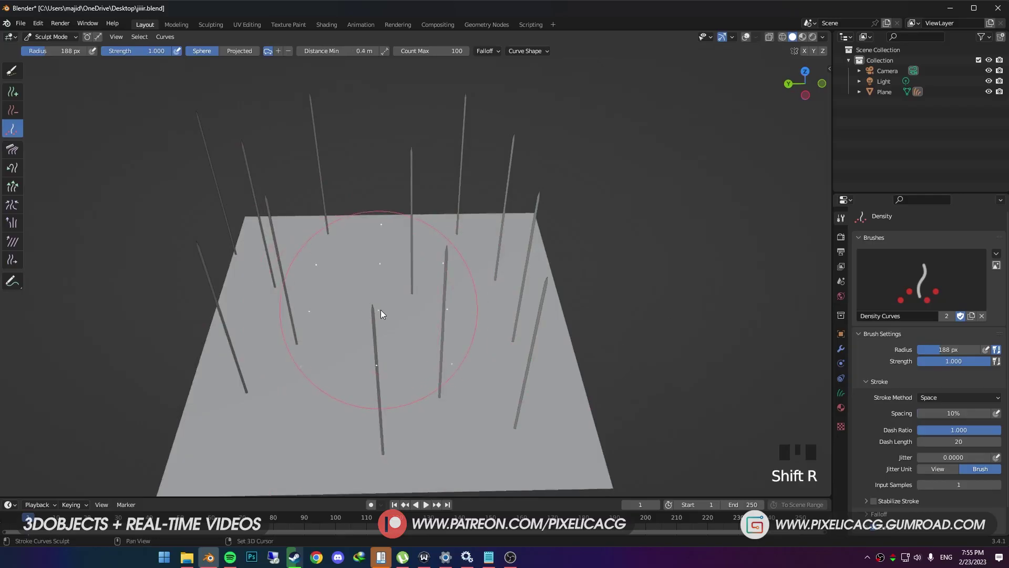
{"action": "left_click_drag", "start_coordinate": [387, 309], "coordinate": [252, 383]}
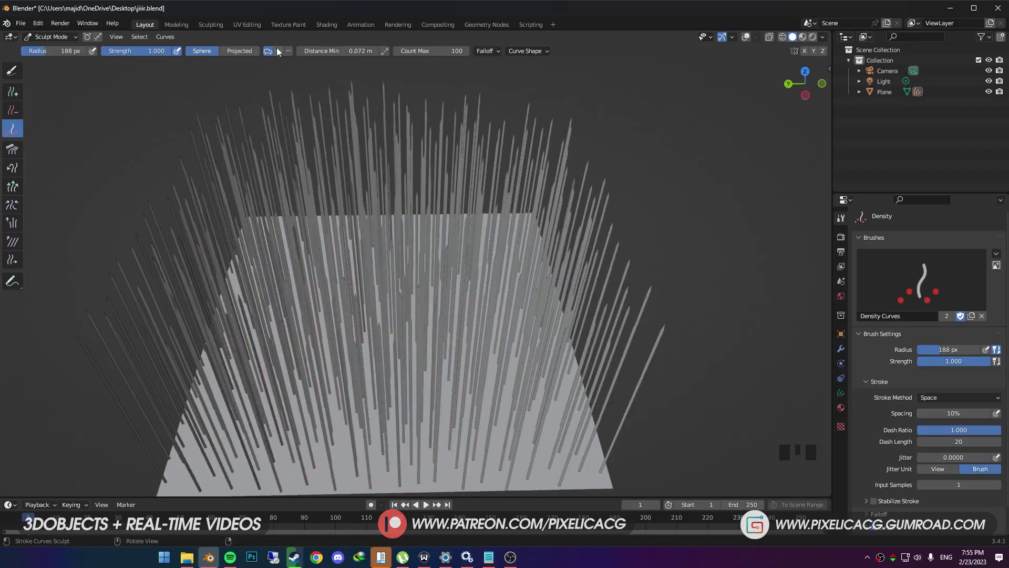
- Switch the Density brush to remove mode, brush over the curves and adjust the minimum distance
{"action": "left_click", "coordinate": [288, 52]}
{"action": "mouse_move", "coordinate": [216, 342]}
{"action": "left_mouse_down"}
{"action": "mouse_move", "coordinate": [247, 309]}
{"action": "mouse_move", "coordinate": [295, 305]}
{"action": "mouse_move", "coordinate": [279, 293]}
{"action": "mouse_move", "coordinate": [291, 347]}
{"action": "left_mouse_up"}
{"action": "key", "text": "shift+r"}
{"action": "left_click", "coordinate": [419, 293]}
- Switch the Density brush back to add mode and readjust its minimum distance
{"action": "left_click", "coordinate": [279, 51]}
{"action": "key", "text": "shift+r"}
{"action": "left_click", "coordinate": [238, 308]}
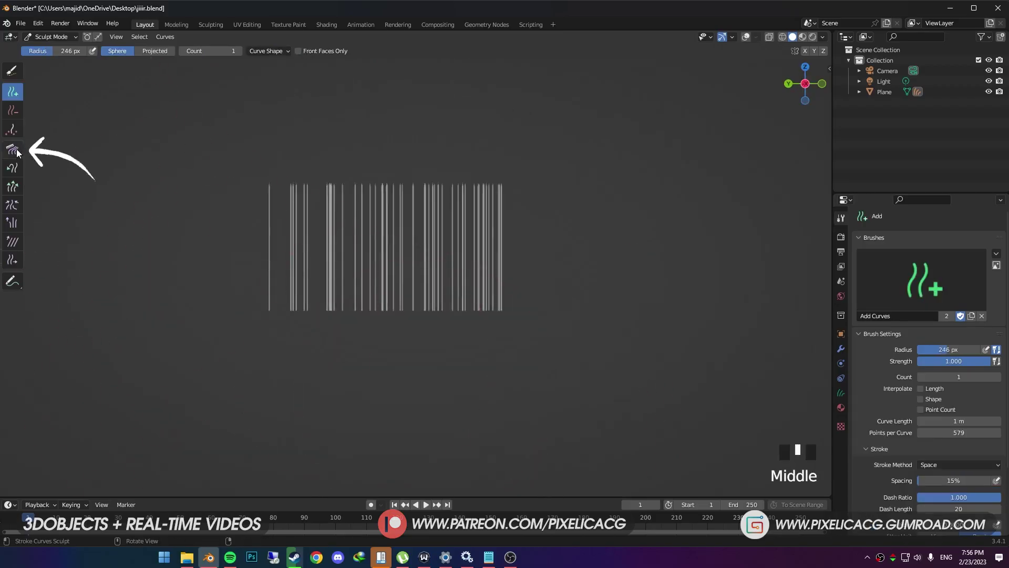
- Comb the standing curves from several viewing angles with the Comb brush at a 246 px radius and strength 1.000
{"action": "left_click", "coordinate": [12, 149]}
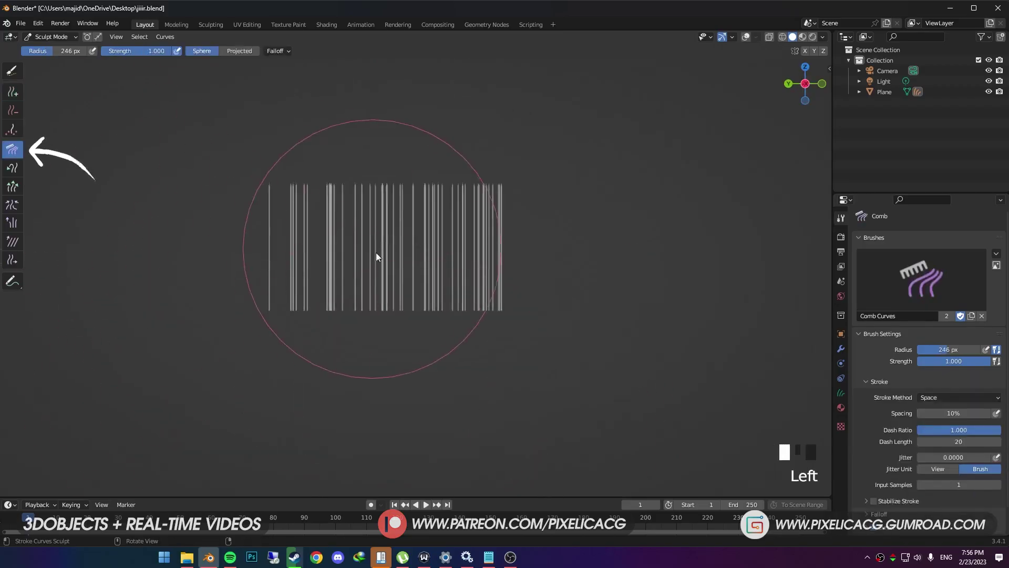
{"action": "left_click_drag", "start_coordinate": [381, 256], "coordinate": [345, 260]}
{"action": "middle_click_drag", "start_coordinate": [368, 271], "coordinate": [358, 301]}
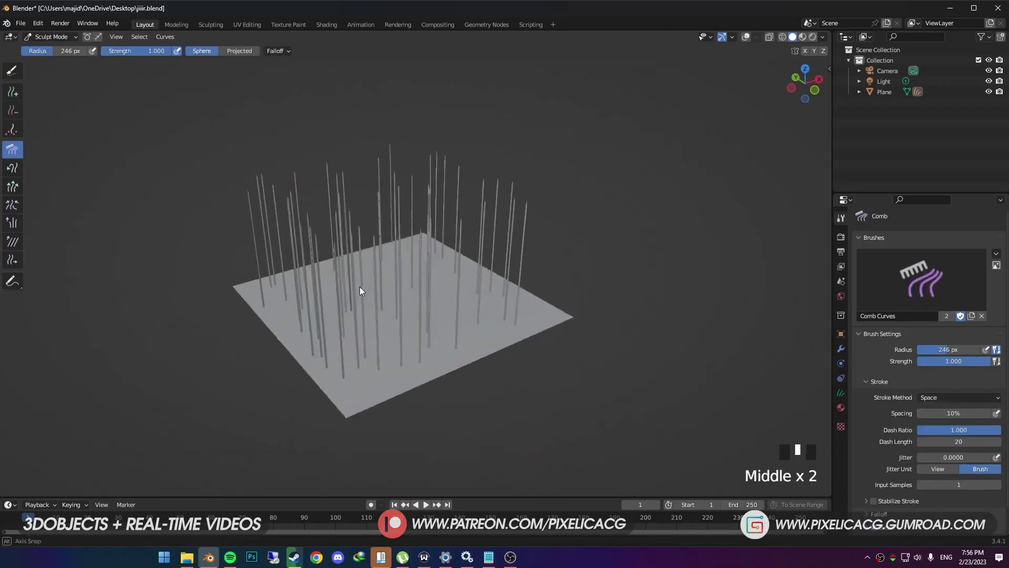
{"action": "mouse_move", "coordinate": [326, 268]}
{"action": "left_mouse_down"}
{"action": "mouse_move", "coordinate": [347, 237]}
{"action": "mouse_move", "coordinate": [339, 187]}
{"action": "left_mouse_up"}
{"action": "middle_click_drag", "start_coordinate": [332, 205], "coordinate": [315, 189]}
{"action": "mouse_move", "coordinate": [305, 216]}
{"action": "left_mouse_down"}
{"action": "mouse_move", "coordinate": [375, 181]}
{"action": "mouse_move", "coordinate": [552, 192]}
{"action": "mouse_move", "coordinate": [567, 207]}
{"action": "left_mouse_up"}
{"action": "mouse_move", "coordinate": [568, 207]}
{"action": "middle_mouse_down"}
{"action": "mouse_move", "coordinate": [712, 338]}
{"action": "mouse_move", "coordinate": [384, 319]}
{"action": "middle_mouse_up"}
{"action": "mouse_move", "coordinate": [383, 314]}
{"action": "left_mouse_down"}
{"action": "mouse_move", "coordinate": [343, 296]}
{"action": "mouse_move", "coordinate": [332, 282]}
{"action": "mouse_move", "coordinate": [339, 258]}
{"action": "mouse_move", "coordinate": [407, 244]}
{"action": "left_mouse_up"}
- Set the Comb brush's strength to 0.250 and comb the curves with it
{"action": "mouse_move", "coordinate": [145, 51]}
{"action": "left_mouse_down"}
{"action": "mouse_move", "coordinate": [91, 51]}
{"action": "mouse_move", "coordinate": [120, 50]}
{"action": "left_mouse_up"}
{"action": "left_click_drag", "start_coordinate": [398, 292], "coordinate": [405, 283]}
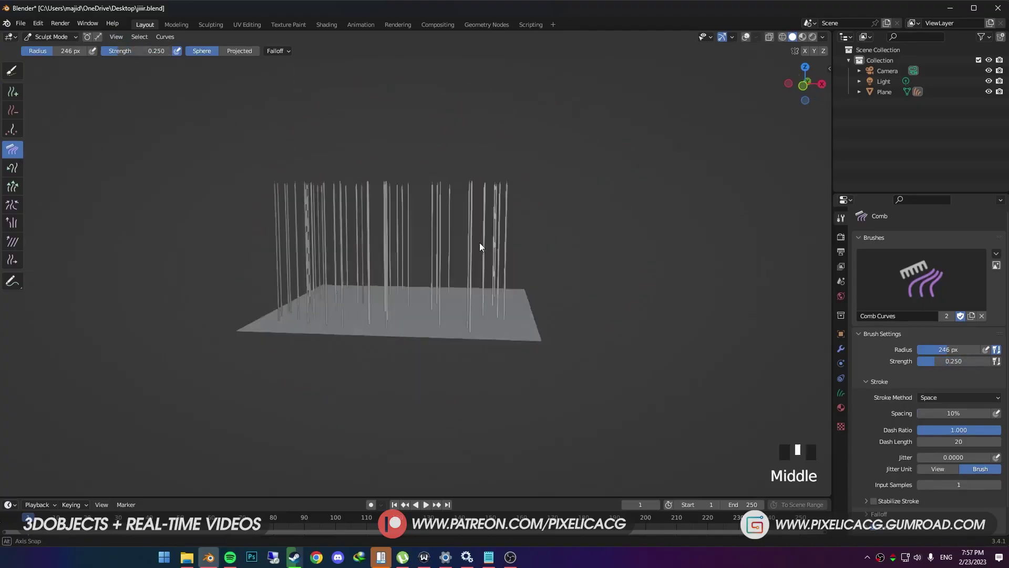
- Comb the standing curves sideways with repeated strokes at strength 0.250 and a 246 px radius, from several viewing angles
{"action": "middle_click_drag", "start_coordinate": [479, 241], "coordinate": [563, 261]}
{"action": "mouse_move", "coordinate": [564, 262]}
{"action": "left_mouse_down"}
{"action": "mouse_move", "coordinate": [525, 174]}
{"action": "mouse_move", "coordinate": [469, 214]}
{"action": "left_mouse_up"}
{"action": "mouse_move", "coordinate": [469, 214]}
{"action": "middle_mouse_down"}
{"action": "mouse_move", "coordinate": [631, 190]}
{"action": "mouse_move", "coordinate": [521, 193]}
{"action": "middle_mouse_up"}
{"action": "left_click_drag", "start_coordinate": [521, 188], "coordinate": [363, 179]}
{"action": "left_click_drag", "start_coordinate": [505, 174], "coordinate": [292, 143]}
{"action": "left_click_drag", "start_coordinate": [546, 163], "coordinate": [326, 179]}
{"action": "left_click_drag", "start_coordinate": [481, 162], "coordinate": [294, 195]}
{"action": "left_click_drag", "start_coordinate": [462, 205], "coordinate": [284, 208]}
{"action": "left_click_drag", "start_coordinate": [501, 202], "coordinate": [220, 195]}
{"action": "left_click_drag", "start_coordinate": [515, 195], "coordinate": [254, 178]}
{"action": "left_click_drag", "start_coordinate": [447, 184], "coordinate": [273, 194]}
{"action": "left_click_drag", "start_coordinate": [431, 195], "coordinate": [162, 204]}
{"action": "middle_click_drag", "start_coordinate": [379, 210], "coordinate": [336, 192]}
{"action": "left_click_drag", "start_coordinate": [452, 184], "coordinate": [264, 183]}
{"action": "mouse_move", "coordinate": [368, 216]}
{"action": "middle_mouse_down"}
{"action": "mouse_move", "coordinate": [447, 214]}
{"action": "mouse_move", "coordinate": [439, 211]}
{"action": "middle_mouse_up"}
- Undo the series of combing strokes made at strength 0.250
{"action": "key", "text": "ctrl+z"}
{"action": "key", "text": "ctrl+z"}
{"action": "key", "text": "ctrl+z"}
{"action": "key", "text": "ctrl+z"}
{"action": "key", "text": "ctrl+z"}
{"action": "key", "text": "ctrl+z"}
{"action": "key", "text": "ctrl+z"}
{"action": "key", "text": "ctrl+z"}
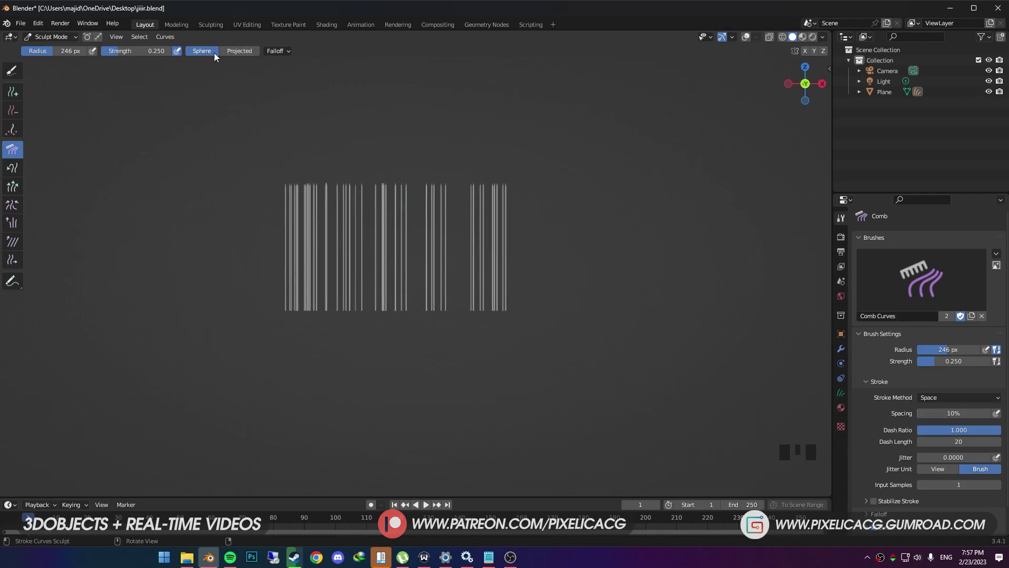
- Comb the curves in Sphere mode at strength 1.000 with a 294 px radius, undo the last stroke and inspect which curves are affected
{"action": "middle_click_drag", "start_coordinate": [397, 218], "coordinate": [411, 301]}
{"action": "scroll", "coordinate": [371, 270], "scroll_direction": "up", "scroll_amount": 2}
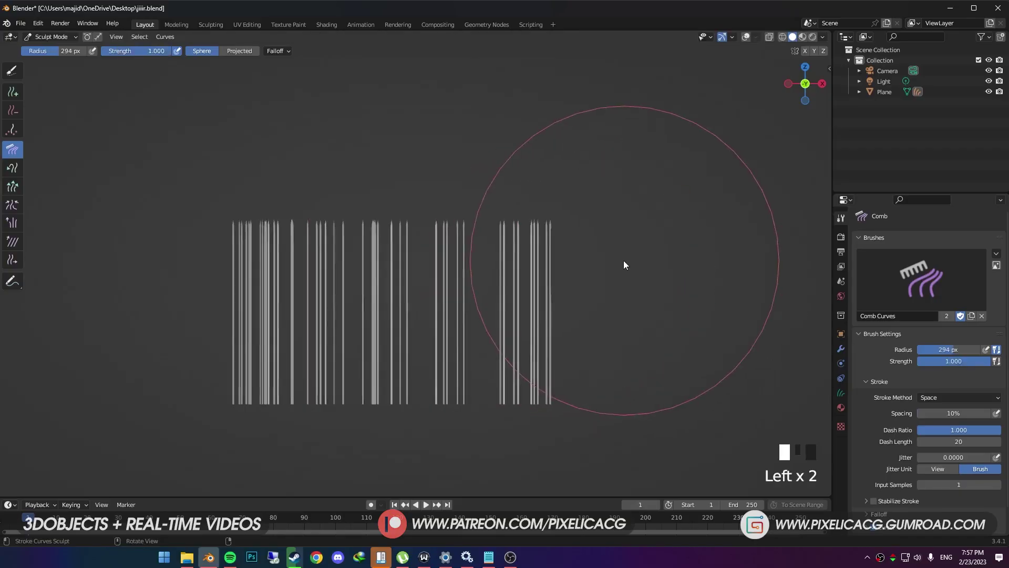
{"action": "left_click_drag", "start_coordinate": [624, 260], "coordinate": [163, 262]}
{"action": "mouse_move", "coordinate": [255, 258]}
{"action": "left_mouse_down"}
{"action": "mouse_move", "coordinate": [176, 255]}
{"action": "mouse_move", "coordinate": [217, 265]}
{"action": "mouse_move", "coordinate": [194, 261]}
{"action": "mouse_move", "coordinate": [444, 268]}
{"action": "mouse_move", "coordinate": [463, 279]}
{"action": "left_mouse_up"}
{"action": "key", "text": "ctrl+z"}
{"action": "middle_click_drag", "start_coordinate": [465, 294], "coordinate": [266, 336]}
{"action": "scroll", "coordinate": [347, 314], "scroll_direction": "down", "scroll_amount": 3}
{"action": "middle_click_drag", "start_coordinate": [422, 295], "coordinate": [210, 285]}
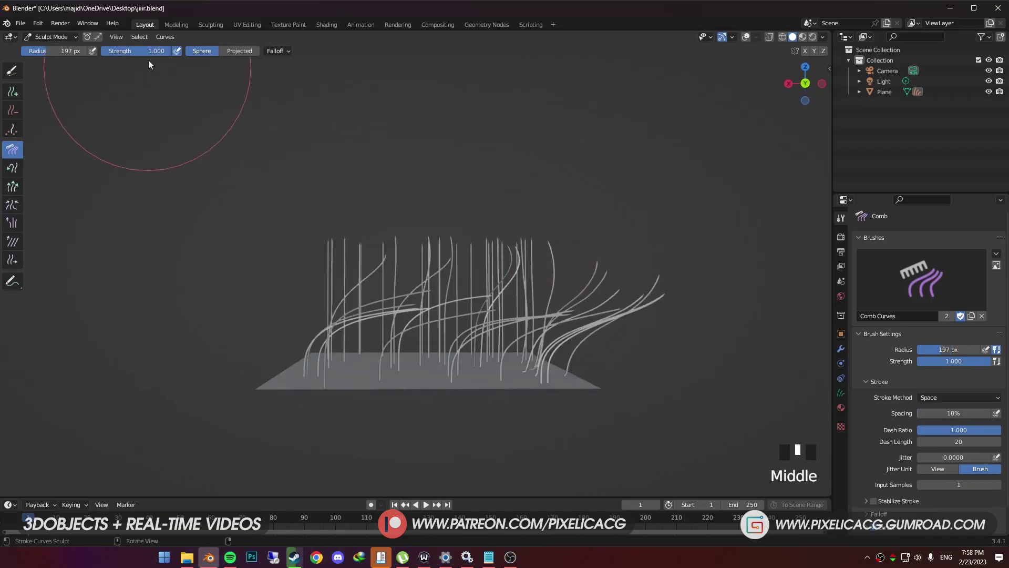
- Switch the Comb brush to Projected, set its radius to 252 px and comb all the curves in front view
{"action": "left_click", "coordinate": [239, 51]}
{"action": "scroll", "coordinate": [460, 286], "scroll_direction": "up", "scroll_amount": 2}
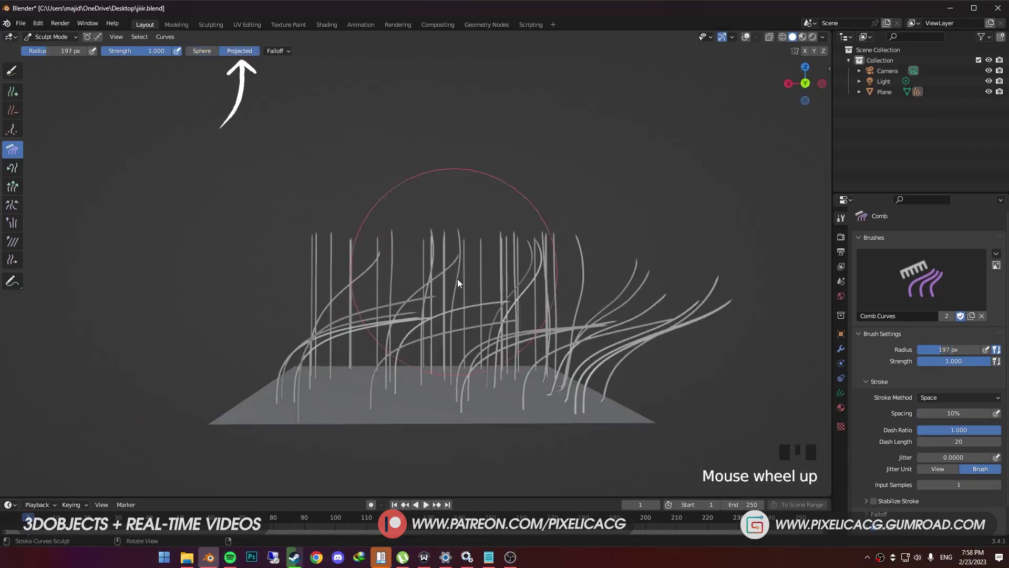
{"action": "middle_click_drag", "start_coordinate": [463, 288], "coordinate": [307, 184]}
{"action": "key", "text": "f"}
{"action": "left_click", "coordinate": [464, 276]}
{"action": "mouse_move", "coordinate": [599, 264]}
{"action": "left_mouse_down"}
{"action": "mouse_move", "coordinate": [405, 261]}
{"action": "mouse_move", "coordinate": [180, 304]}
{"action": "mouse_move", "coordinate": [124, 373]}
{"action": "mouse_move", "coordinate": [141, 466]}
{"action": "left_mouse_up"}
{"action": "left_click_drag", "start_coordinate": [141, 465], "coordinate": [212, 495]}
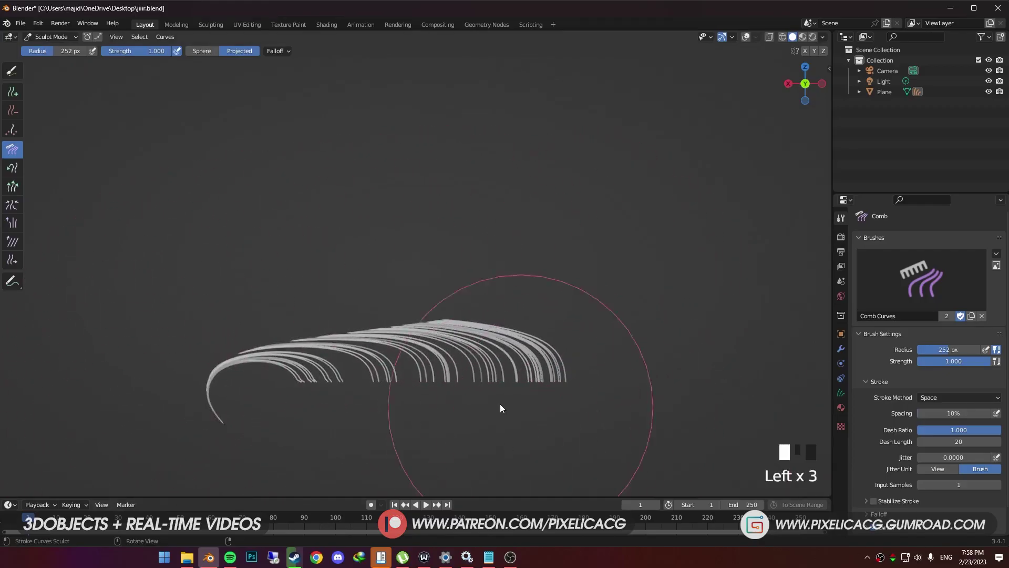
{"action": "mouse_move", "coordinate": [498, 403]}
{"action": "left_mouse_down"}
{"action": "mouse_move", "coordinate": [531, 380]}
{"action": "mouse_move", "coordinate": [505, 312]}
{"action": "mouse_move", "coordinate": [459, 282]}
{"action": "left_mouse_up"}
{"action": "mouse_move", "coordinate": [410, 326]}
{"action": "left_mouse_down"}
{"action": "mouse_move", "coordinate": [323, 374]}
{"action": "mouse_move", "coordinate": [299, 327]}
{"action": "left_mouse_up"}
{"action": "mouse_move", "coordinate": [300, 326]}
{"action": "middle_mouse_down"}
{"action": "mouse_move", "coordinate": [232, 310]}
{"action": "mouse_move", "coordinate": [167, 344]}
{"action": "mouse_move", "coordinate": [354, 343]}
{"action": "mouse_move", "coordinate": [439, 292]}
{"action": "mouse_move", "coordinate": [515, 275]}
{"action": "middle_mouse_up"}
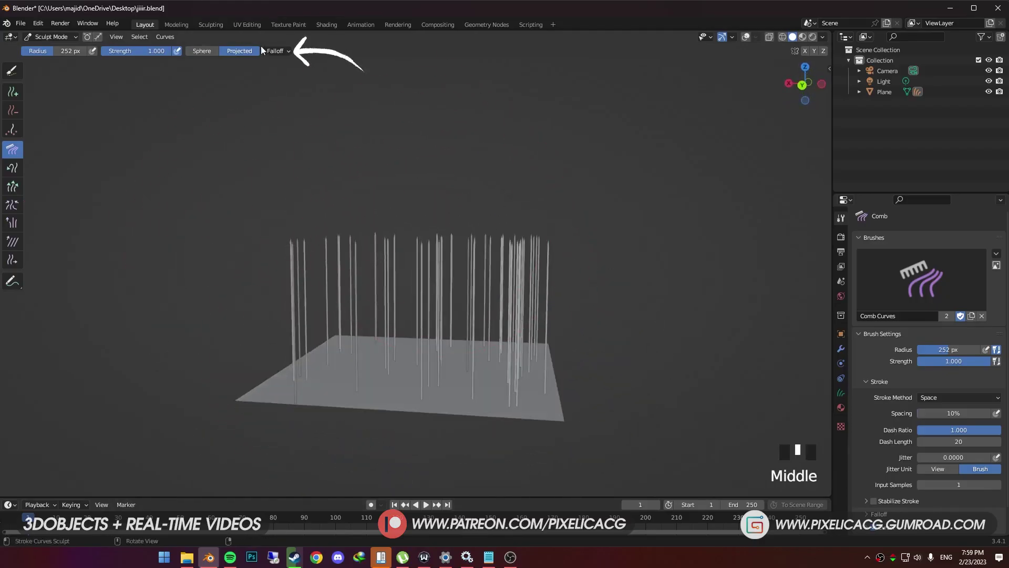
- Pull the Comb brush's custom falloff curve down to a point at 0.13, 0.18, test it on the curves and undo the stroke
{"action": "left_click", "coordinate": [266, 50]}
{"action": "left_click_drag", "start_coordinate": [252, 97], "coordinate": [244, 155]}
{"action": "mouse_move", "coordinate": [354, 269]}
{"action": "middle_mouse_down"}
{"action": "mouse_move", "coordinate": [355, 260]}
{"action": "mouse_move", "coordinate": [503, 276]}
{"action": "middle_mouse_up"}
{"action": "key", "text": "ctrl+z"}
{"action": "left_click_drag", "start_coordinate": [503, 276], "coordinate": [310, 283]}
{"action": "key", "text": "ctrl+z"}
- Set the Comb radius to 159 px, raise the falloff curve's middle point, then test a combing stroke and undo it
{"action": "key", "text": "f"}
{"action": "left_click", "coordinate": [313, 282]}
{"action": "left_click", "coordinate": [275, 50]}
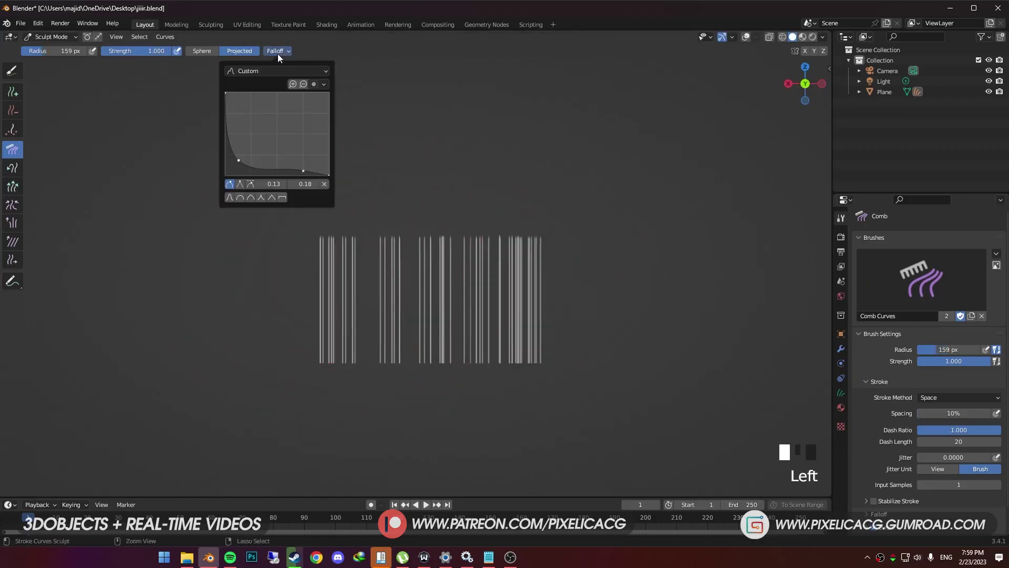
{"action": "left_click_drag", "start_coordinate": [239, 160], "coordinate": [280, 100]}
{"action": "left_click_drag", "start_coordinate": [247, 294], "coordinate": [521, 297]}
{"action": "key", "text": "ctrl+z"}
- Pull the curve tips upward and outward with the Snake Hook brush at a 228 px radius and strength 1.000
{"action": "left_click", "coordinate": [13, 167]}
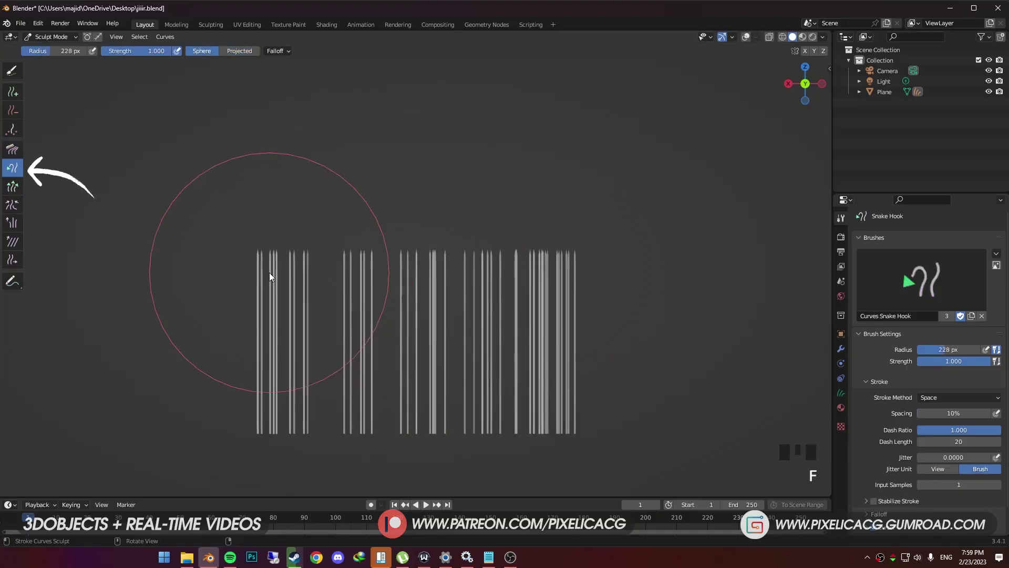
{"action": "mouse_move", "coordinate": [269, 273]}
{"action": "left_mouse_down"}
{"action": "mouse_move", "coordinate": [278, 196]}
{"action": "mouse_move", "coordinate": [327, 167]}
{"action": "mouse_move", "coordinate": [386, 185]}
{"action": "mouse_move", "coordinate": [474, 184]}
{"action": "mouse_move", "coordinate": [477, 101]}
{"action": "mouse_move", "coordinate": [405, 76]}
{"action": "mouse_move", "coordinate": [327, 99]}
{"action": "mouse_move", "coordinate": [306, 90]}
{"action": "left_mouse_up"}
{"action": "mouse_move", "coordinate": [531, 291]}
{"action": "left_mouse_down"}
{"action": "mouse_move", "coordinate": [551, 311]}
{"action": "mouse_move", "coordinate": [560, 232]}
{"action": "mouse_move", "coordinate": [660, 131]}
{"action": "mouse_move", "coordinate": [650, 77]}
{"action": "left_mouse_up"}
{"action": "mouse_move", "coordinate": [509, 193]}
{"action": "left_mouse_down"}
{"action": "mouse_move", "coordinate": [472, 134]}
{"action": "mouse_move", "coordinate": [307, 370]}
{"action": "mouse_move", "coordinate": [415, 435]}
{"action": "mouse_move", "coordinate": [680, 311]}
{"action": "left_mouse_up"}
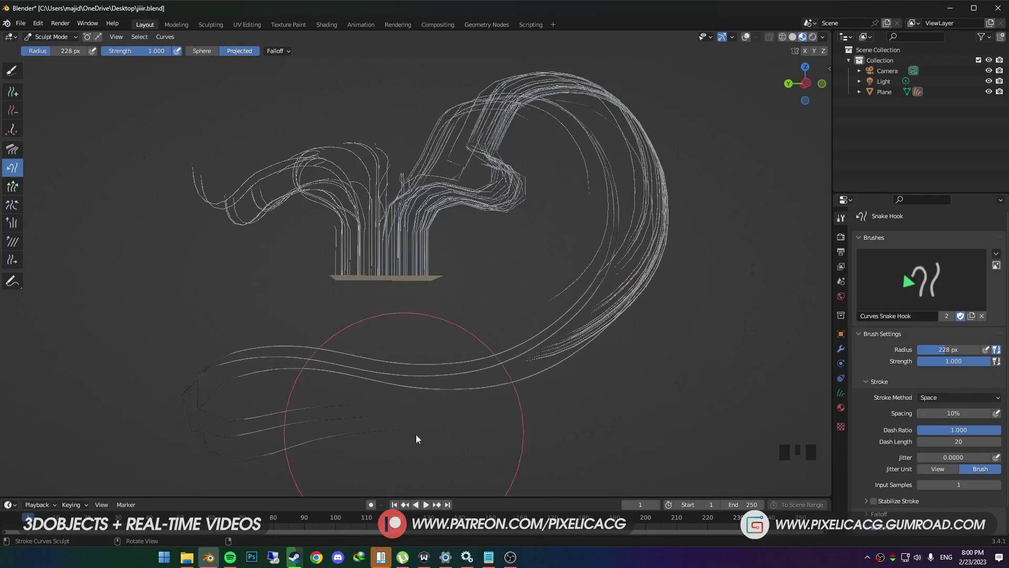
- Stretch the curves further from a side view with the Snake Hook brush in Projected mode
{"action": "scroll", "coordinate": [680, 311], "scroll_direction": "down", "scroll_amount": 3}
{"action": "middle_click_drag", "start_coordinate": [680, 311], "coordinate": [480, 304]}
{"action": "mouse_move", "coordinate": [481, 304]}
{"action": "left_mouse_down"}
{"action": "mouse_move", "coordinate": [550, 249]}
{"action": "mouse_move", "coordinate": [250, 446]}
{"action": "mouse_move", "coordinate": [84, 368]}
{"action": "left_mouse_up"}
{"action": "scroll", "coordinate": [291, 390], "scroll_direction": "down", "scroll_amount": 1}
{"action": "middle_click_drag", "start_coordinate": [291, 390], "coordinate": [380, 320], "text": "shift"}
{"action": "scroll", "coordinate": [381, 321], "scroll_direction": "down", "scroll_amount": 2}
{"action": "mouse_move", "coordinate": [264, 273]}
{"action": "left_mouse_down"}
{"action": "mouse_move", "coordinate": [207, 419]}
{"action": "mouse_move", "coordinate": [327, 434]}
{"action": "left_mouse_up"}
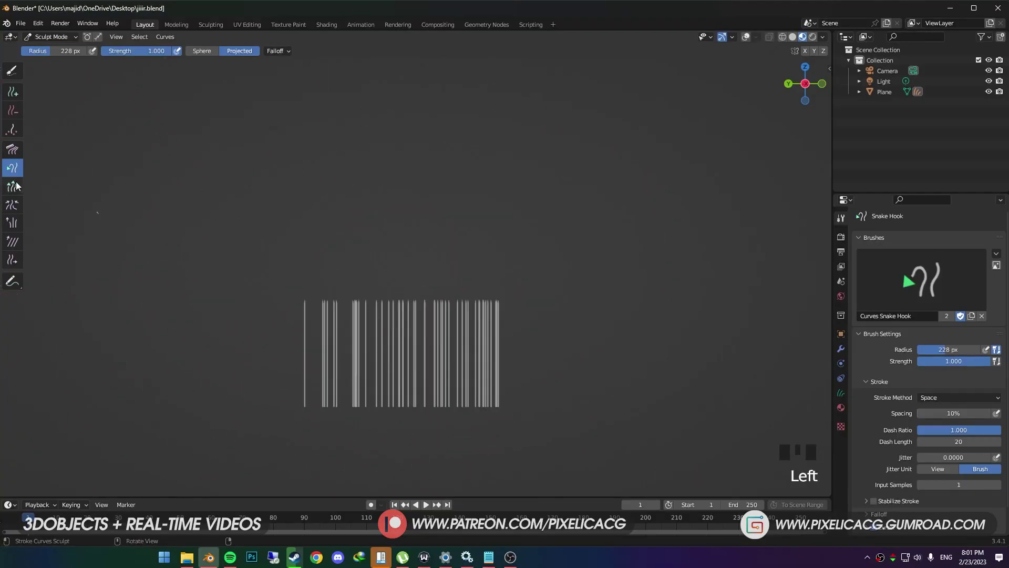
- Grow the curves with the Grow/Shrink brush in Add direction at a 248 px radius, then undo the growth
{"action": "left_click", "coordinate": [12, 186]}
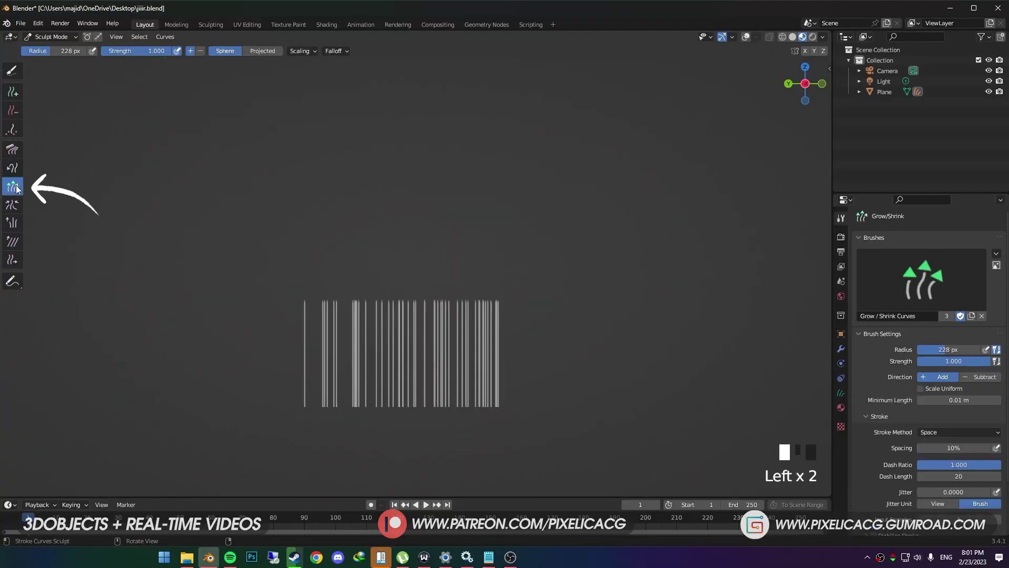
{"action": "key", "text": "f"}
{"action": "left_click", "coordinate": [338, 322]}
{"action": "mouse_move", "coordinate": [337, 338]}
{"action": "left_mouse_down"}
{"action": "mouse_move", "coordinate": [340, 288]}
{"action": "mouse_move", "coordinate": [368, 291]}
{"action": "mouse_move", "coordinate": [308, 294]}
{"action": "mouse_move", "coordinate": [340, 311]}
{"action": "left_mouse_up"}
{"action": "key", "text": "ctrl+z"}
{"action": "key", "text": "ctrl+z"}
{"action": "key", "text": "ctrl+z"}
- Collapse the Stroke settings, set the Grow/Shrink direction to Subtract and shrink the curves
{"action": "scroll", "coordinate": [928, 448], "scroll_direction": "down", "scroll_amount": 3}
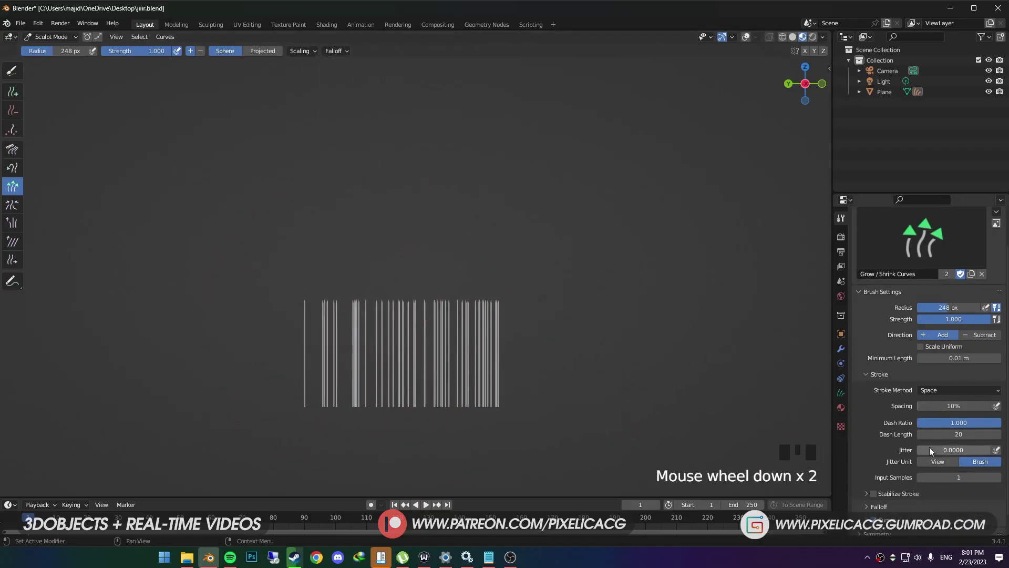
{"action": "left_click", "coordinate": [881, 357]}
{"action": "scroll", "coordinate": [879, 419], "scroll_direction": "up", "scroll_amount": 2}
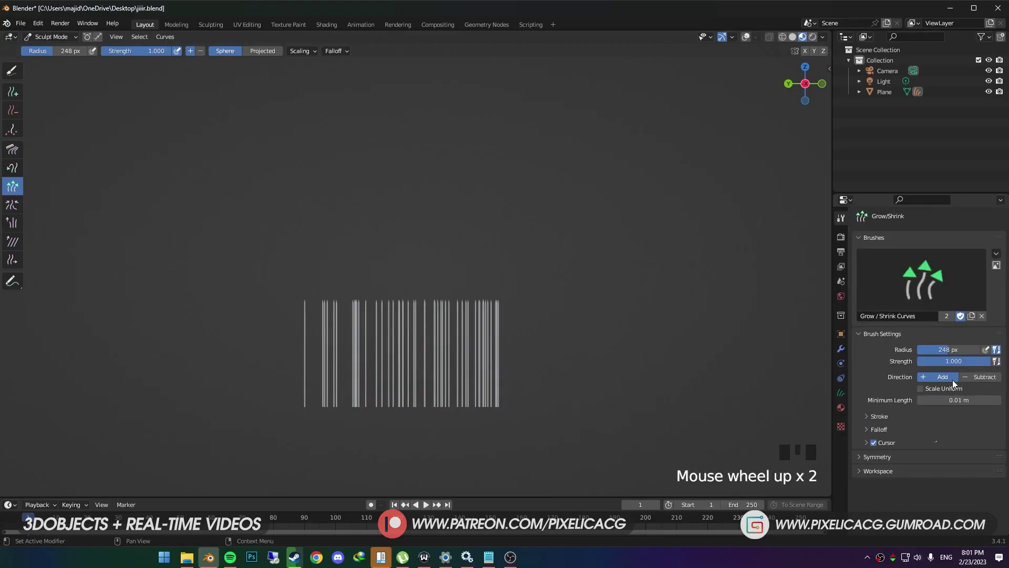
{"action": "left_click", "coordinate": [967, 380]}
{"action": "left_click_drag", "start_coordinate": [466, 328], "coordinate": [358, 331]}
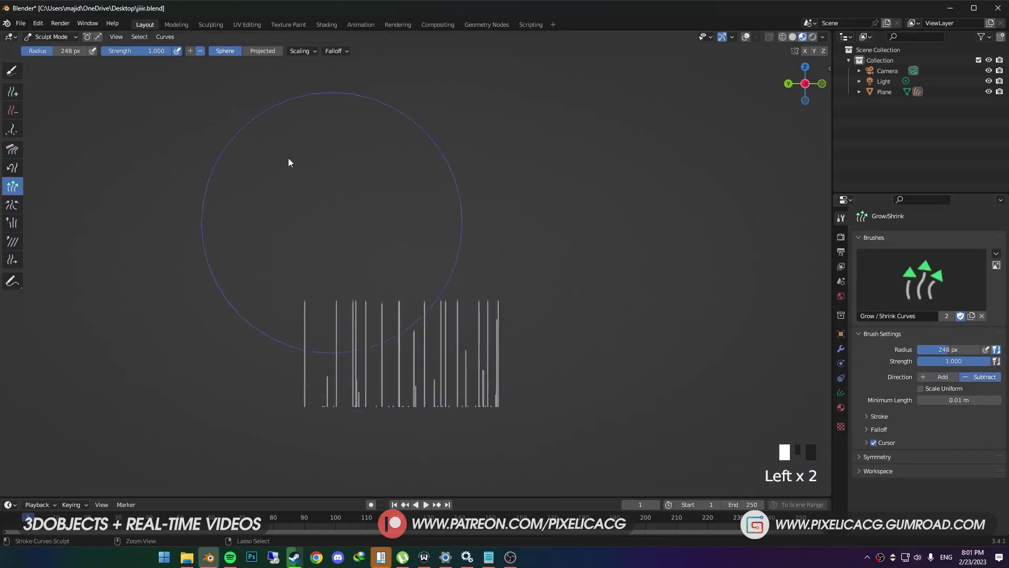
{"action": "scroll", "coordinate": [51, 213], "scroll_direction": "up", "scroll_amount": 2}
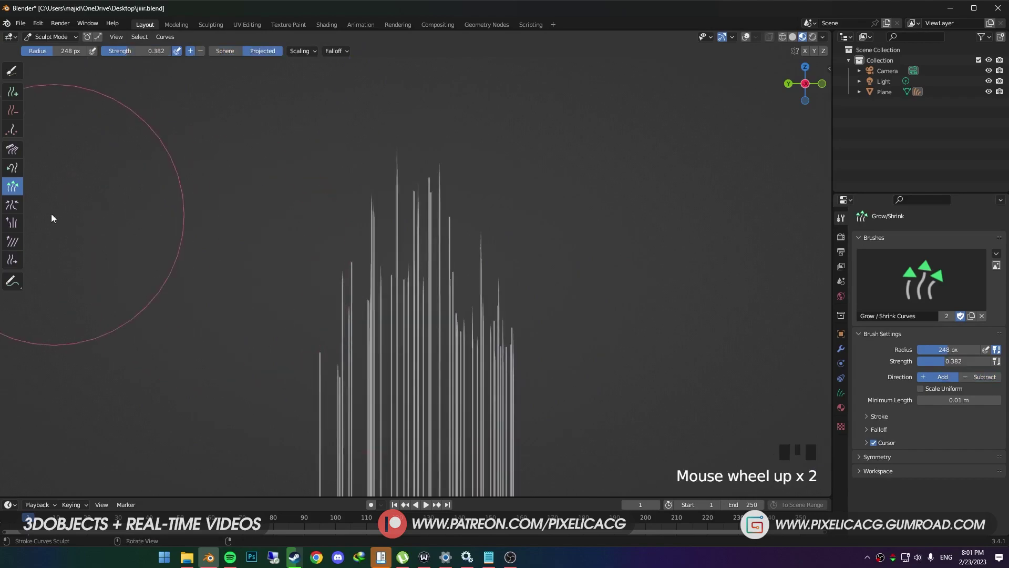
- Switch to solid shading and draw the curves together with the Pinch brush at strength 1.000 from several angles
{"action": "left_click", "coordinate": [12, 204]}
{"action": "middle_click_drag", "start_coordinate": [391, 331], "coordinate": [315, 360]}
{"action": "scroll", "coordinate": [310, 361], "scroll_direction": "down", "scroll_amount": 2}
{"action": "key", "text": "z"}
{"action": "mouse_move", "coordinate": [323, 336]}
{"action": "left_mouse_down"}
{"action": "mouse_move", "coordinate": [337, 318]}
{"action": "mouse_move", "coordinate": [409, 292]}
{"action": "mouse_move", "coordinate": [416, 210]}
{"action": "left_mouse_up"}
{"action": "mouse_move", "coordinate": [415, 205]}
{"action": "left_mouse_down"}
{"action": "mouse_move", "coordinate": [396, 241]}
{"action": "mouse_move", "coordinate": [410, 198]}
{"action": "left_mouse_up"}
{"action": "middle_click_drag", "start_coordinate": [410, 198], "coordinate": [451, 348]}
{"action": "mouse_move", "coordinate": [451, 348]}
{"action": "left_mouse_down"}
{"action": "mouse_move", "coordinate": [444, 361]}
{"action": "mouse_move", "coordinate": [451, 316]}
{"action": "left_mouse_up"}
{"action": "mouse_move", "coordinate": [451, 316]}
{"action": "middle_mouse_down"}
{"action": "mouse_move", "coordinate": [476, 427]}
{"action": "mouse_move", "coordinate": [451, 374]}
{"action": "middle_mouse_up"}
{"action": "mouse_move", "coordinate": [451, 374]}
{"action": "left_mouse_down"}
{"action": "mouse_move", "coordinate": [450, 298]}
{"action": "mouse_move", "coordinate": [428, 299]}
{"action": "mouse_move", "coordinate": [438, 283]}
{"action": "left_mouse_up"}
- Pinch the upper parts of the curves further from other angles, then undo the last three actions
{"action": "middle_click_drag", "start_coordinate": [437, 282], "coordinate": [309, 310]}
{"action": "mouse_move", "coordinate": [309, 310]}
{"action": "left_mouse_down"}
{"action": "mouse_move", "coordinate": [403, 293]}
{"action": "mouse_move", "coordinate": [459, 250]}
{"action": "mouse_move", "coordinate": [449, 197]}
{"action": "mouse_move", "coordinate": [403, 100]}
{"action": "left_mouse_up"}
{"action": "mouse_move", "coordinate": [403, 99]}
{"action": "middle_mouse_down"}
{"action": "mouse_move", "coordinate": [584, 173]}
{"action": "mouse_move", "coordinate": [367, 220]}
{"action": "middle_mouse_up"}
{"action": "left_click", "coordinate": [368, 220]}
{"action": "mouse_move", "coordinate": [368, 220]}
{"action": "left_mouse_down"}
{"action": "mouse_move", "coordinate": [381, 203]}
{"action": "mouse_move", "coordinate": [428, 210]}
{"action": "mouse_move", "coordinate": [430, 199]}
{"action": "left_mouse_up"}
{"action": "mouse_move", "coordinate": [430, 198]}
{"action": "middle_mouse_down"}
{"action": "mouse_move", "coordinate": [225, 205]}
{"action": "mouse_move", "coordinate": [194, 252]}
{"action": "middle_mouse_up"}
{"action": "key", "text": "ctrl+z"}
{"action": "key", "text": "ctrl+z"}
{"action": "key", "text": "ctrl+z"}
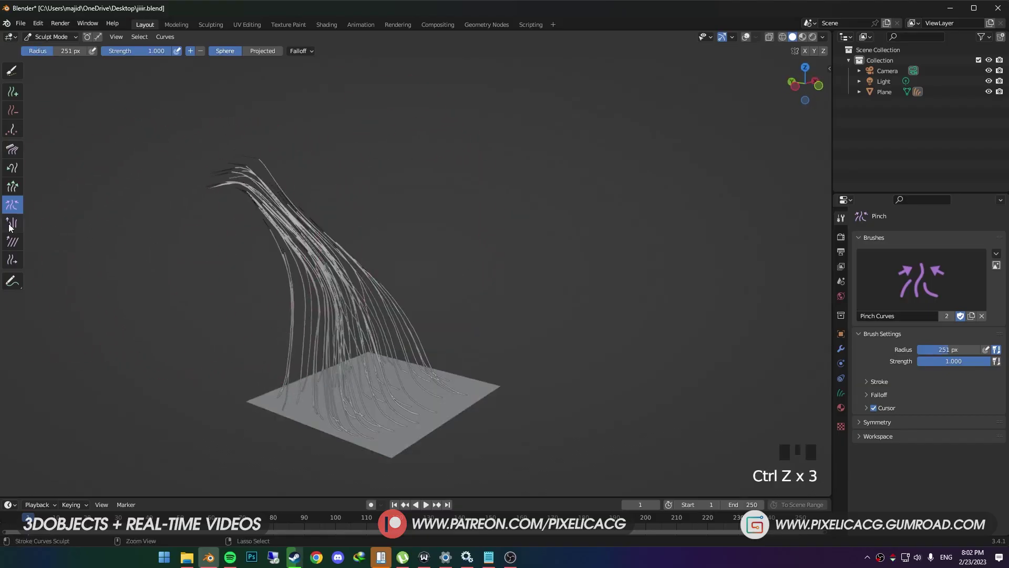
- Straighten the curves with the Puff brush at a 298 px radius and strength 1.000, then undo the last stroke
{"action": "left_click", "coordinate": [10, 223]}
{"action": "mouse_move", "coordinate": [193, 271]}
{"action": "left_mouse_down"}
{"action": "mouse_move", "coordinate": [333, 281]}
{"action": "mouse_move", "coordinate": [323, 292]}
{"action": "mouse_move", "coordinate": [368, 248]}
{"action": "mouse_move", "coordinate": [214, 252]}
{"action": "mouse_move", "coordinate": [394, 254]}
{"action": "left_mouse_up"}
{"action": "mouse_move", "coordinate": [394, 254]}
{"action": "middle_mouse_down"}
{"action": "mouse_move", "coordinate": [435, 317]}
{"action": "mouse_move", "coordinate": [408, 301]}
{"action": "middle_mouse_up"}
{"action": "key", "text": "ctrl+z"}
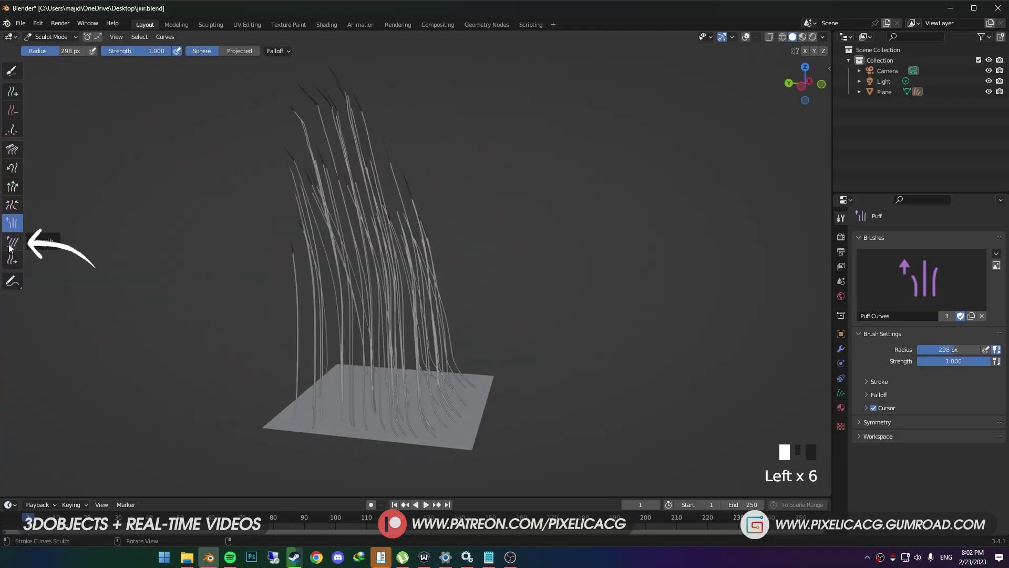
- Bend and tangle the curves in different directions with the Comb brush at a 165 px radius in Projected mode
{"action": "left_click", "coordinate": [10, 243]}
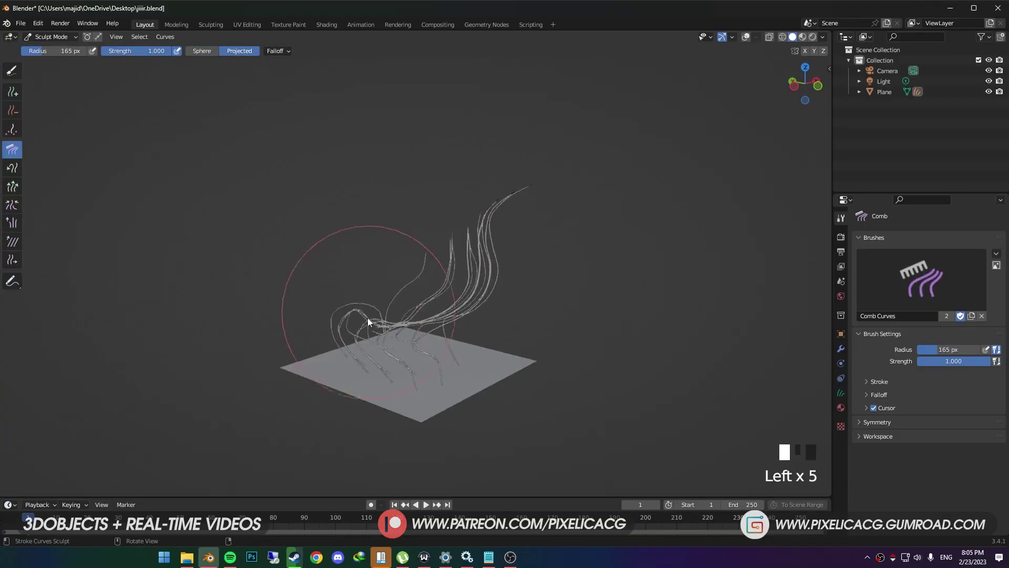
{"action": "mouse_move", "coordinate": [368, 317]}
{"action": "left_mouse_down"}
{"action": "mouse_move", "coordinate": [392, 275]}
{"action": "mouse_move", "coordinate": [376, 221]}
{"action": "mouse_move", "coordinate": [412, 368]}
{"action": "mouse_move", "coordinate": [473, 298]}
{"action": "left_mouse_up"}
{"action": "middle_click_drag", "start_coordinate": [474, 299], "coordinate": [610, 390]}
{"action": "left_click_drag", "start_coordinate": [378, 342], "coordinate": [394, 273]}
{"action": "left_click_drag", "start_coordinate": [504, 294], "coordinate": [474, 357]}
{"action": "middle_click_drag", "start_coordinate": [475, 357], "coordinate": [432, 310]}
- Smooth out the tangled curves from several angles with the Smooth brush at a 165 px radius and strength 1.000
{"action": "left_click", "coordinate": [11, 242]}
{"action": "left_click_drag", "start_coordinate": [367, 346], "coordinate": [373, 337]}
{"action": "middle_click_drag", "start_coordinate": [373, 337], "coordinate": [396, 315]}
{"action": "mouse_move", "coordinate": [447, 300]}
{"action": "left_mouse_down"}
{"action": "mouse_move", "coordinate": [507, 315]}
{"action": "mouse_move", "coordinate": [370, 337]}
{"action": "mouse_move", "coordinate": [379, 286]}
{"action": "mouse_move", "coordinate": [403, 295]}
{"action": "mouse_move", "coordinate": [408, 220]}
{"action": "mouse_move", "coordinate": [456, 320]}
{"action": "mouse_move", "coordinate": [452, 300]}
{"action": "mouse_move", "coordinate": [394, 293]}
{"action": "mouse_move", "coordinate": [480, 226]}
{"action": "mouse_move", "coordinate": [460, 196]}
{"action": "mouse_move", "coordinate": [408, 251]}
{"action": "mouse_move", "coordinate": [371, 331]}
{"action": "mouse_move", "coordinate": [480, 314]}
{"action": "left_mouse_up"}
{"action": "mouse_move", "coordinate": [480, 313]}
{"action": "middle_mouse_down"}
{"action": "mouse_move", "coordinate": [421, 351]}
{"action": "mouse_move", "coordinate": [368, 354]}
{"action": "middle_mouse_up"}
{"action": "mouse_move", "coordinate": [367, 354]}
{"action": "left_mouse_down"}
{"action": "mouse_move", "coordinate": [458, 300]}
{"action": "mouse_move", "coordinate": [295, 293]}
{"action": "left_mouse_up"}
{"action": "mouse_move", "coordinate": [295, 293]}
{"action": "middle_mouse_down"}
{"action": "mouse_move", "coordinate": [496, 347]}
{"action": "mouse_move", "coordinate": [579, 315]}
{"action": "mouse_move", "coordinate": [572, 305]}
{"action": "middle_mouse_up"}
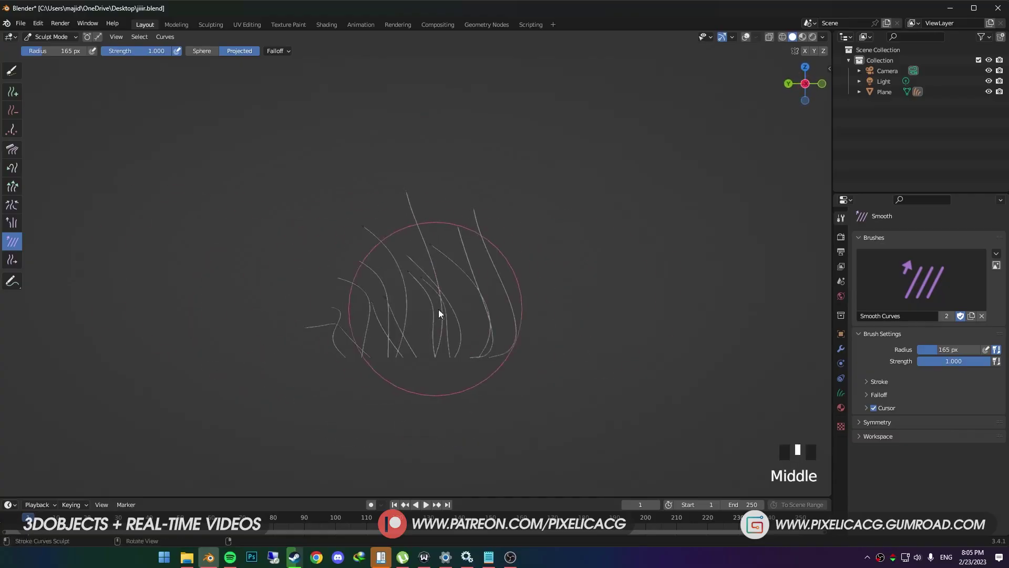
- Shift the curve roots across the plane with the Slide brush at a 165 px radius and strength 1.000
{"action": "left_click", "coordinate": [11, 260]}
{"action": "mouse_move", "coordinate": [494, 242]}
{"action": "middle_mouse_down"}
{"action": "mouse_move", "coordinate": [462, 285]}
{"action": "mouse_move", "coordinate": [418, 397]}
{"action": "middle_mouse_up"}
{"action": "left_click_drag", "start_coordinate": [428, 394], "coordinate": [414, 417]}
{"action": "left_click_drag", "start_coordinate": [355, 351], "coordinate": [379, 330]}
{"action": "left_click_drag", "start_coordinate": [441, 325], "coordinate": [425, 346]}
{"action": "left_click_drag", "start_coordinate": [468, 382], "coordinate": [474, 367]}
{"action": "mouse_move", "coordinate": [487, 348]}
{"action": "middle_mouse_down"}
{"action": "mouse_move", "coordinate": [451, 336]}
{"action": "mouse_move", "coordinate": [386, 353]}
{"action": "middle_mouse_up"}
{"action": "mouse_move", "coordinate": [368, 370]}
{"action": "left_mouse_down"}
{"action": "mouse_move", "coordinate": [361, 376]}
{"action": "mouse_move", "coordinate": [400, 371]}
{"action": "mouse_move", "coordinate": [392, 329]}
{"action": "mouse_move", "coordinate": [427, 306]}
{"action": "mouse_move", "coordinate": [320, 327]}
{"action": "left_mouse_up"}
{"action": "middle_click_drag", "start_coordinate": [320, 326], "coordinate": [27, 96]}
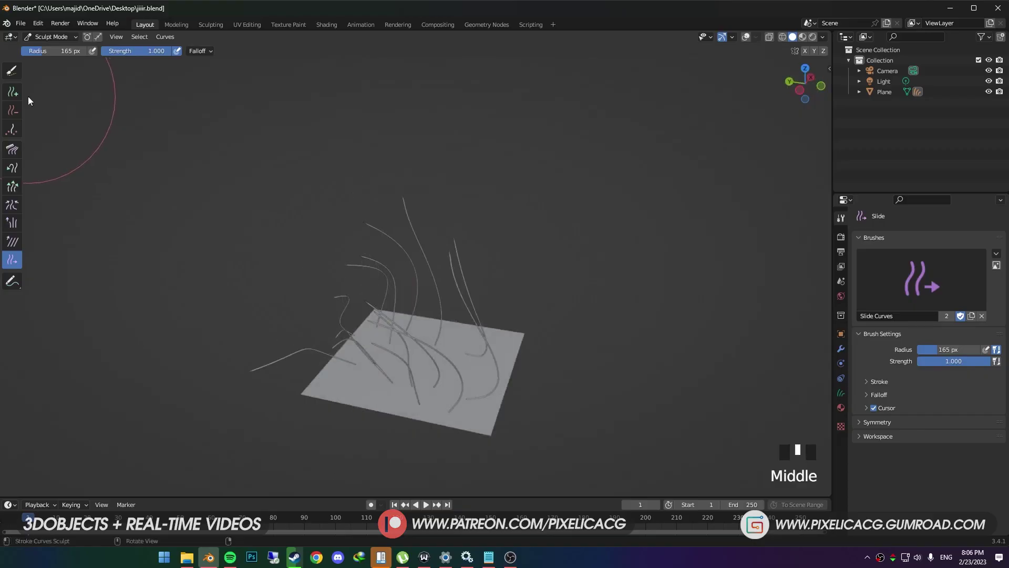
- With viewport overlays on, paint a selection over some curves using Selection Paint at 160 px and comb them at 238 px
{"action": "left_click", "coordinate": [12, 71]}
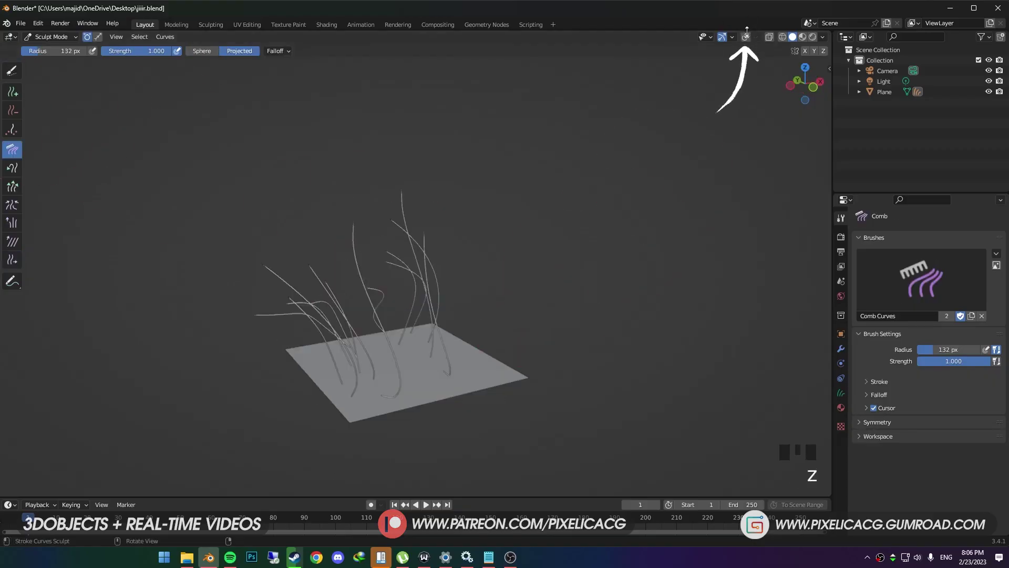
{"action": "left_click", "coordinate": [746, 37]}
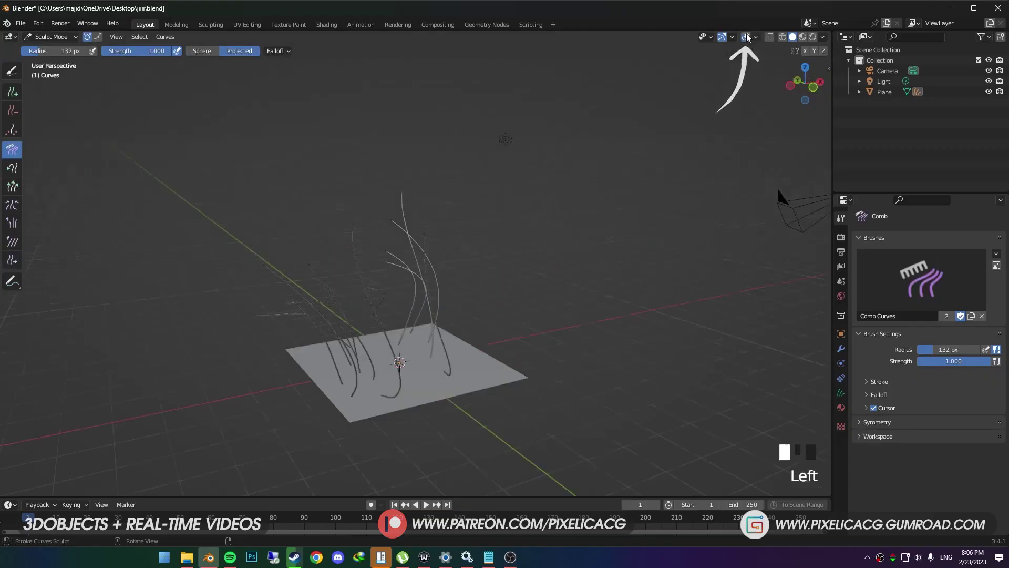
{"action": "scroll", "coordinate": [384, 254], "scroll_direction": "up", "scroll_amount": 2}
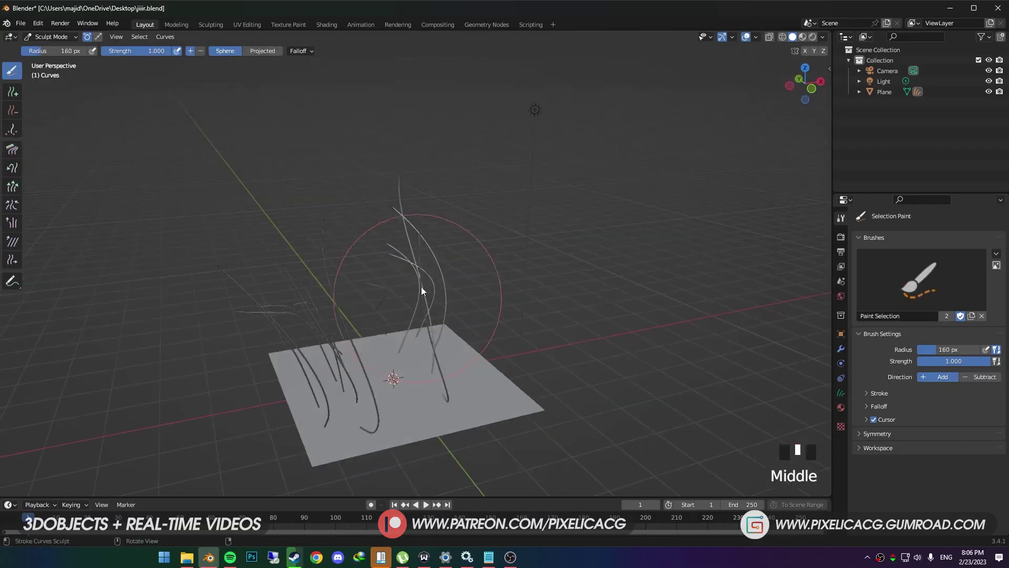
{"action": "mouse_move", "coordinate": [421, 286]}
{"action": "left_mouse_down"}
{"action": "mouse_move", "coordinate": [421, 250]}
{"action": "mouse_move", "coordinate": [431, 329]}
{"action": "mouse_move", "coordinate": [387, 184]}
{"action": "mouse_move", "coordinate": [450, 411]}
{"action": "mouse_move", "coordinate": [411, 301]}
{"action": "mouse_move", "coordinate": [426, 373]}
{"action": "mouse_move", "coordinate": [390, 188]}
{"action": "mouse_move", "coordinate": [442, 377]}
{"action": "mouse_move", "coordinate": [421, 305]}
{"action": "left_mouse_up"}
{"action": "left_click", "coordinate": [12, 149]}
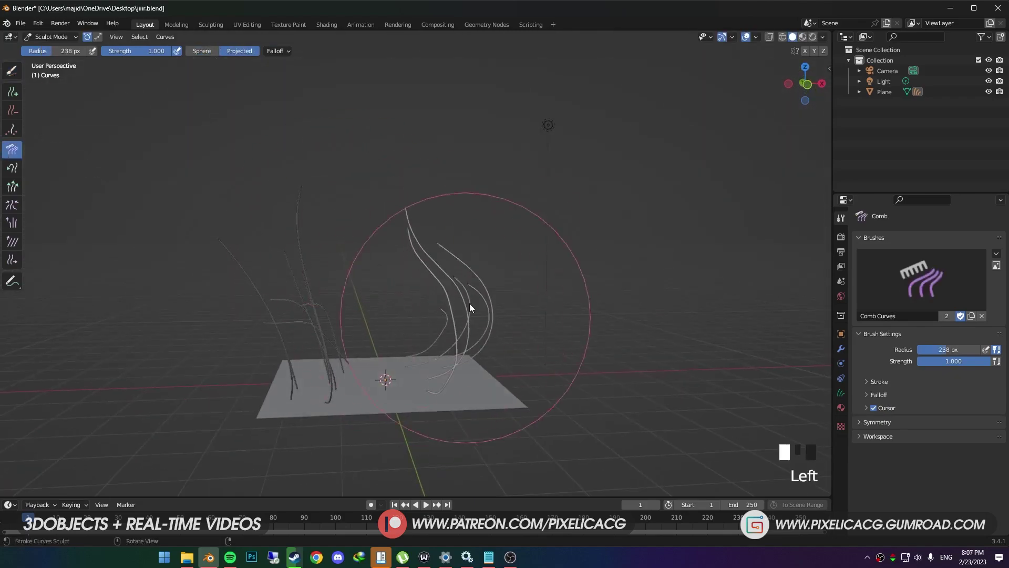
{"action": "mouse_move", "coordinate": [470, 308]}
{"action": "left_mouse_down"}
{"action": "mouse_move", "coordinate": [392, 290]}
{"action": "mouse_move", "coordinate": [468, 281]}
{"action": "mouse_move", "coordinate": [345, 228]}
{"action": "mouse_move", "coordinate": [490, 218]}
{"action": "mouse_move", "coordinate": [184, 317]}
{"action": "mouse_move", "coordinate": [280, 305]}
{"action": "left_mouse_up"}
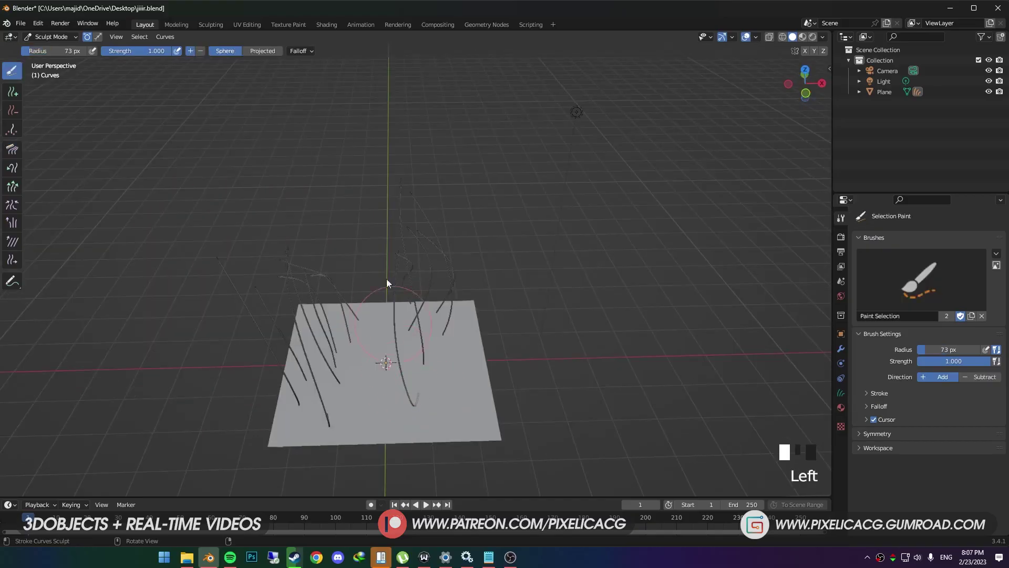
- Paint a small selection of curve points near the plane's centre with Selection Paint at a 73 px radius
{"action": "left_click_drag", "start_coordinate": [386, 279], "coordinate": [402, 380]}
{"action": "middle_click_drag", "start_coordinate": [402, 379], "coordinate": [375, 367]}
{"action": "left_click", "coordinate": [367, 359]}
{"action": "middle_click_drag", "start_coordinate": [347, 321], "coordinate": [376, 290]}
- Adjust the Comb brush's radius and comb the selected curve points to bend only that part
{"action": "left_click", "coordinate": [11, 150]}
{"action": "mouse_move", "coordinate": [384, 318]}
{"action": "left_mouse_down"}
{"action": "mouse_move", "coordinate": [421, 337]}
{"action": "mouse_move", "coordinate": [383, 307]}
{"action": "left_mouse_up"}
{"action": "key", "text": "f"}
{"action": "left_click", "coordinate": [402, 284]}
{"action": "mouse_move", "coordinate": [383, 289]}
{"action": "left_mouse_down"}
{"action": "mouse_move", "coordinate": [409, 269]}
{"action": "mouse_move", "coordinate": [402, 310]}
{"action": "left_mouse_up"}
{"action": "left_click_drag", "start_coordinate": [399, 351], "coordinate": [368, 337]}
- Comb the selected points again from another angle and undo the last three strokes
{"action": "middle_click_drag", "start_coordinate": [344, 381], "coordinate": [534, 339]}
{"action": "mouse_move", "coordinate": [505, 325]}
{"action": "left_mouse_down"}
{"action": "mouse_move", "coordinate": [402, 324]}
{"action": "mouse_move", "coordinate": [421, 305]}
{"action": "left_mouse_up"}
{"action": "left_click_drag", "start_coordinate": [431, 310], "coordinate": [458, 295]}
{"action": "left_click_drag", "start_coordinate": [457, 304], "coordinate": [483, 293]}
{"action": "mouse_move", "coordinate": [484, 297]}
{"action": "middle_mouse_down"}
{"action": "mouse_move", "coordinate": [563, 354]}
{"action": "mouse_move", "coordinate": [444, 329]}
{"action": "middle_mouse_up"}
{"action": "key", "text": "ctrl+z"}
{"action": "key", "text": "ctrl+z"}
{"action": "key", "text": "ctrl+z"}
- Change Selection Paint to curve select mode and paint-select an entire curve near the plane's front edge at a 59 px radius
{"action": "left_click", "coordinate": [12, 70]}
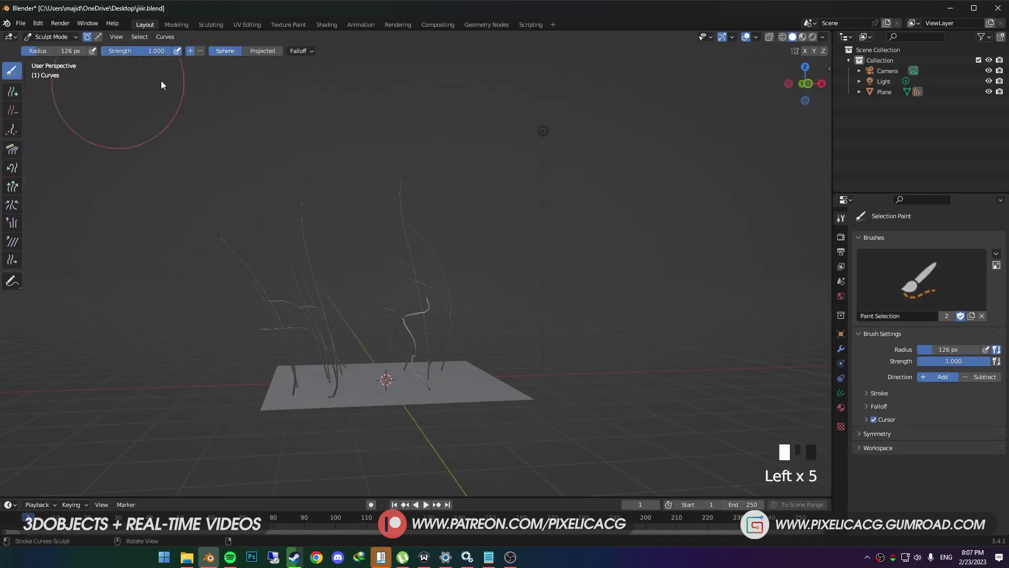
{"action": "left_click", "coordinate": [98, 37]}
{"action": "middle_click_drag", "start_coordinate": [255, 184], "coordinate": [396, 411]}
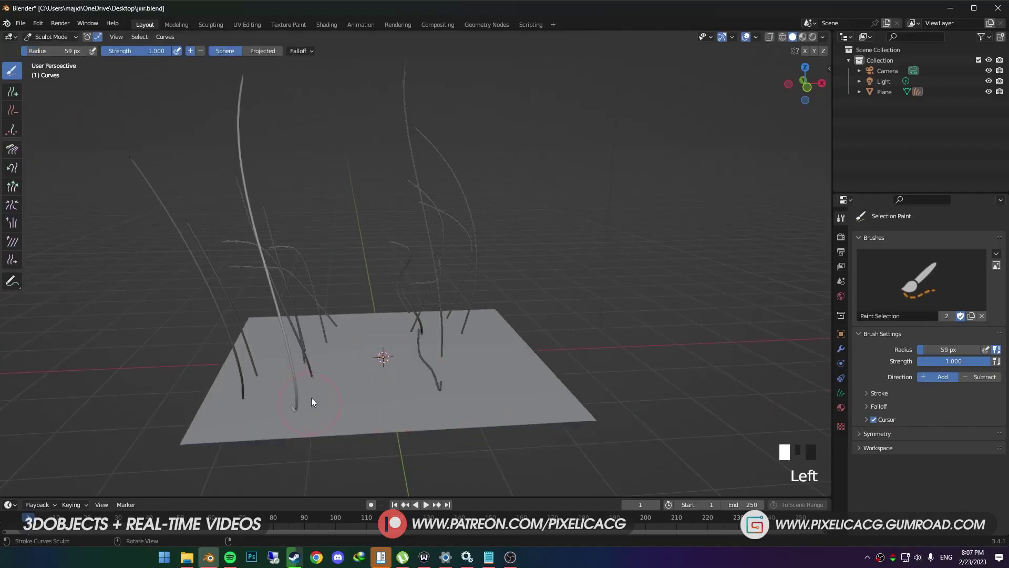
{"action": "middle_click_drag", "start_coordinate": [334, 410], "coordinate": [307, 426]}
{"action": "left_click", "coordinate": [291, 420]}
{"action": "left_click", "coordinate": [368, 418]}
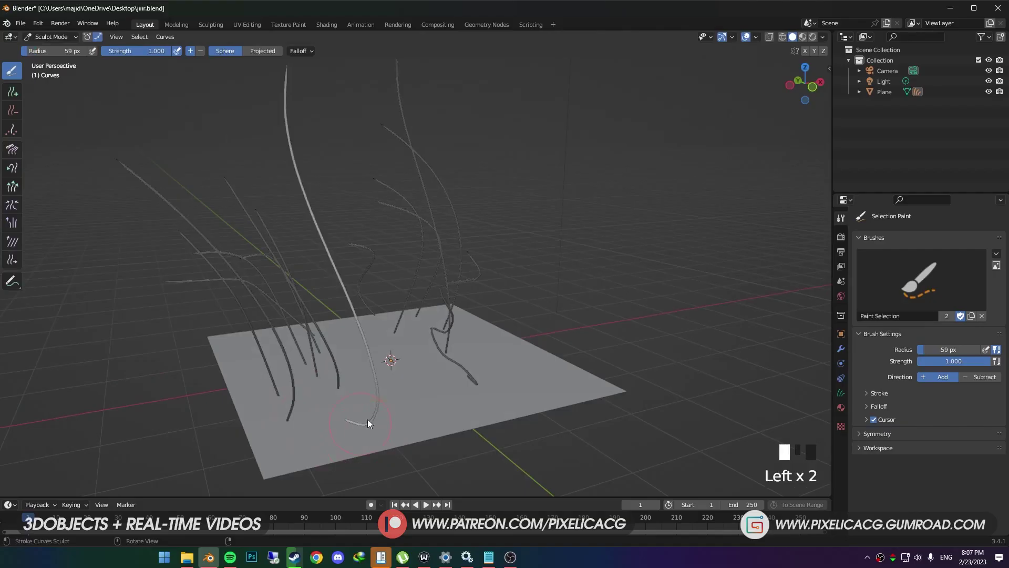
- Reduce the Selection Paint radius to 22 px and paint-select a single curve in the group beside it
{"action": "key", "text": "f"}
{"action": "left_click", "coordinate": [279, 370]}
{"action": "left_click", "coordinate": [313, 371]}
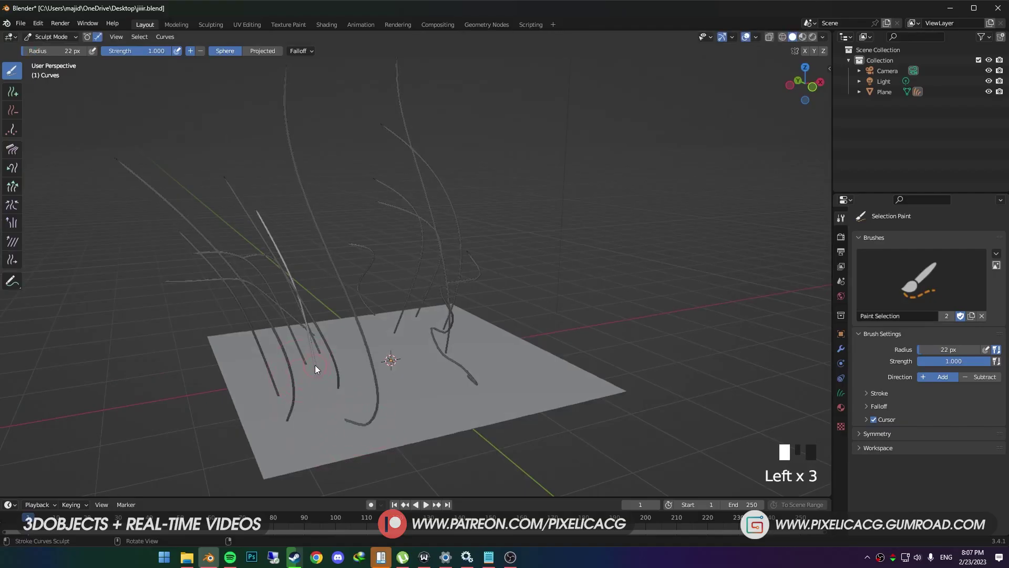
- Comb the single selected curve on the plane with the Comb brush at a 157 px radius
{"action": "left_click", "coordinate": [315, 365]}
{"action": "left_click", "coordinate": [315, 365]}
{"action": "left_click", "coordinate": [315, 365]}
{"action": "left_click", "coordinate": [12, 150]}
{"action": "key", "text": "f"}
{"action": "left_click", "coordinate": [359, 304]}
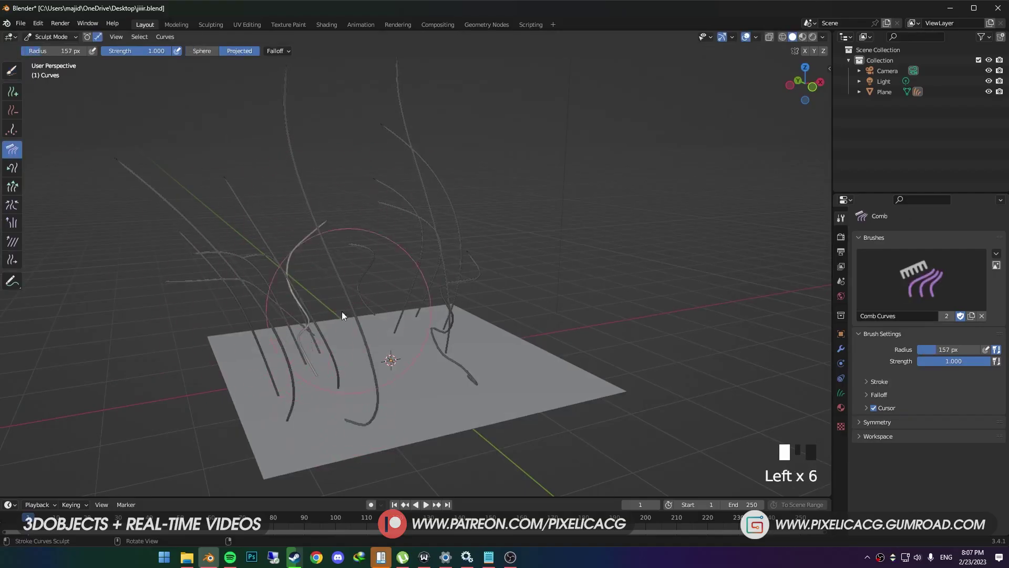
{"action": "left_click", "coordinate": [284, 324]}
{"action": "left_click", "coordinate": [296, 326]}
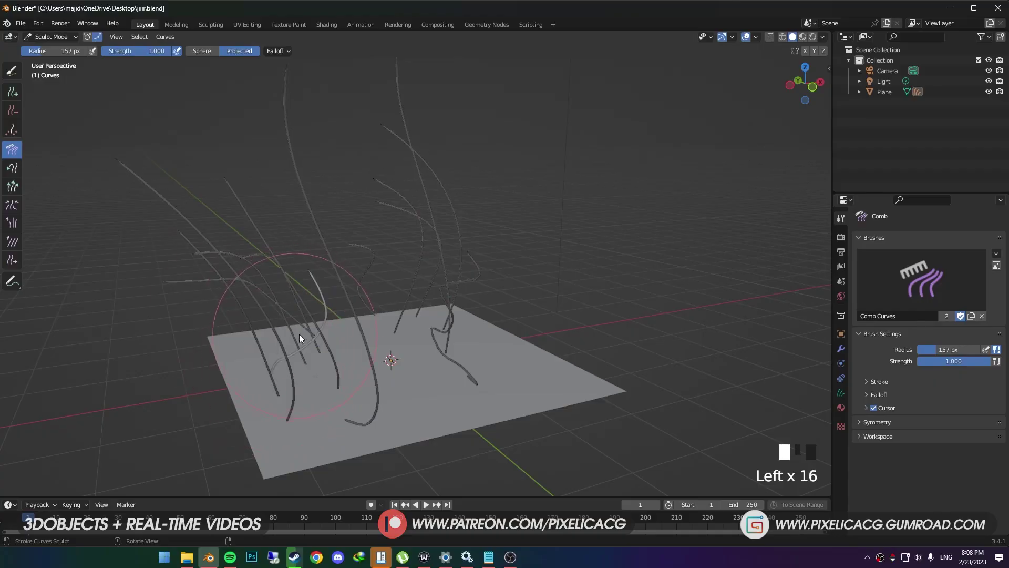
{"action": "left_click", "coordinate": [302, 340]}
{"action": "left_click", "coordinate": [321, 344]}
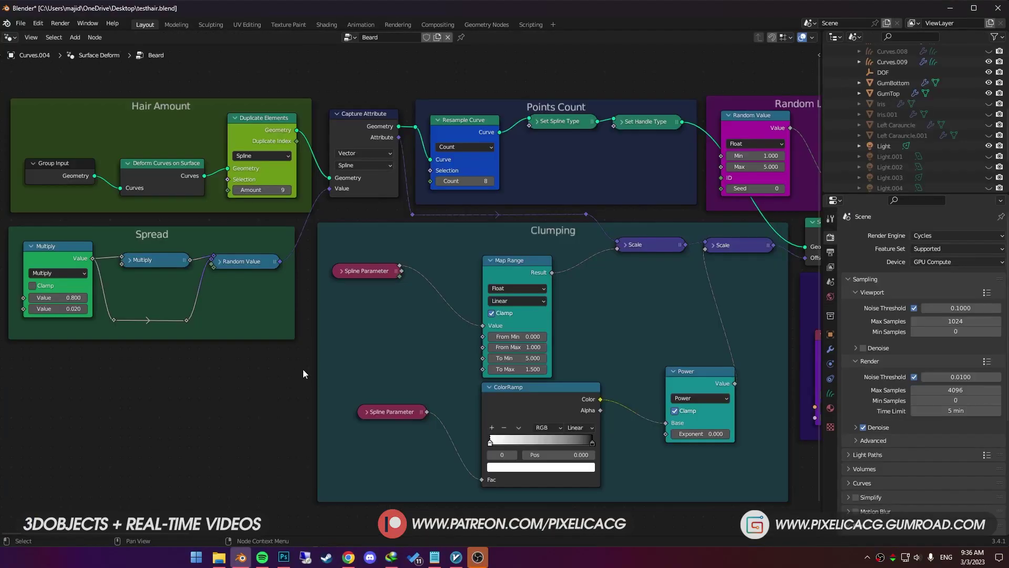
{"action": "mouse_move", "coordinate": [303, 369]}
{"action": "middle_mouse_down"}
{"action": "mouse_move", "coordinate": [71, 368]}
{"action": "mouse_move", "coordinate": [817, 367]}
{"action": "mouse_move", "coordinate": [29, 388]}
{"action": "middle_mouse_up"}
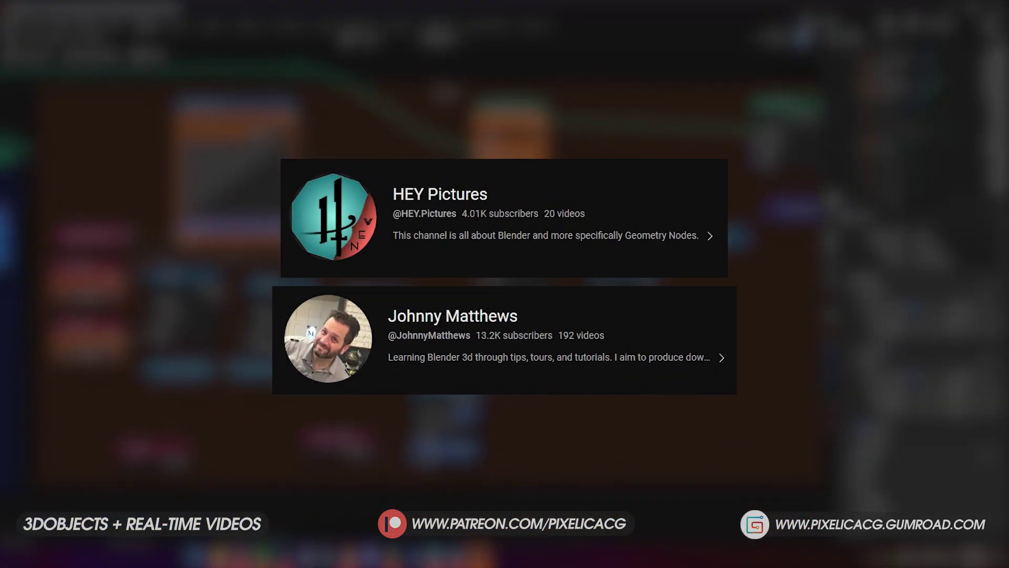
{"action": "middle_click_drag", "start_coordinate": [368, 262], "coordinate": [384, 311]}
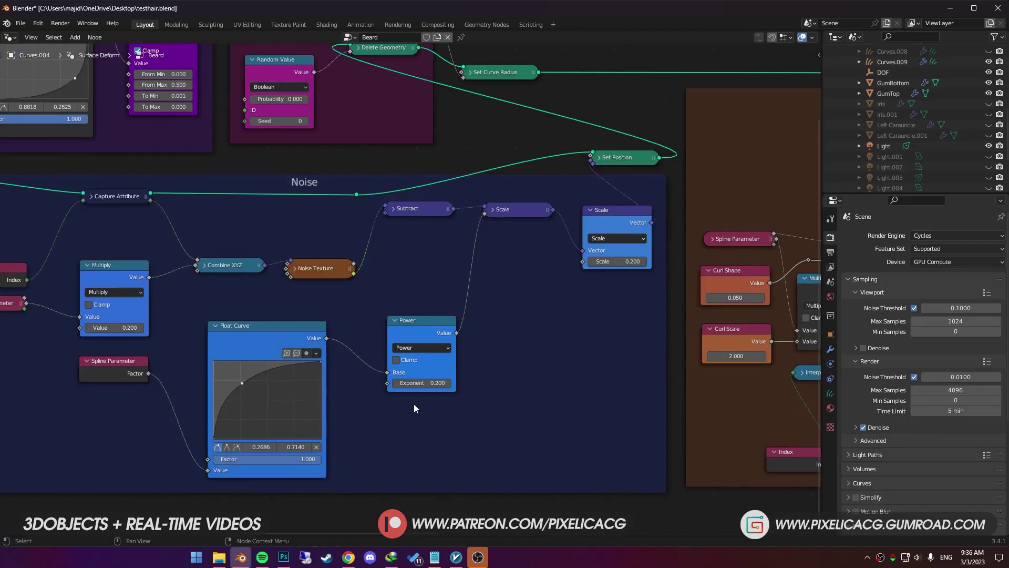
{"action": "middle_click_drag", "start_coordinate": [414, 404], "coordinate": [435, 315]}
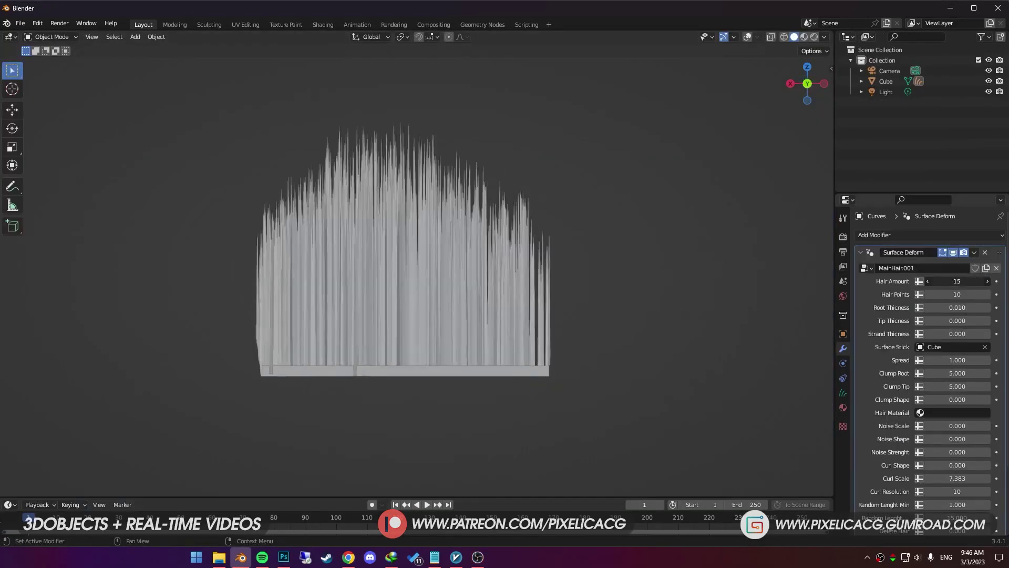
- Raise the Hair Amount in the cube's Surface Deform hair modifier and set Spread to 2.1
{"action": "left_click", "coordinate": [987, 282]}
{"action": "left_click", "coordinate": [987, 282]}
{"action": "left_click_drag", "start_coordinate": [950, 363], "coordinate": [1005, 364]}
- Raise the modifier's Noise Scale and set Noise Shape to 0.24 and Noise Strength to 0.67
{"action": "left_click_drag", "start_coordinate": [944, 427], "coordinate": [1006, 426]}
{"action": "left_click_drag", "start_coordinate": [940, 439], "coordinate": [1008, 439]}
{"action": "mouse_move", "coordinate": [938, 449]}
{"action": "left_mouse_down"}
{"action": "mouse_move", "coordinate": [980, 448]}
{"action": "mouse_move", "coordinate": [970, 427]}
{"action": "left_mouse_up"}
{"action": "left_click_drag", "start_coordinate": [941, 439], "coordinate": [875, 439]}
{"action": "left_click_drag", "start_coordinate": [941, 452], "coordinate": [934, 452]}
- Set the hair modifier's Curl Shape to 0.4 and Curl Scale to 7.603
{"action": "left_click_drag", "start_coordinate": [941, 465], "coordinate": [952, 465]}
{"action": "left_click_drag", "start_coordinate": [941, 478], "coordinate": [953, 478]}
{"action": "scroll", "coordinate": [938, 486], "scroll_direction": "down", "scroll_amount": 4}
{"action": "left_click_drag", "start_coordinate": [941, 407], "coordinate": [934, 408]}
- Set the modifier's Clump Tip to 1.3 and Noise Scale to 1.91
{"action": "scroll", "coordinate": [943, 426], "scroll_direction": "up", "scroll_amount": 1}
{"action": "mouse_move", "coordinate": [942, 310]}
{"action": "left_mouse_down"}
{"action": "mouse_move", "coordinate": [773, 310]}
{"action": "mouse_move", "coordinate": [943, 310]}
{"action": "left_mouse_up"}
{"action": "left_click_drag", "start_coordinate": [944, 324], "coordinate": [750, 323]}
{"action": "left_click_drag", "start_coordinate": [946, 364], "coordinate": [955, 364]}
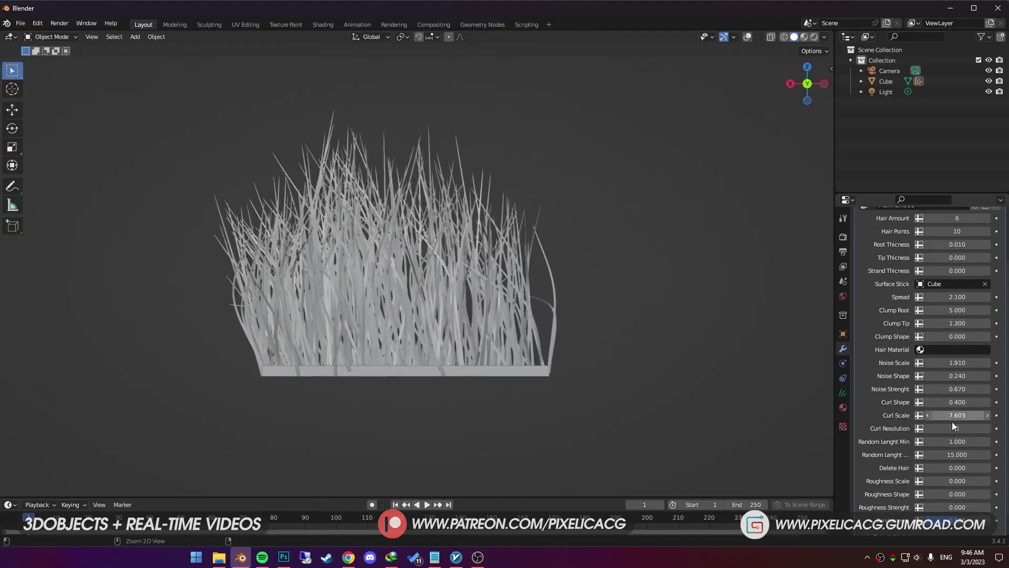
- Increase the modifier's Curl Scale further and readjust the Hair Amount
{"action": "left_click_drag", "start_coordinate": [948, 417], "coordinate": [978, 417]}
{"action": "scroll", "coordinate": [949, 368], "scroll_direction": "up", "scroll_amount": 3}
{"action": "left_click_drag", "start_coordinate": [951, 282], "coordinate": [946, 307]}
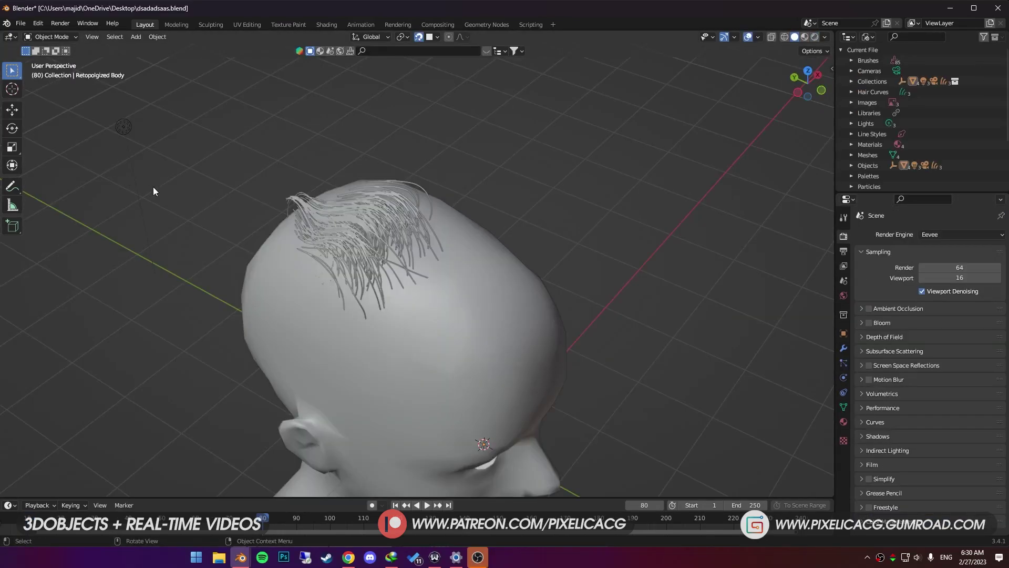
- Append the MainHair node tree from HairNodes.blend into the head scene
{"action": "middle_click_drag", "start_coordinate": [153, 188], "coordinate": [460, 304]}
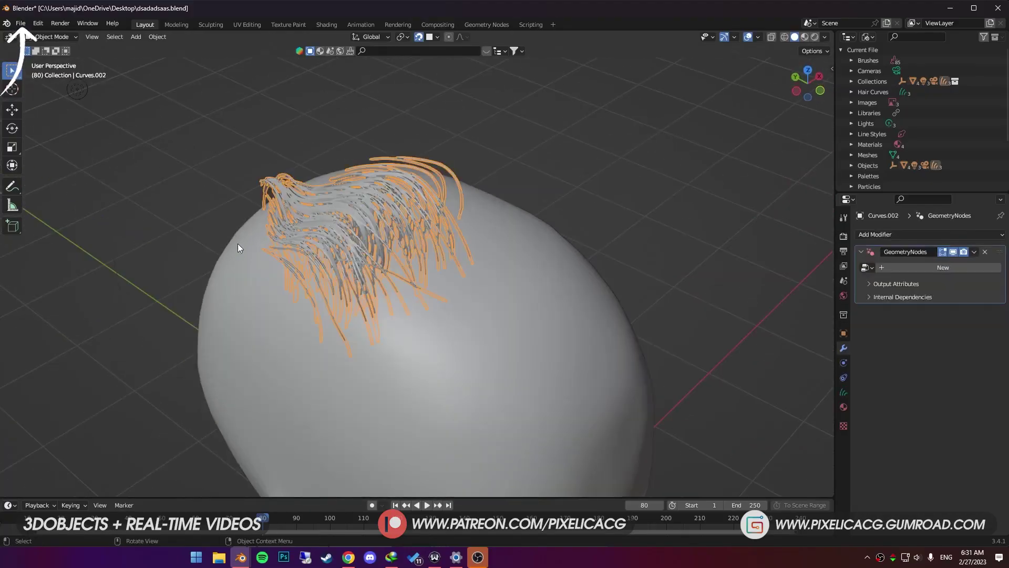
{"action": "key", "text": "alt+a"}
{"action": "left_click", "coordinate": [20, 23]}
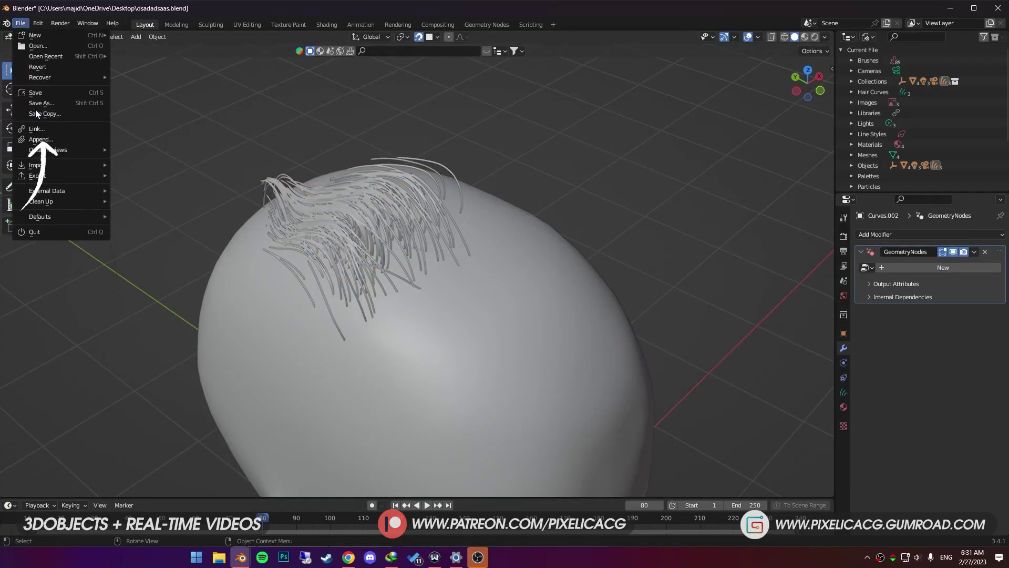
{"action": "left_click", "coordinate": [40, 139]}
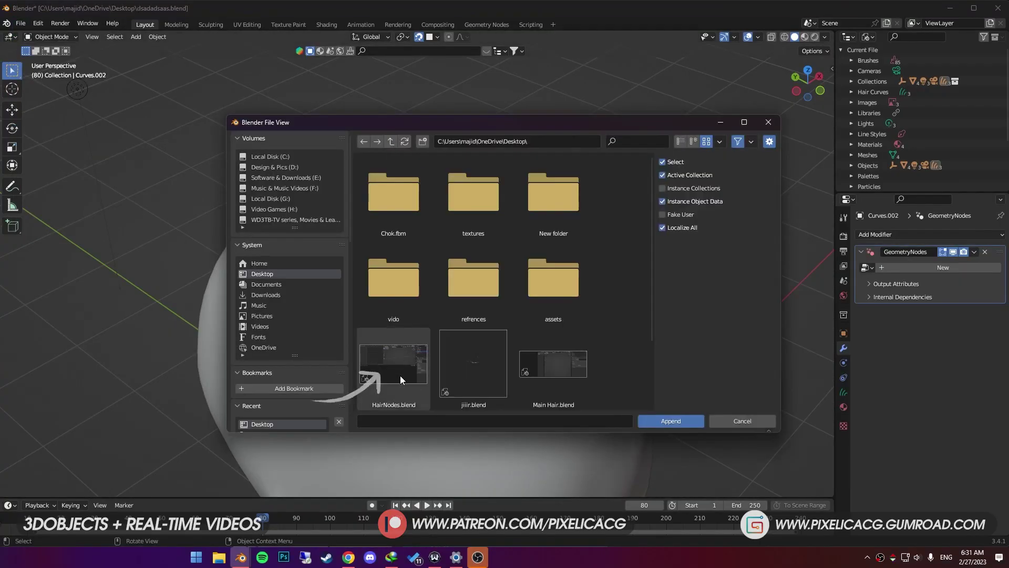
{"action": "double_click", "coordinate": [393, 364]}
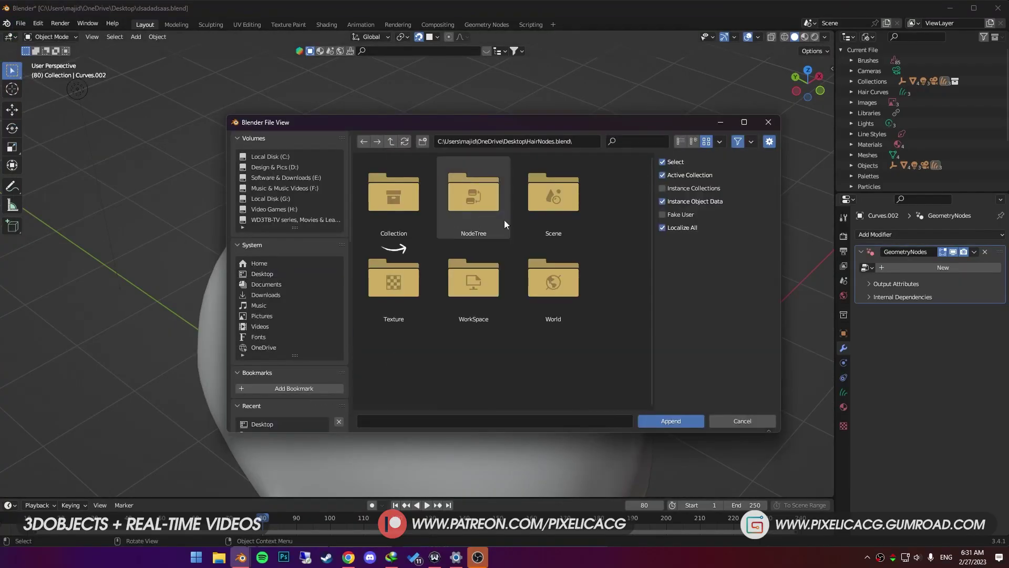
{"action": "double_click", "coordinate": [469, 213]}
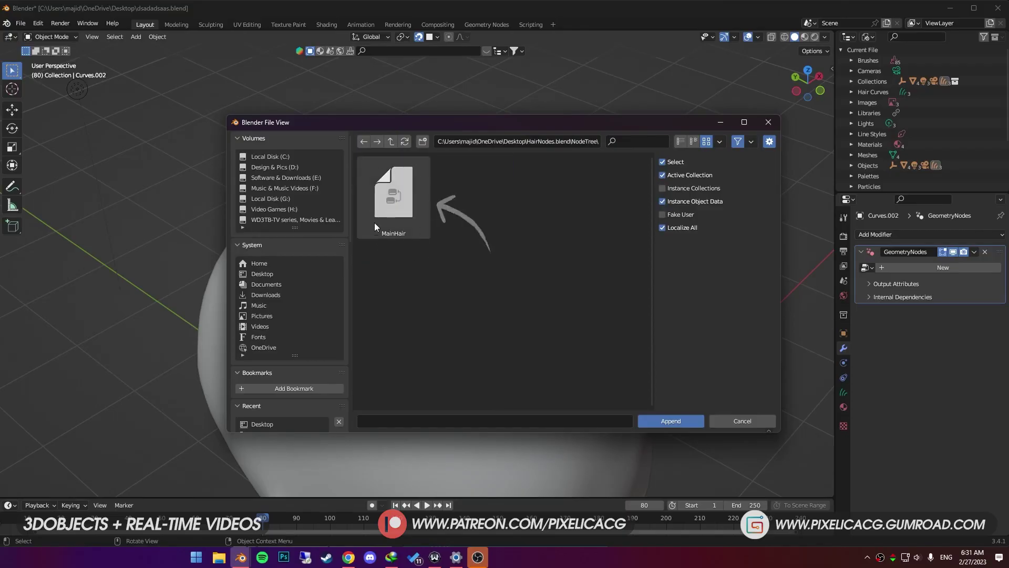
{"action": "double_click", "coordinate": [406, 201]}
{"action": "left_click", "coordinate": [400, 217]}
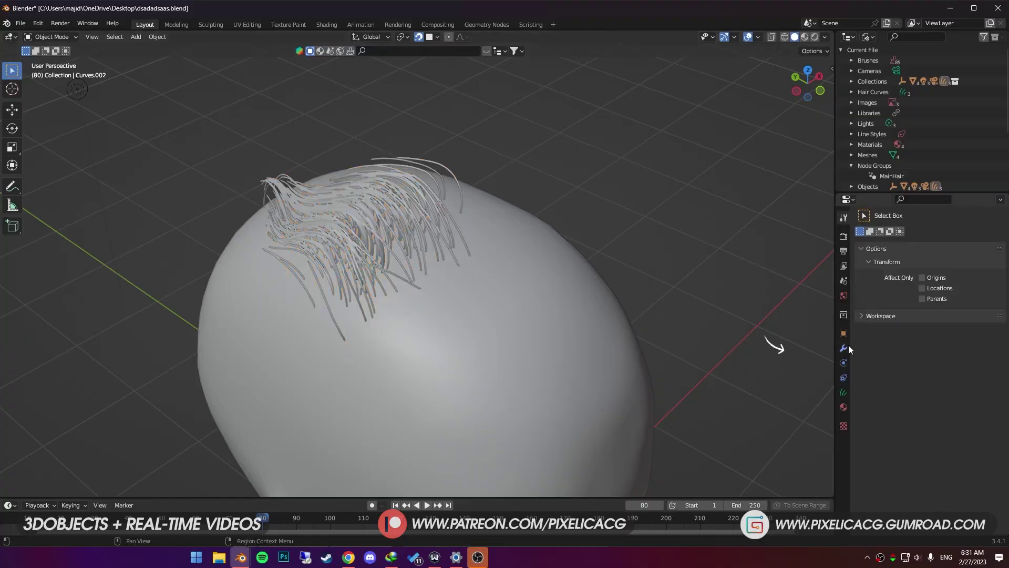
- Assign the MainHair node group to the hair curves' GeometryNodes modifier
{"action": "left_click", "coordinate": [847, 348]}
{"action": "left_click", "coordinate": [866, 268]}
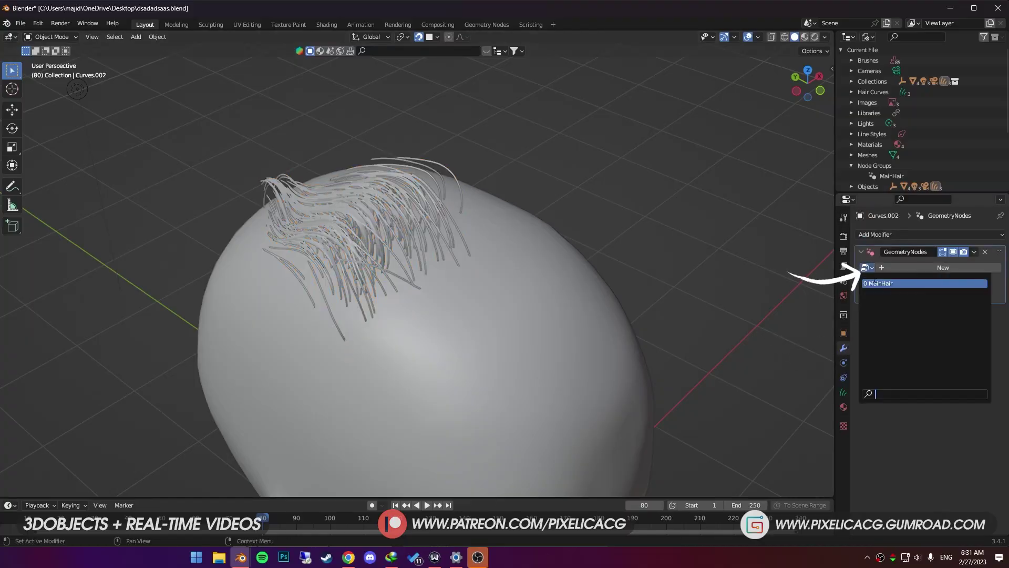
{"action": "left_click", "coordinate": [881, 284]}
- Expand the Curves section of the scene's Eevee render settings and open its option for changing
{"action": "left_click", "coordinate": [844, 236]}
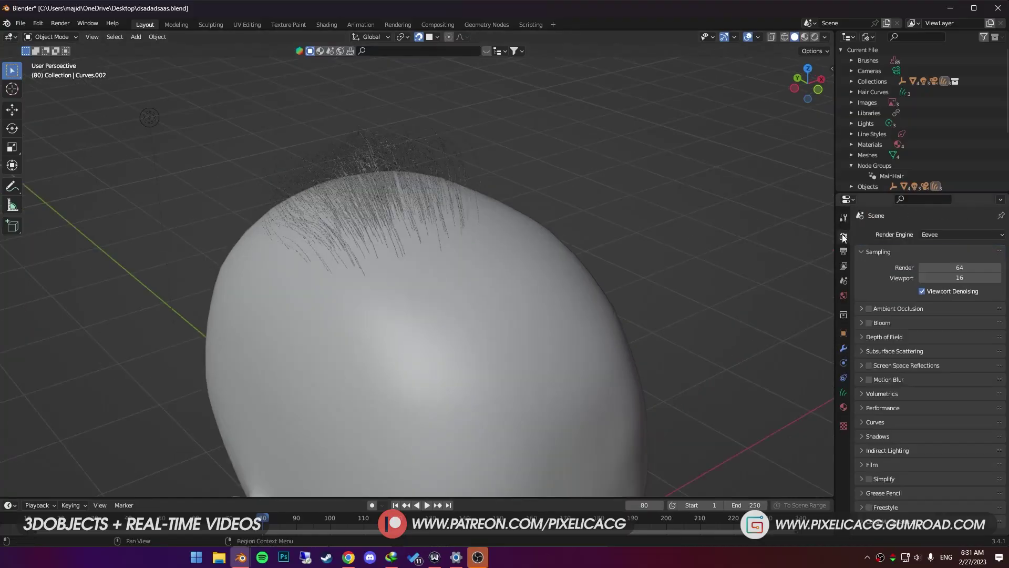
{"action": "left_click", "coordinate": [893, 426]}
{"action": "left_click", "coordinate": [981, 438]}
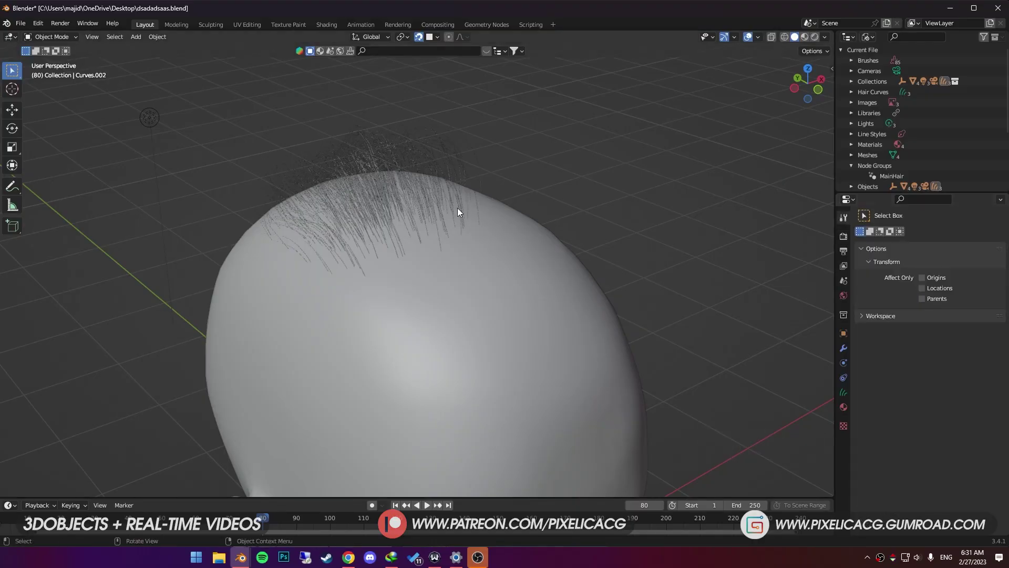
- Select the hair curves, split the 3D viewport, and turn one half into a widened Geometry Node Editor
{"action": "left_click", "coordinate": [457, 207]}
{"action": "left_click", "coordinate": [515, 192]}
{"action": "left_click_drag", "start_coordinate": [10, 34], "coordinate": [288, 72]}
{"action": "left_click", "coordinate": [12, 38]}
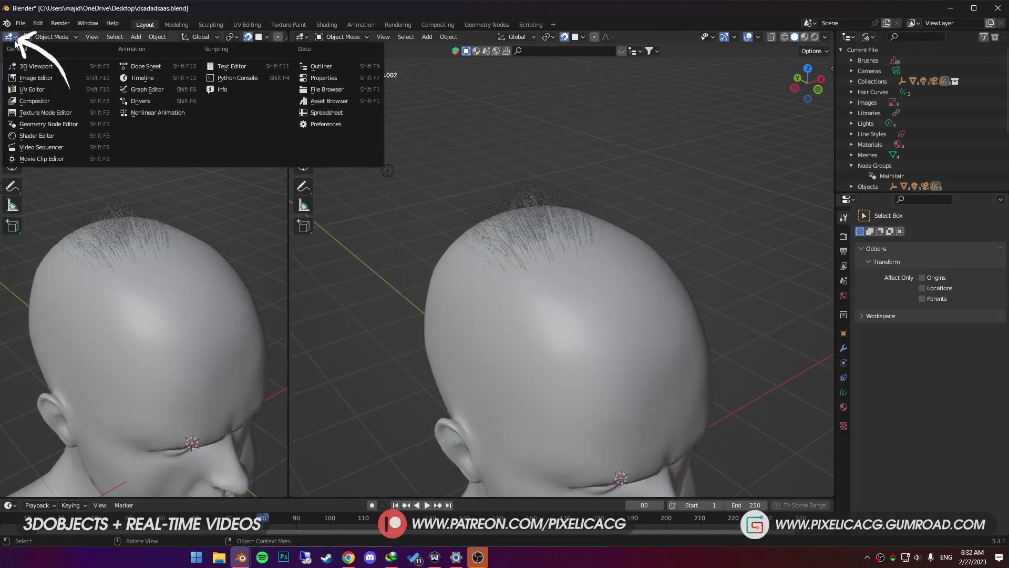
{"action": "left_click", "coordinate": [69, 126]}
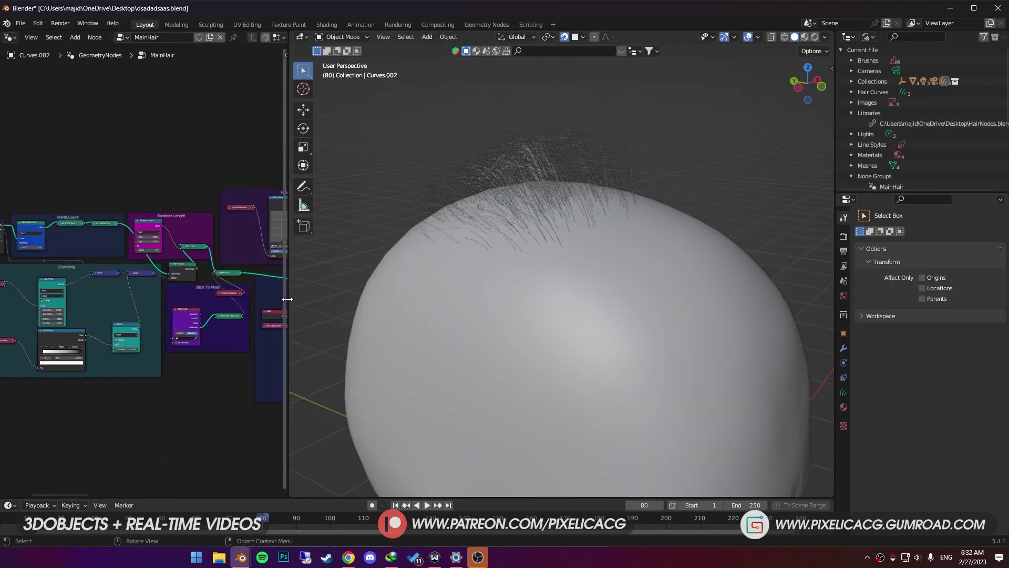
{"action": "left_click_drag", "start_coordinate": [289, 297], "coordinate": [666, 304]}
- Pick the head mesh as the Object Info node's object in the Stick To Mesh frame
{"action": "scroll", "coordinate": [244, 330], "scroll_direction": "up", "scroll_amount": 6}
{"action": "middle_click_drag", "start_coordinate": [244, 329], "coordinate": [44, 310]}
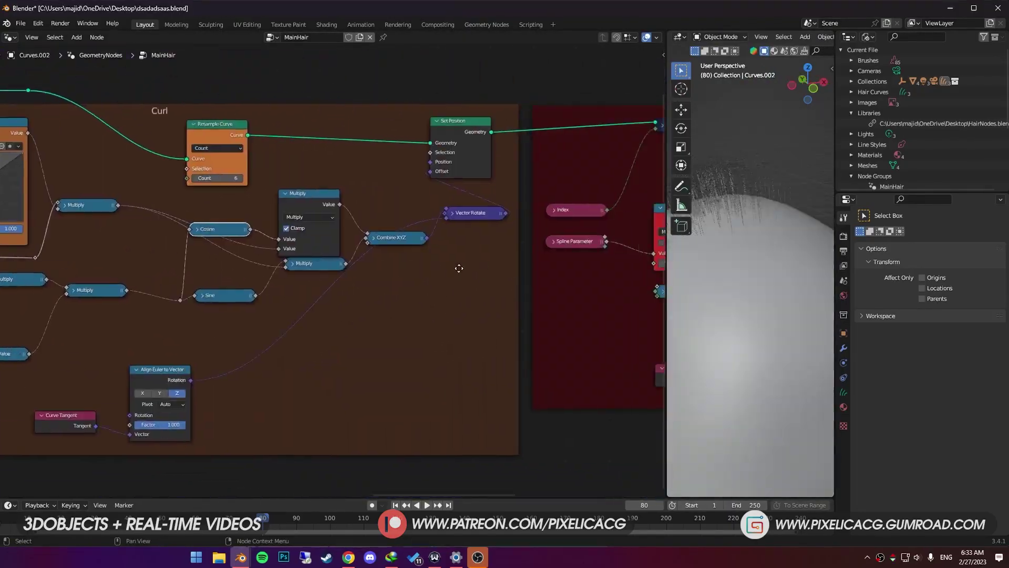
{"action": "middle_click_drag", "start_coordinate": [459, 268], "coordinate": [557, 256]}
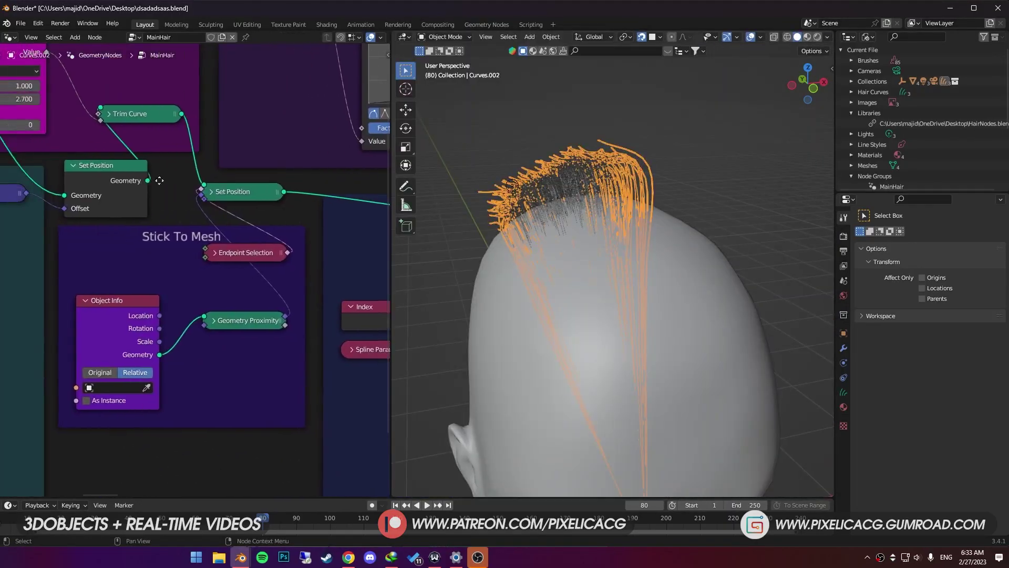
{"action": "scroll", "coordinate": [187, 188], "scroll_direction": "up", "scroll_amount": 2}
{"action": "middle_click_drag", "start_coordinate": [187, 188], "coordinate": [176, 176]}
{"action": "scroll", "coordinate": [197, 338], "scroll_direction": "down", "scroll_amount": 2}
{"action": "scroll", "coordinate": [189, 227], "scroll_direction": "up", "scroll_amount": 2}
{"action": "middle_click_drag", "start_coordinate": [187, 225], "coordinate": [181, 199]}
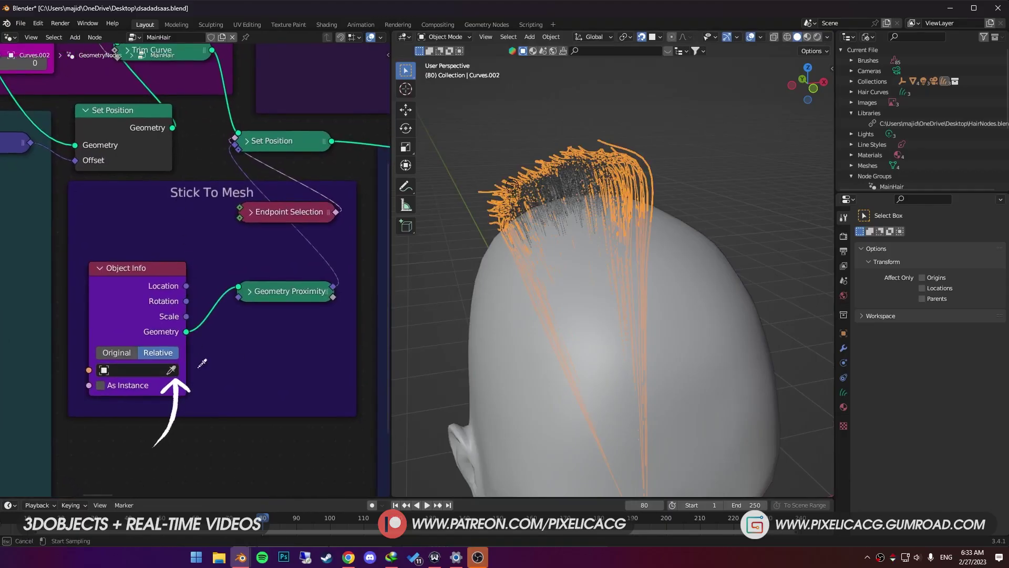
{"action": "left_click", "coordinate": [687, 304]}
{"action": "middle_click_drag", "start_coordinate": [683, 307], "coordinate": [695, 246]}
- Try a Duplicate Elements Amount of 44 in the Hair Amount frame and settle on 8
{"action": "middle_click_drag", "start_coordinate": [91, 313], "coordinate": [273, 318]}
{"action": "scroll", "coordinate": [250, 326], "scroll_direction": "down", "scroll_amount": 8}
{"action": "middle_click_drag", "start_coordinate": [157, 275], "coordinate": [463, 318]}
{"action": "scroll", "coordinate": [263, 261], "scroll_direction": "up", "scroll_amount": 5}
{"action": "scroll", "coordinate": [266, 261], "scroll_direction": "up", "scroll_amount": 2}
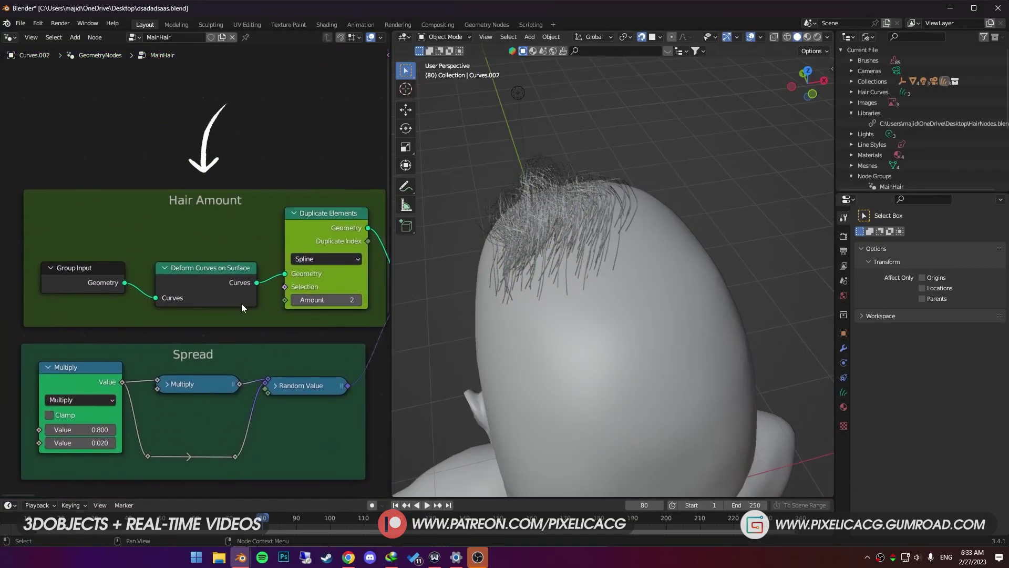
{"action": "middle_click_drag", "start_coordinate": [557, 300], "coordinate": [424, 304]}
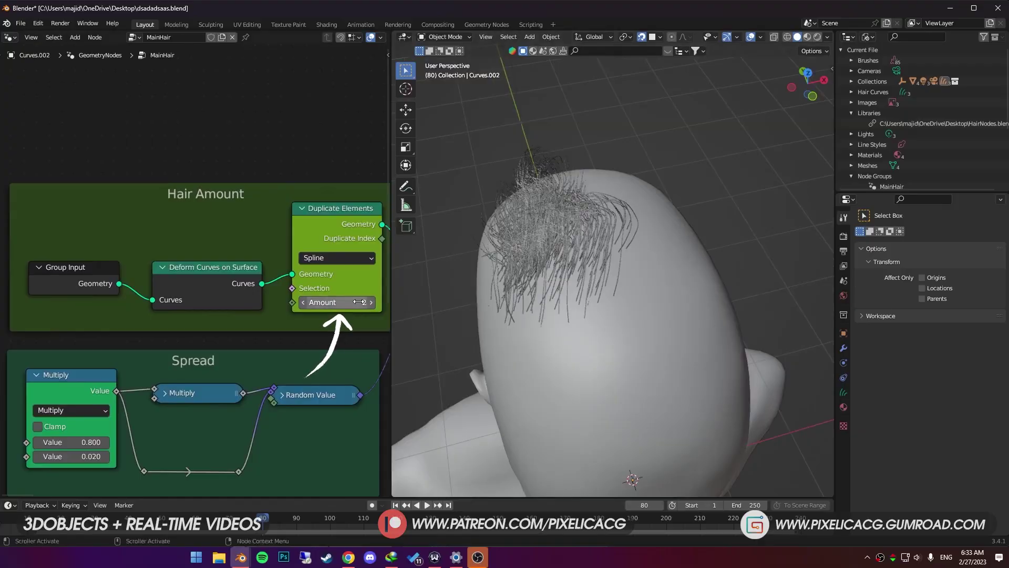
{"action": "left_click_drag", "start_coordinate": [337, 302], "coordinate": [386, 302]}
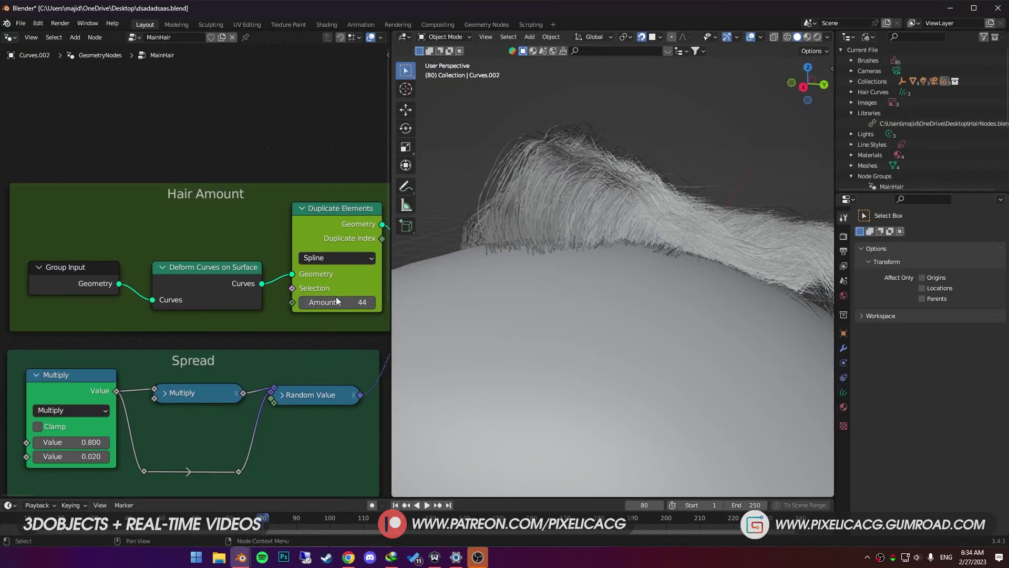
{"action": "mouse_move", "coordinate": [340, 302]}
{"action": "left_mouse_down"}
{"action": "mouse_move", "coordinate": [237, 302]}
{"action": "mouse_move", "coordinate": [337, 302]}
{"action": "left_mouse_up"}
- Annotate the Spread frame's first Multiply value with the word "Spread" and an arrow, and adjust that value
{"action": "middle_click_drag", "start_coordinate": [550, 287], "coordinate": [565, 315]}
{"action": "scroll", "coordinate": [207, 410], "scroll_direction": "up", "scroll_amount": 3}
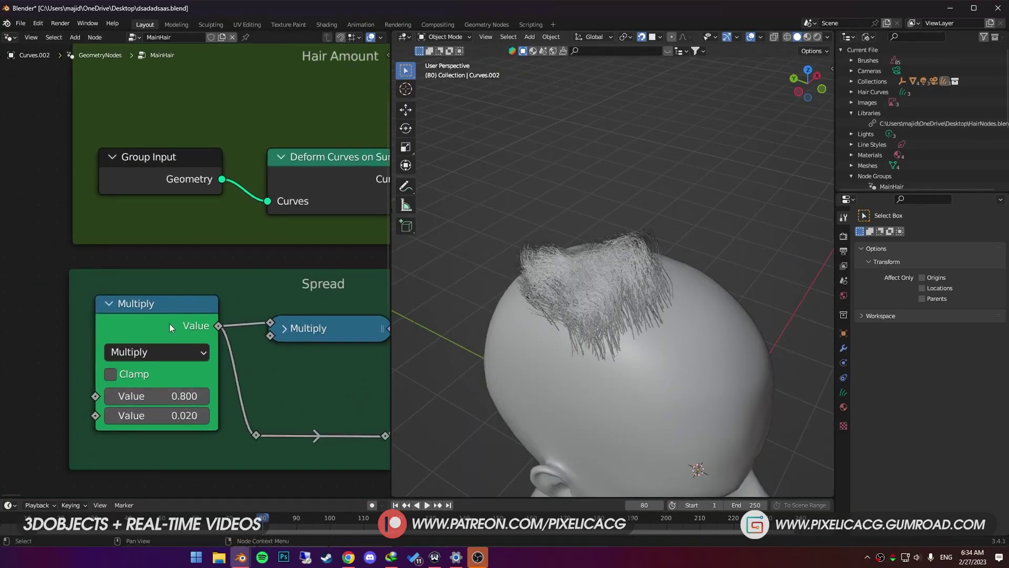
{"action": "left_click_drag", "start_coordinate": [159, 306], "coordinate": [208, 360]}
{"action": "left_click_drag", "start_coordinate": [58, 290], "coordinate": [98, 266]}
{"action": "middle_click_drag", "start_coordinate": [328, 369], "coordinate": [310, 356]}
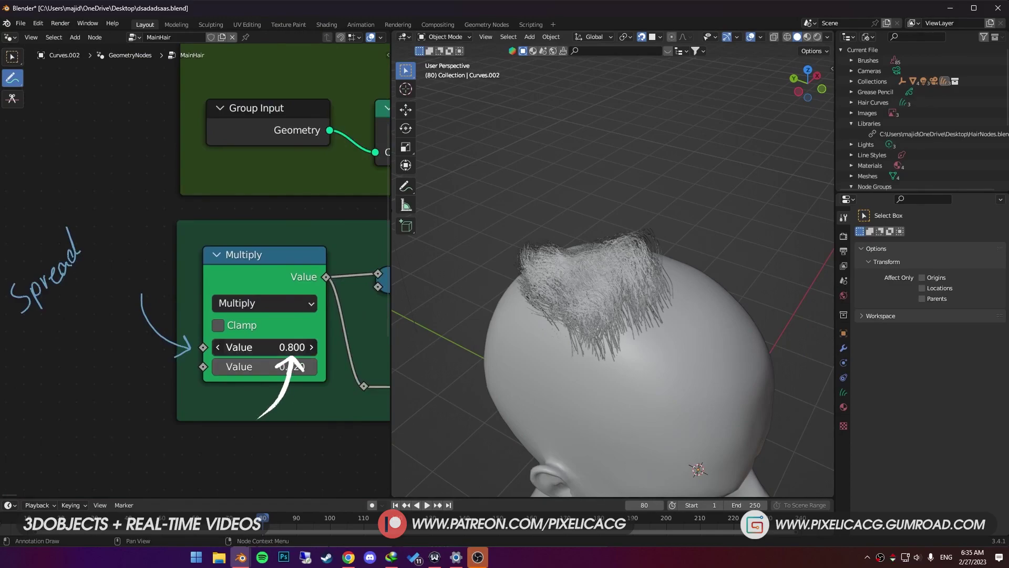
{"action": "mouse_move", "coordinate": [266, 347]}
{"action": "left_mouse_down"}
{"action": "mouse_move", "coordinate": [366, 347]}
{"action": "mouse_move", "coordinate": [271, 346]}
{"action": "mouse_move", "coordinate": [339, 347]}
{"action": "left_mouse_up"}
{"action": "scroll", "coordinate": [658, 374], "scroll_direction": "up", "scroll_amount": 2}
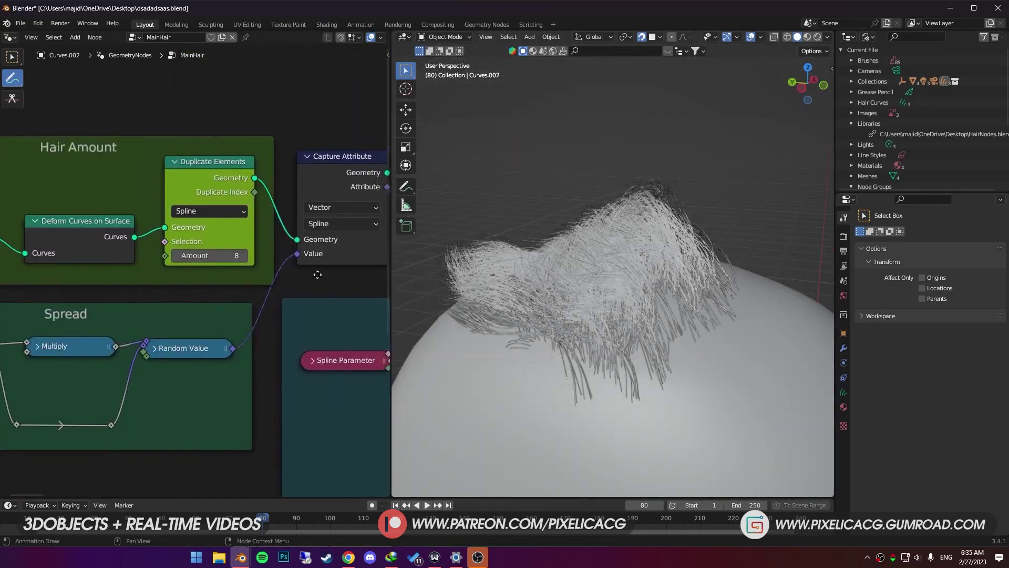
- Try Resample Curve counts of 4, 1 and 2 in the Points Count frame
{"action": "middle_click_drag", "start_coordinate": [326, 295], "coordinate": [35, 295]}
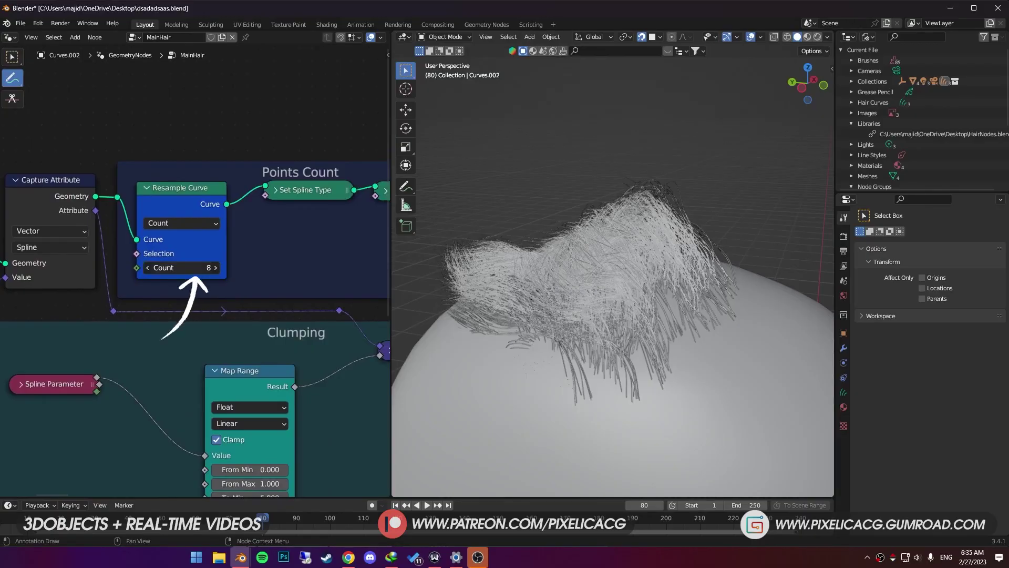
{"action": "mouse_move", "coordinate": [182, 267]}
{"action": "left_mouse_down"}
{"action": "mouse_move", "coordinate": [150, 267]}
{"action": "mouse_move", "coordinate": [166, 268]}
{"action": "left_mouse_up"}
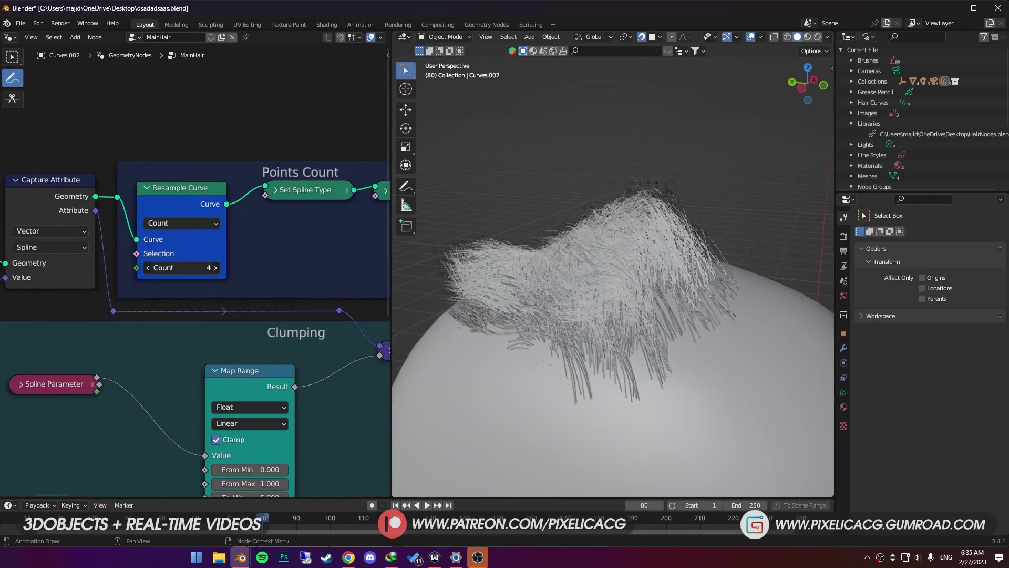
{"action": "left_click_drag", "start_coordinate": [165, 268], "coordinate": [157, 268]}
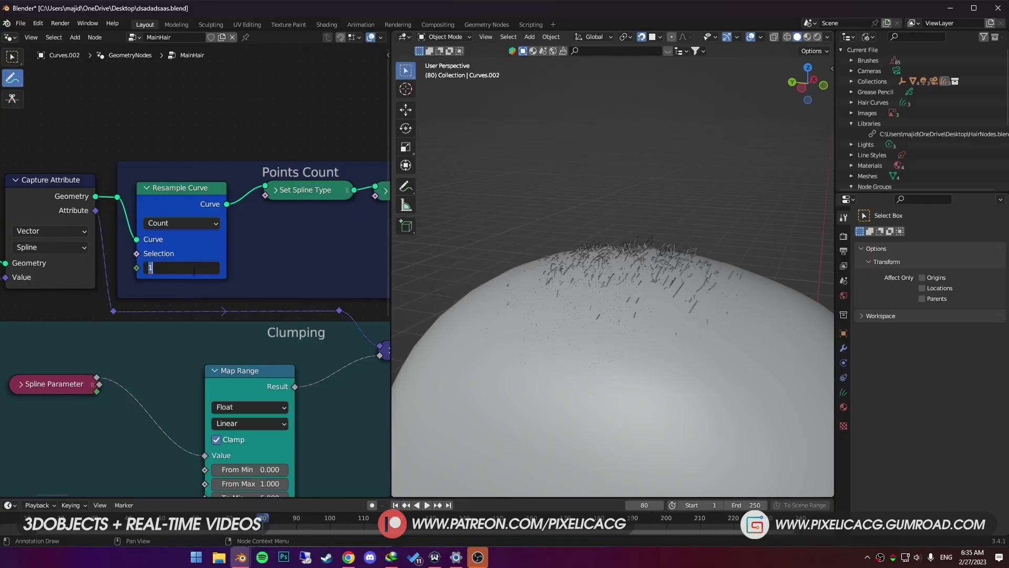
{"action": "type", "text": "2"}
{"action": "key", "text": "Return"}
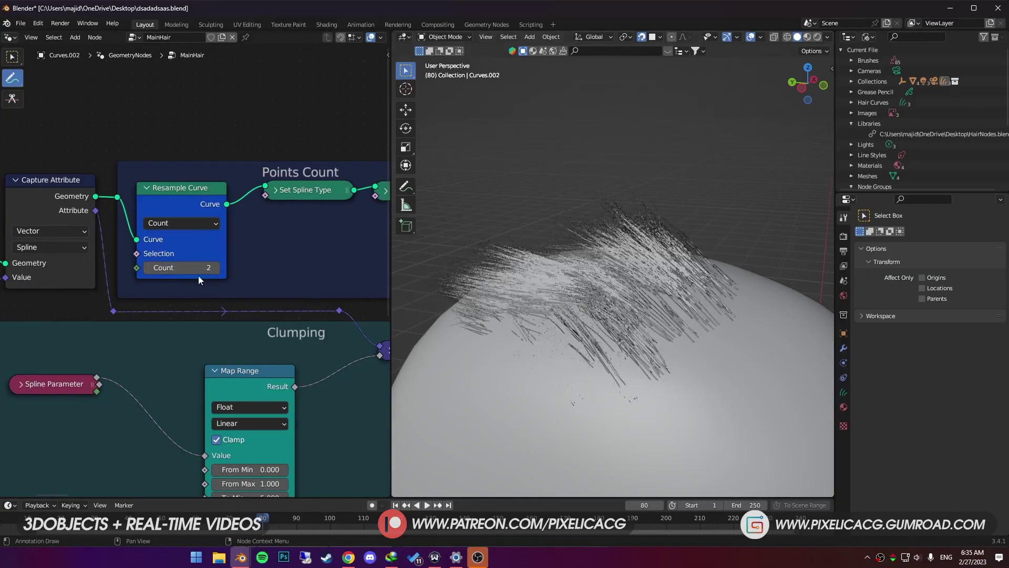
- Raise the Resample Curve count to 4 and finally to 5
{"action": "left_click_drag", "start_coordinate": [185, 268], "coordinate": [191, 268]}
{"action": "type", "text": "4"}
{"action": "key", "text": "Return"}
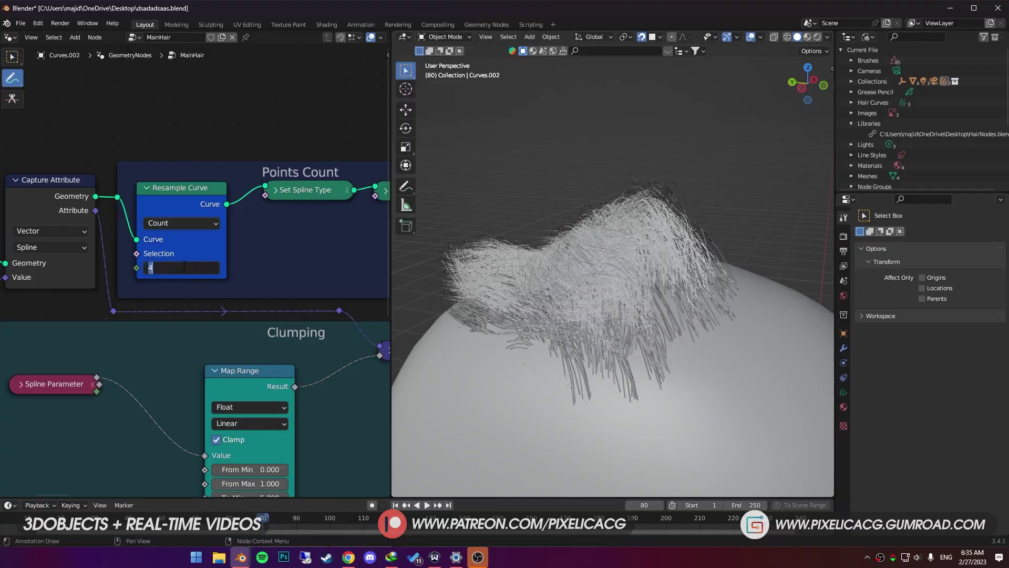
{"action": "key", "text": "Return"}
- Annotate the Clumping frame's Map Range To Min value with the word "Clump" and an arrow
{"action": "middle_click_drag", "start_coordinate": [490, 221], "coordinate": [454, 226]}
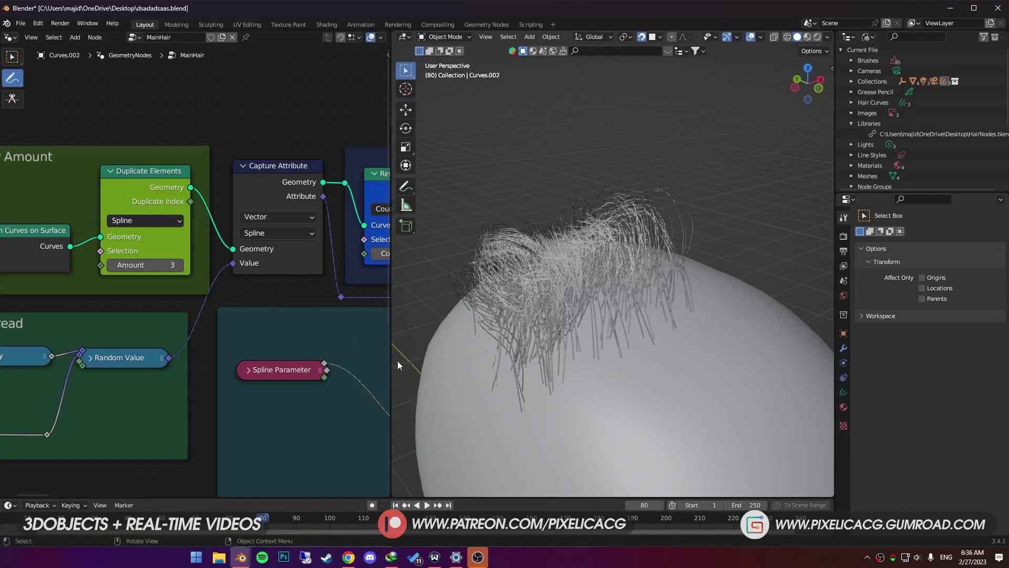
{"action": "mouse_move", "coordinate": [322, 392]}
{"action": "middle_mouse_down"}
{"action": "mouse_move", "coordinate": [72, 225]}
{"action": "mouse_move", "coordinate": [43, 189]}
{"action": "middle_mouse_up"}
{"action": "left_click_drag", "start_coordinate": [174, 247], "coordinate": [228, 284]}
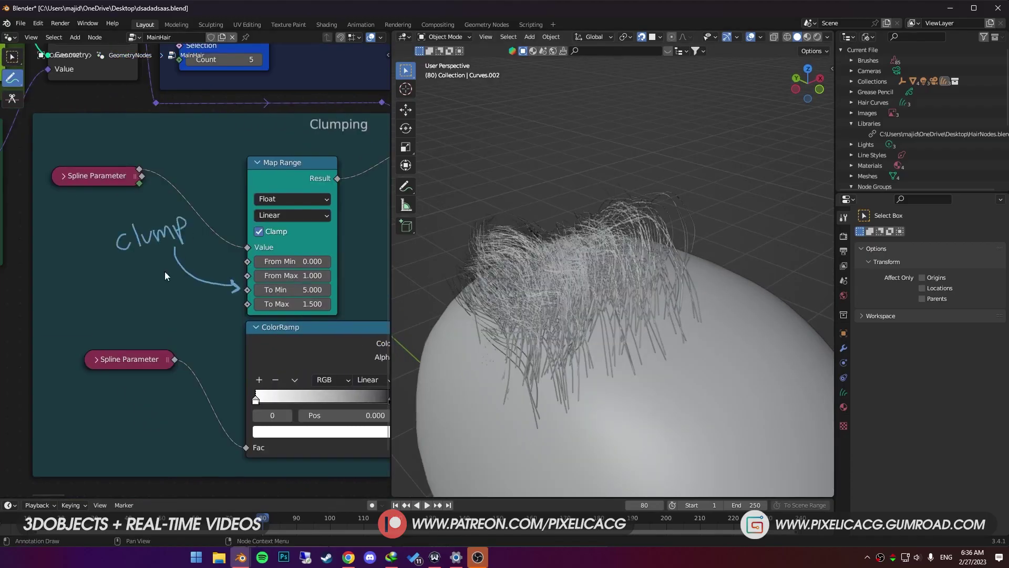
- Draw an annotation arrow pointing to the To Max value of the Clumping frame's Map Range node
{"action": "left_click_drag", "start_coordinate": [167, 303], "coordinate": [234, 305]}
{"action": "left_click_drag", "start_coordinate": [225, 301], "coordinate": [222, 316]}
{"action": "middle_click_drag", "start_coordinate": [223, 316], "coordinate": [243, 300]}
{"action": "left_click_drag", "start_coordinate": [102, 285], "coordinate": [99, 300]}
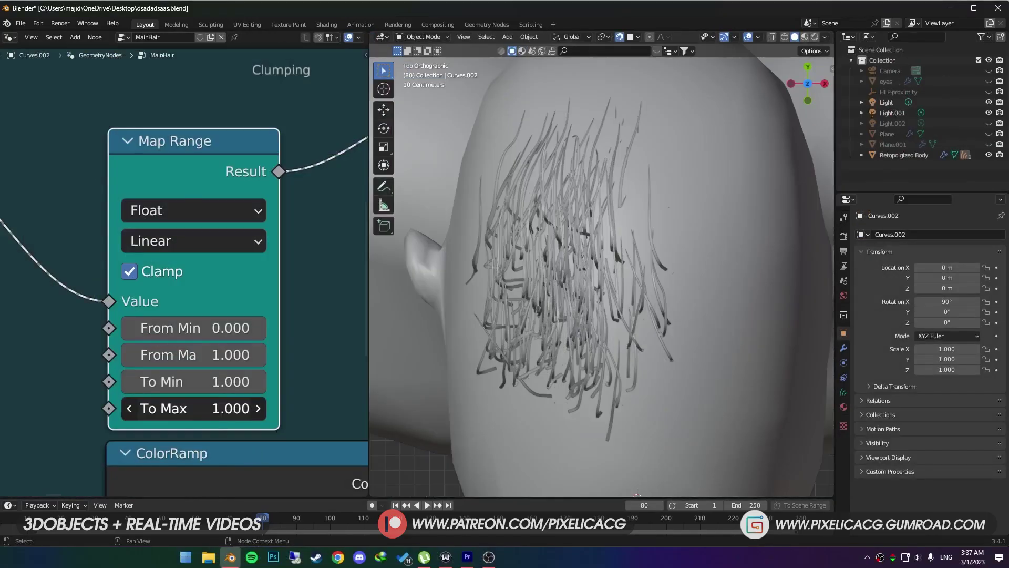
- Adjust the To Min and To Max values of the Clumping Map Range node and the Exponent of the Power node
{"action": "left_click_drag", "start_coordinate": [193, 409], "coordinate": [168, 382]}
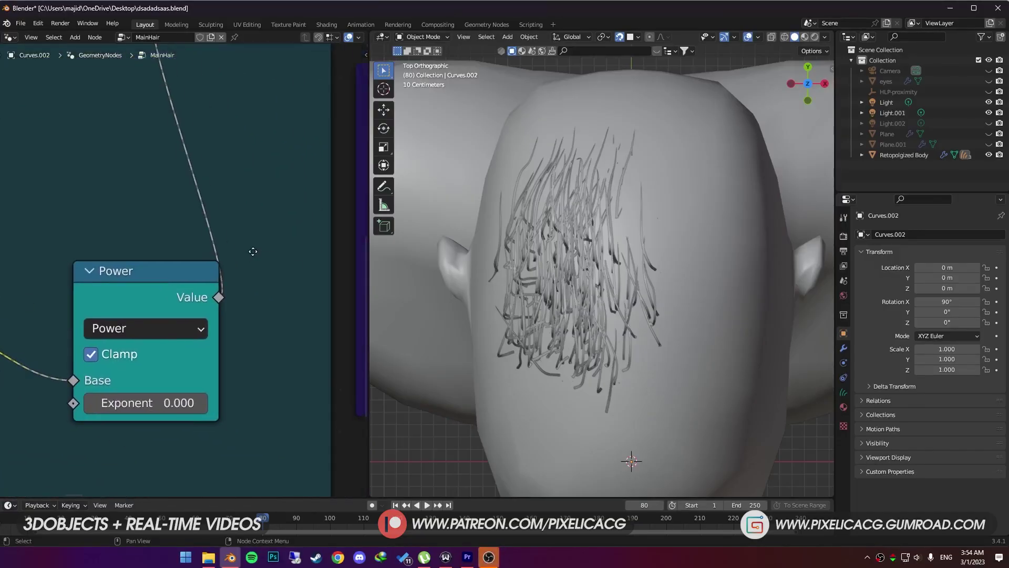
{"action": "scroll", "coordinate": [294, 241], "scroll_direction": "up", "scroll_amount": 3}
{"action": "mouse_move", "coordinate": [232, 401]}
{"action": "left_mouse_down"}
{"action": "mouse_move", "coordinate": [334, 401]}
{"action": "mouse_move", "coordinate": [289, 401]}
{"action": "left_mouse_up"}
{"action": "left_click_drag", "start_coordinate": [642, 153], "coordinate": [642, 163]}
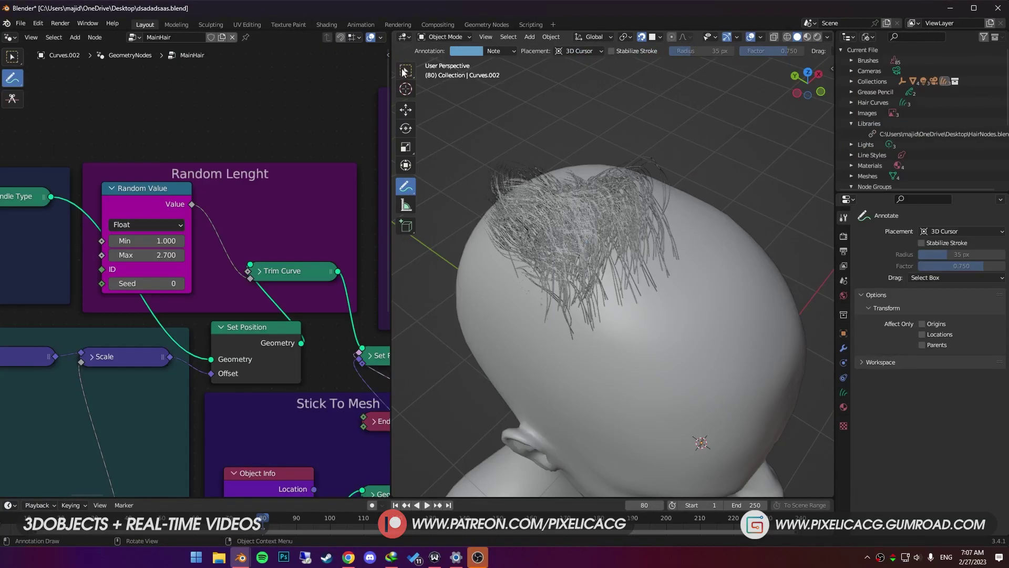
- Adjust the Min and Max values of the Random Value node in the Random Lenght frame to vary the hair length
{"action": "left_click", "coordinate": [512, 129]}
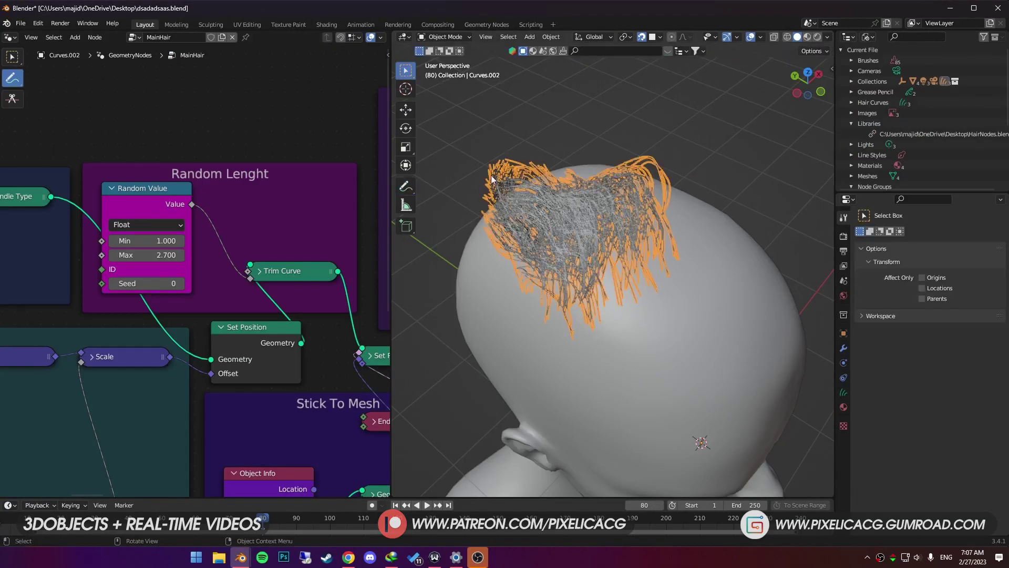
{"action": "scroll", "coordinate": [556, 282], "scroll_direction": "up", "scroll_amount": 3}
{"action": "middle_click_drag", "start_coordinate": [556, 282], "coordinate": [487, 323], "text": "shift"}
{"action": "left_click_drag", "start_coordinate": [148, 241], "coordinate": [114, 241]}
{"action": "left_click_drag", "start_coordinate": [147, 255], "coordinate": [170, 240]}
{"action": "scroll", "coordinate": [151, 254], "scroll_direction": "down", "scroll_amount": 3}
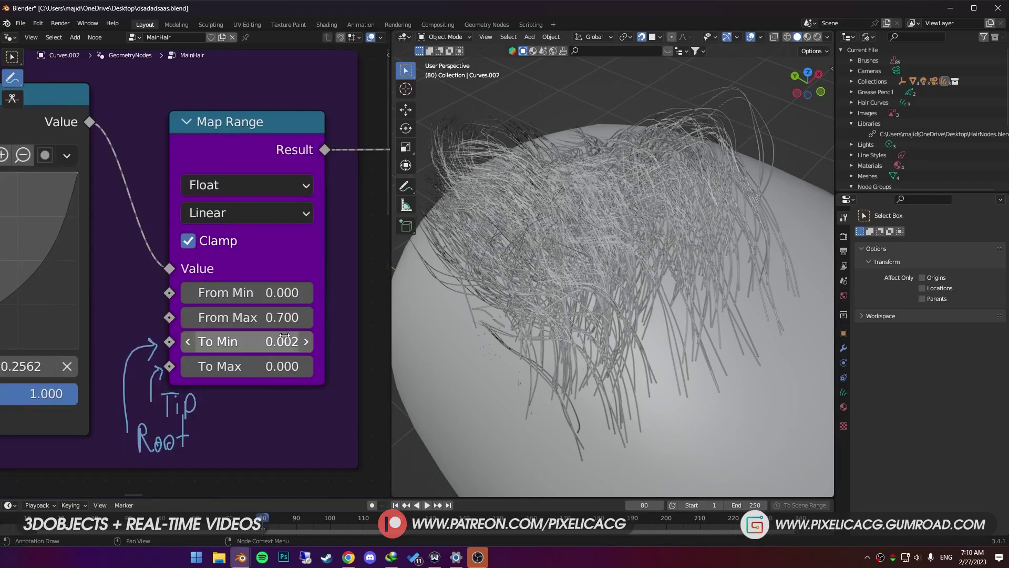
- Try root thickness values in the purple Map Range node's To Min, including 0.005, and finish with 0.01
{"action": "left_click_drag", "start_coordinate": [227, 351], "coordinate": [235, 353]}
{"action": "type", "text": "4"}
{"action": "key", "text": "Return"}
{"action": "left_click", "coordinate": [269, 345]}
{"action": "type", "text": "0.005"}
{"action": "key", "text": "Return"}
{"action": "left_click", "coordinate": [269, 346]}
{"action": "type", "text": "0.01"}
{"action": "key", "text": "Return"}
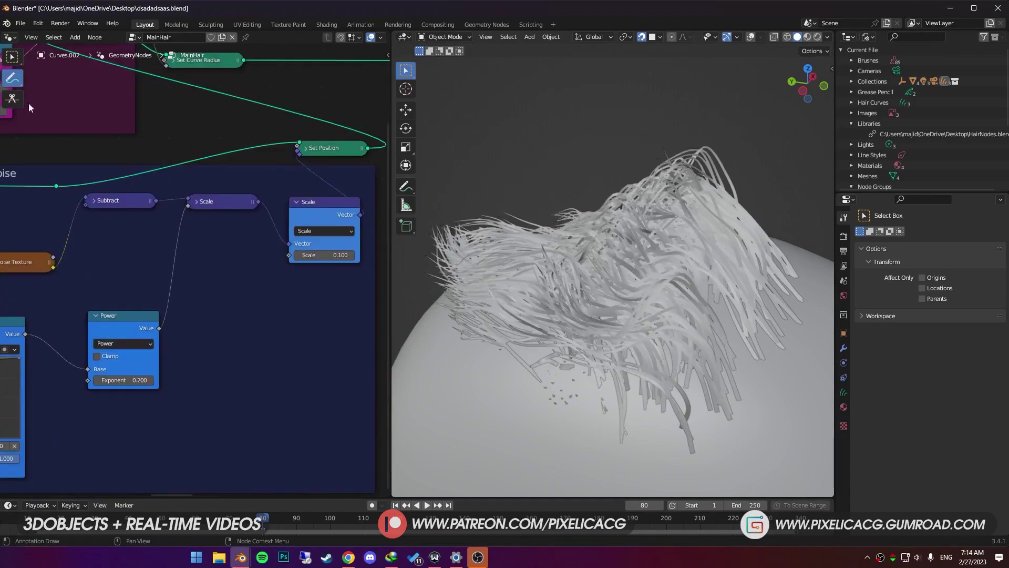
- Set the Scale value of the Noise frame's last Scale node to 0.3
{"action": "key", "text": "Return"}
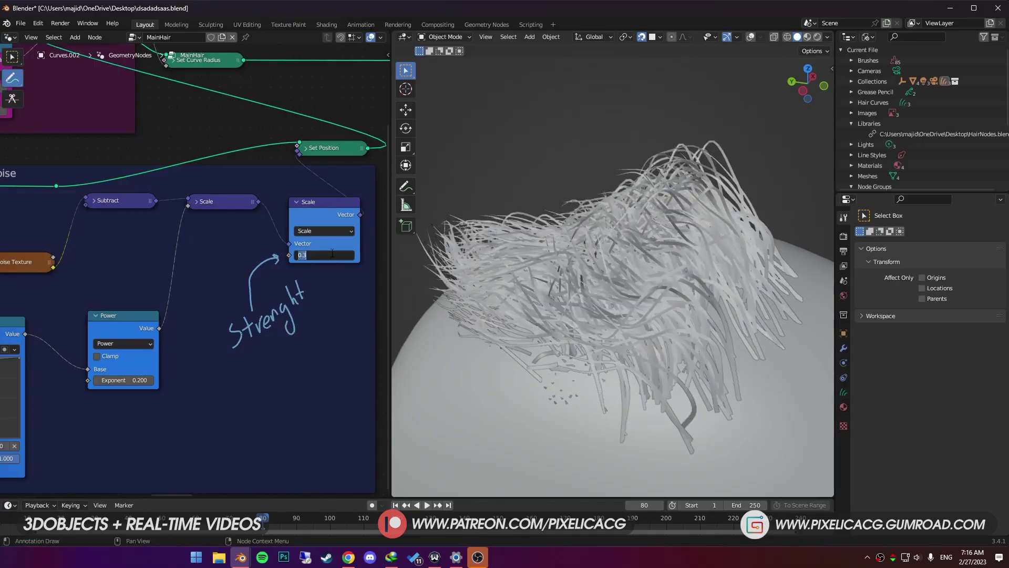
{"action": "middle_click_drag", "start_coordinate": [131, 365], "coordinate": [245, 346]}
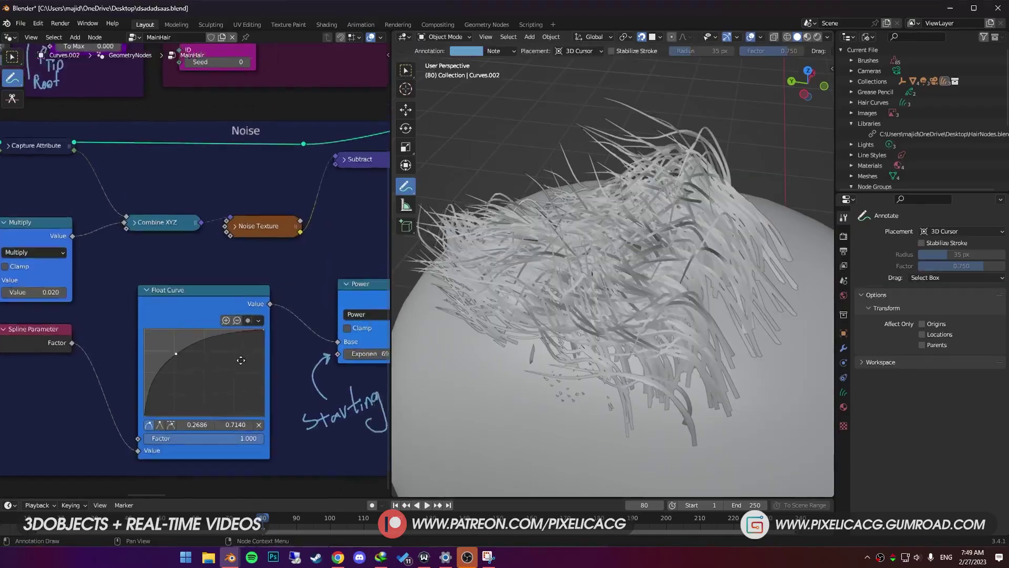
{"action": "mouse_move", "coordinate": [237, 364]}
{"action": "middle_mouse_down"}
{"action": "mouse_move", "coordinate": [54, 462]}
{"action": "mouse_move", "coordinate": [11, 447]}
{"action": "mouse_move", "coordinate": [221, 436]}
{"action": "mouse_move", "coordinate": [132, 426]}
{"action": "middle_mouse_up"}
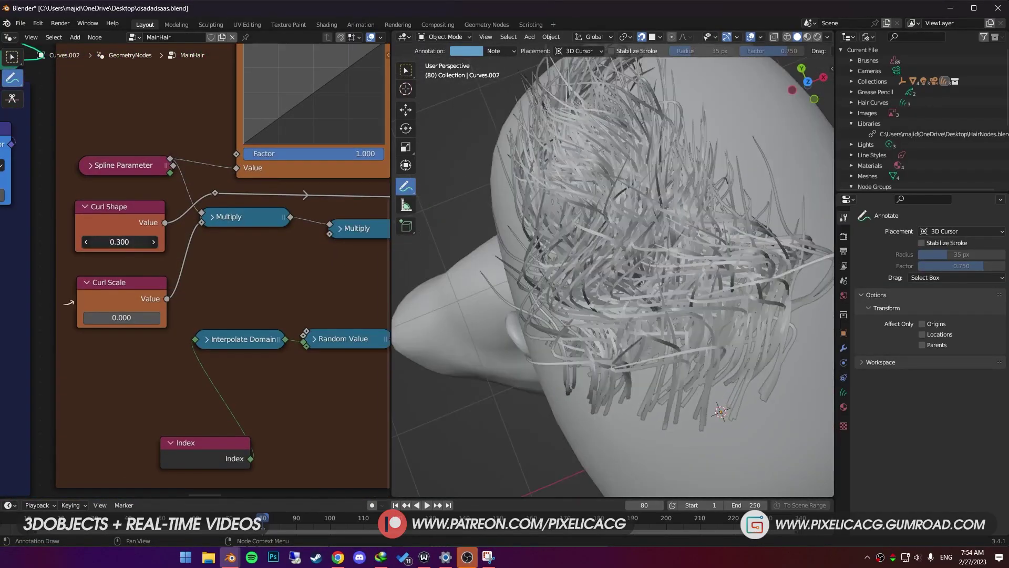
- Set the Curl Shape value in the Curl frame to 0.2
{"action": "left_click_drag", "start_coordinate": [63, 303], "coordinate": [113, 254]}
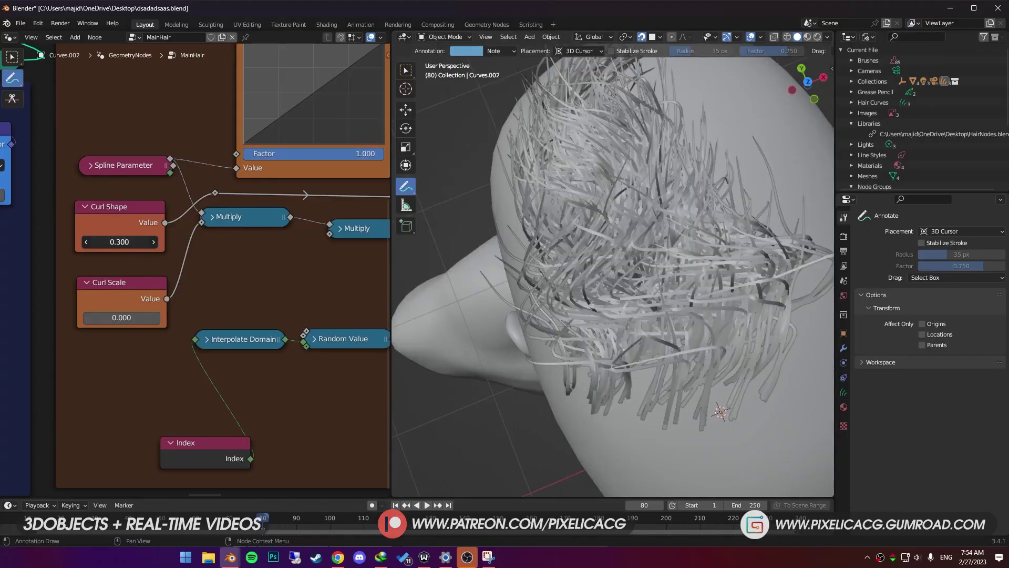
{"action": "middle_click_drag", "start_coordinate": [93, 242], "coordinate": [79, 279]}
{"action": "left_click_drag", "start_coordinate": [79, 279], "coordinate": [107, 284]}
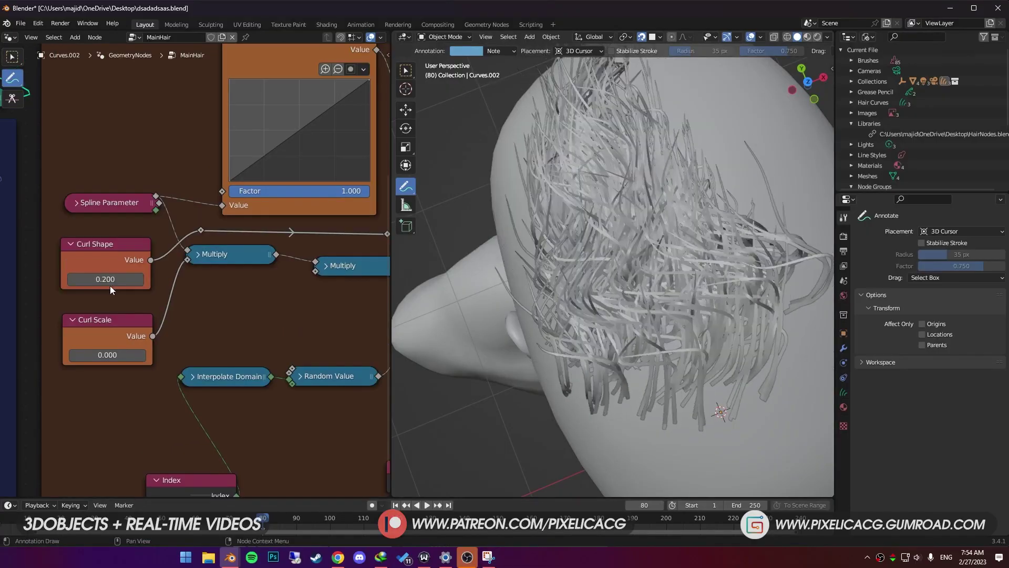
- Set the Curl Scale value to 0.1 and adjust it further
{"action": "left_click", "coordinate": [103, 356]}
{"action": "type", "text": "0.1"}
{"action": "key", "text": "Return"}
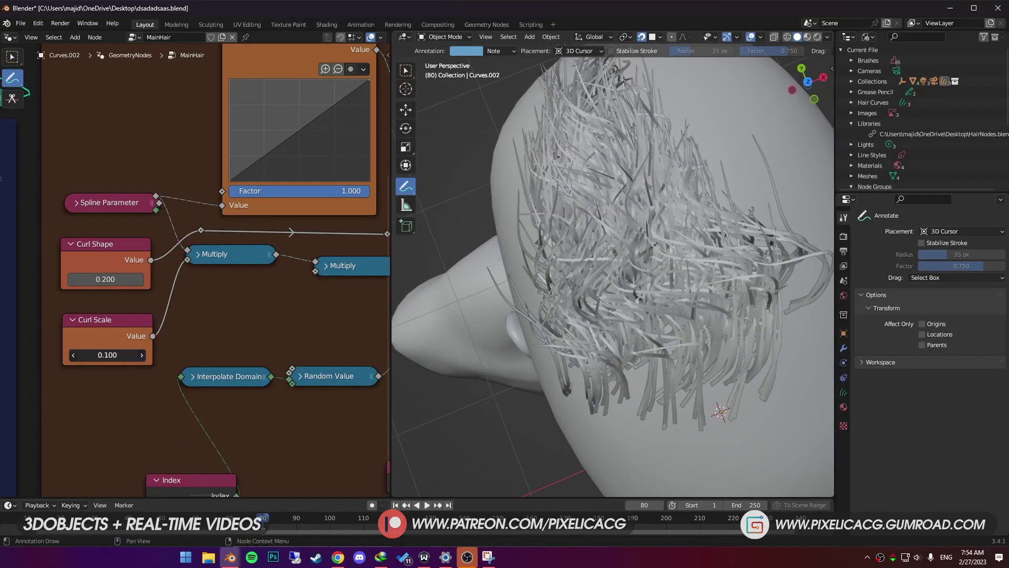
{"action": "left_click_drag", "start_coordinate": [107, 356], "coordinate": [142, 356]}
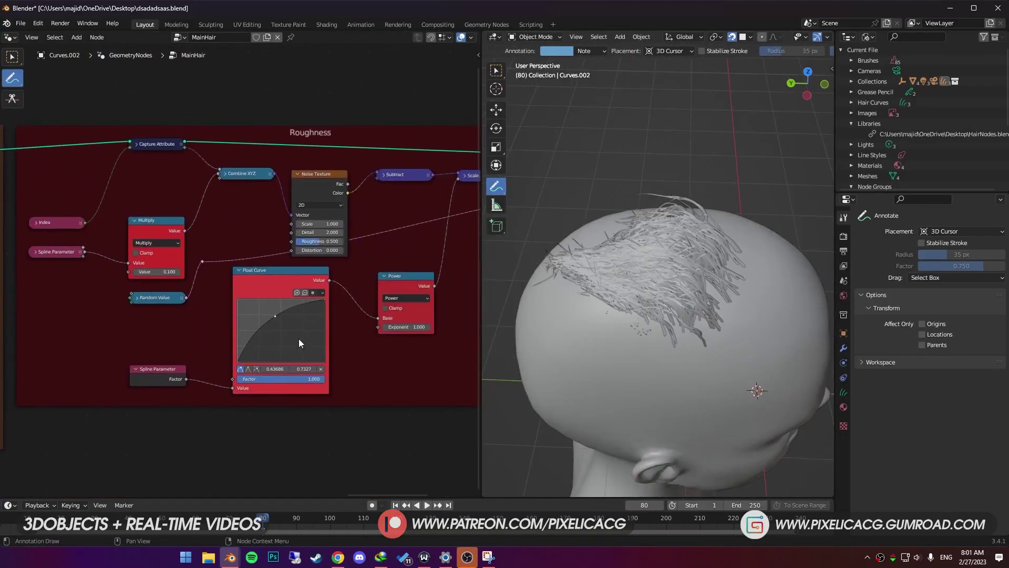
- Adjust the Power node's Exponent in the Roughness frame, trying 0.9 among other values
{"action": "scroll", "coordinate": [298, 250], "scroll_direction": "up", "scroll_amount": 4}
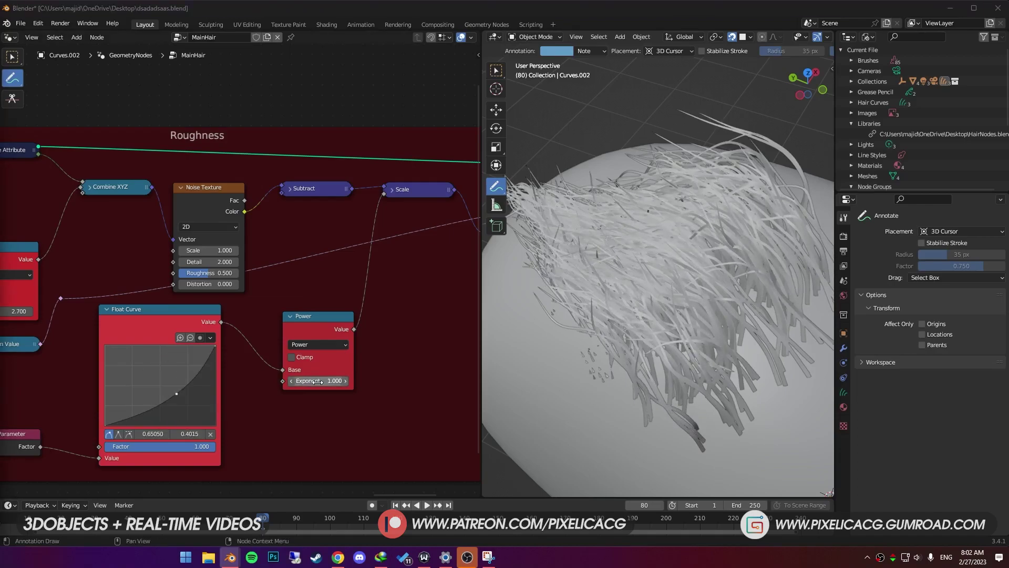
{"action": "left_click_drag", "start_coordinate": [315, 382], "coordinate": [337, 381]}
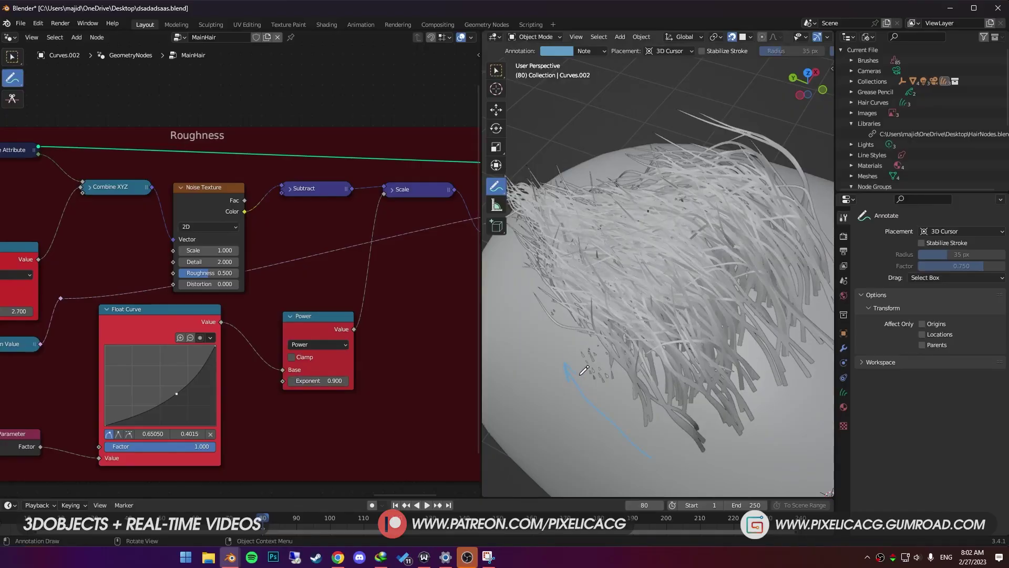
{"action": "middle_click_drag", "start_coordinate": [608, 436], "coordinate": [610, 431]}
{"action": "left_click_drag", "start_coordinate": [315, 381], "coordinate": [305, 381]}
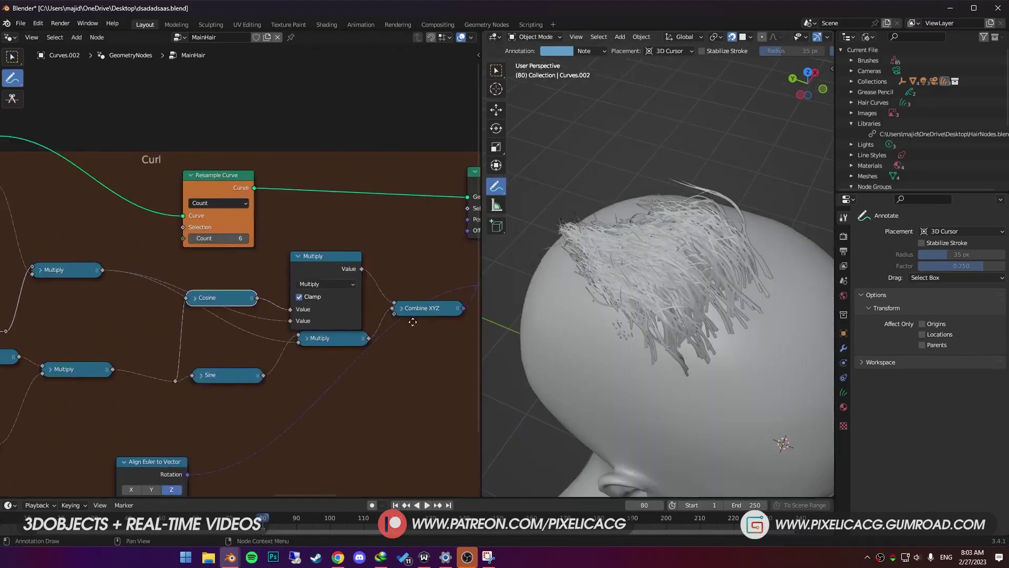
- Duplicate the hair curves object and keep the copy at the original's position
{"action": "middle_click_drag", "start_coordinate": [408, 322], "coordinate": [284, 447]}
{"action": "scroll", "coordinate": [163, 302], "scroll_direction": "up", "scroll_amount": 5}
{"action": "middle_click_drag", "start_coordinate": [163, 302], "coordinate": [200, 351]}
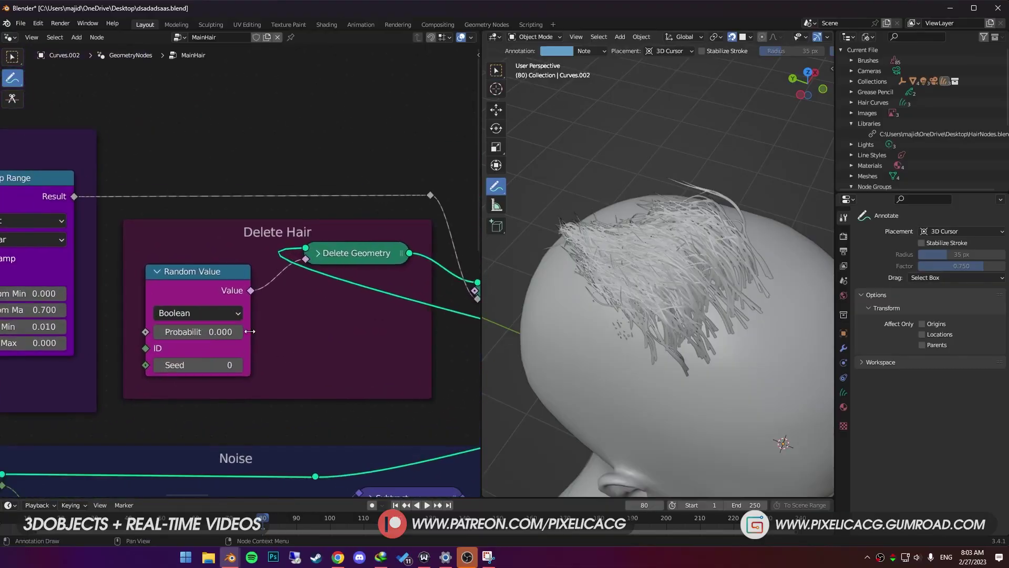
{"action": "scroll", "coordinate": [696, 366], "scroll_direction": "up", "scroll_amount": 2}
{"action": "middle_click_drag", "start_coordinate": [696, 366], "coordinate": [667, 360]}
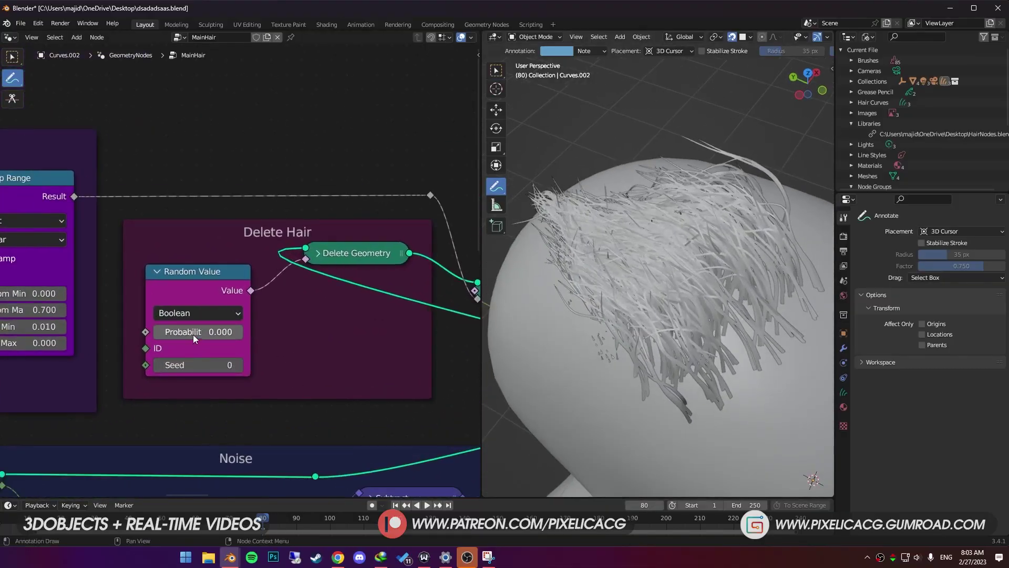
{"action": "left_click", "coordinate": [676, 261]}
{"action": "key", "text": "ctrl+Tab"}
{"action": "key", "text": "shift+d"}
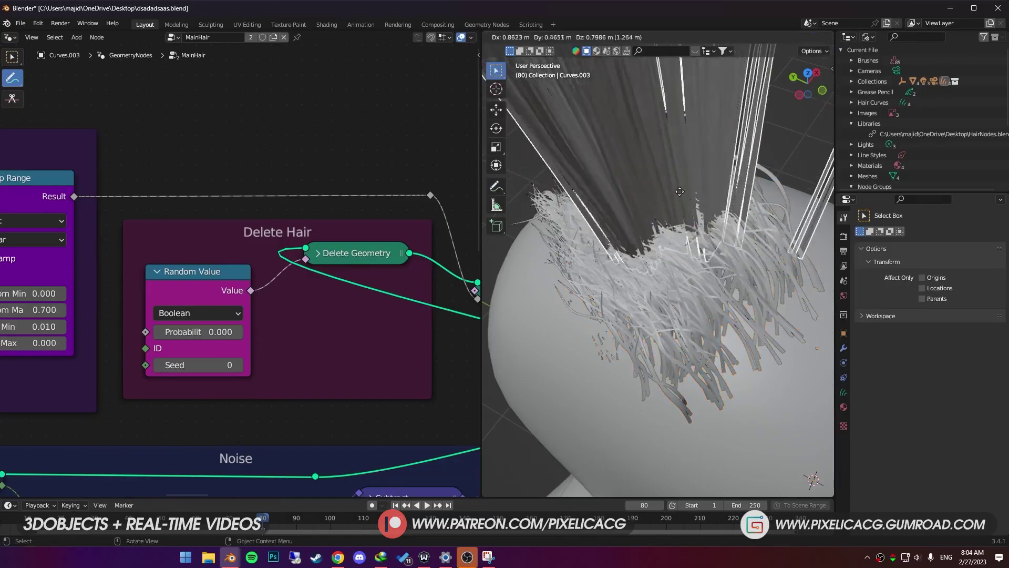
{"action": "right_click", "coordinate": [704, 252]}
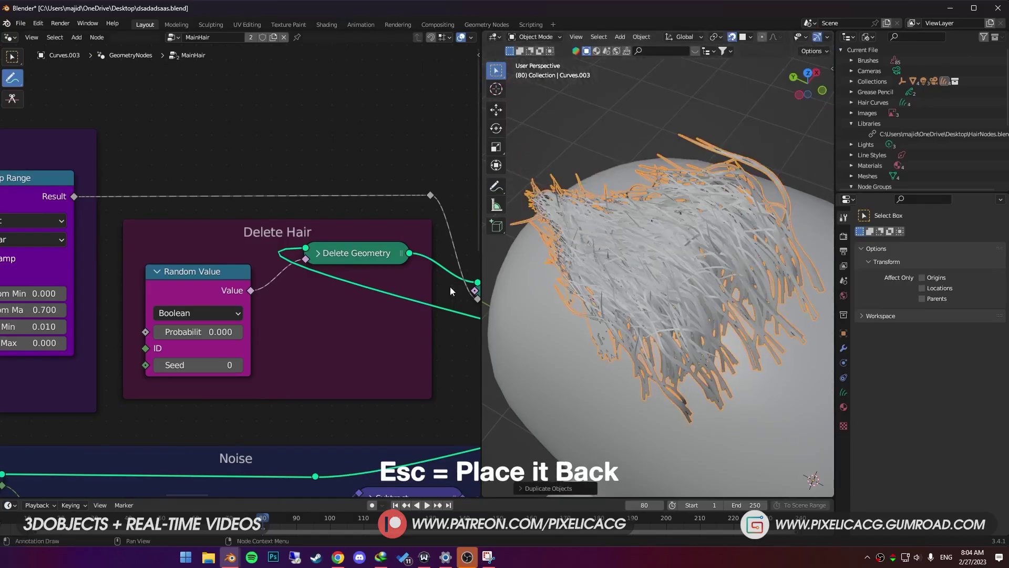
- Enter Sculpt Mode on the duplicated hair and comb its strands with the Comb brush
{"action": "key", "text": "ctrl+Tab"}
{"action": "middle_click_drag", "start_coordinate": [652, 281], "coordinate": [604, 210]}
{"action": "left_click", "coordinate": [497, 149]}
{"action": "left_click_drag", "start_coordinate": [631, 210], "coordinate": [678, 245]}
{"action": "mouse_move", "coordinate": [679, 245]}
{"action": "middle_mouse_down"}
{"action": "mouse_move", "coordinate": [596, 232]}
{"action": "mouse_move", "coordinate": [736, 259]}
{"action": "middle_mouse_up"}
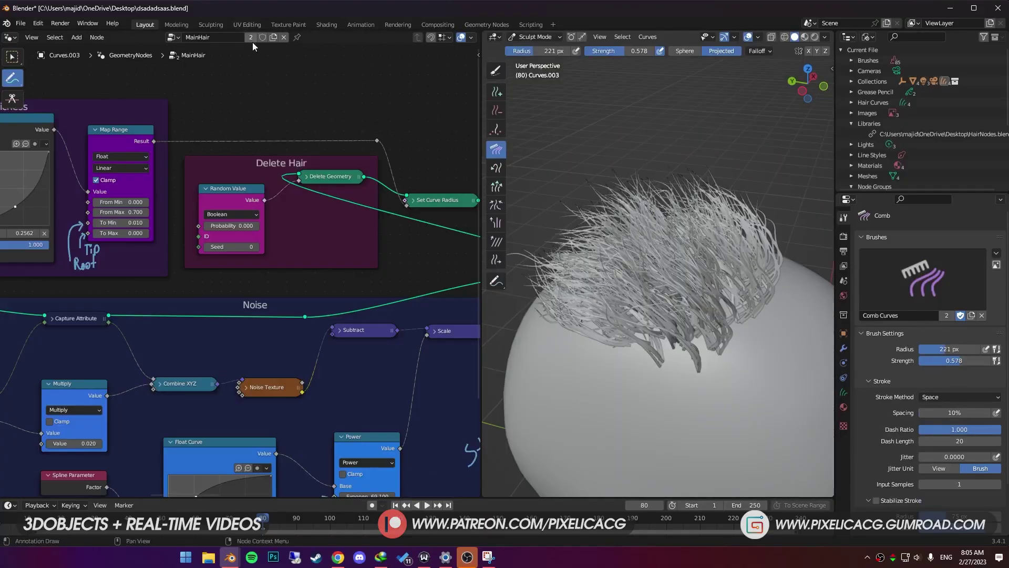
- Make the duplicate's MainHair node group single-user and adjust the Random Value Probability in the Delete Hair frame
{"action": "left_click_drag", "start_coordinate": [252, 42], "coordinate": [230, 113]}
{"action": "left_click_drag", "start_coordinate": [231, 226], "coordinate": [258, 226]}
{"action": "middle_click_drag", "start_coordinate": [746, 242], "coordinate": [634, 244]}
{"action": "middle_click_drag", "start_coordinate": [803, 251], "coordinate": [602, 181]}
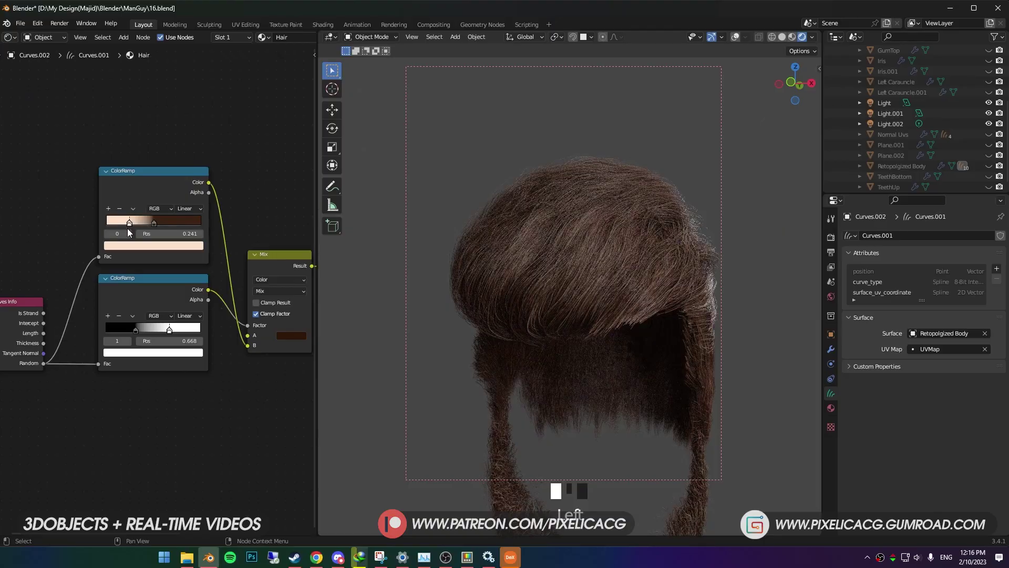
- Examine the rendered brown hair and beard from near and far
{"action": "scroll", "coordinate": [638, 339], "scroll_direction": "down", "scroll_amount": 2}
{"action": "middle_click_drag", "start_coordinate": [638, 340], "coordinate": [652, 342]}
{"action": "scroll", "coordinate": [564, 338], "scroll_direction": "down", "scroll_amount": 2}
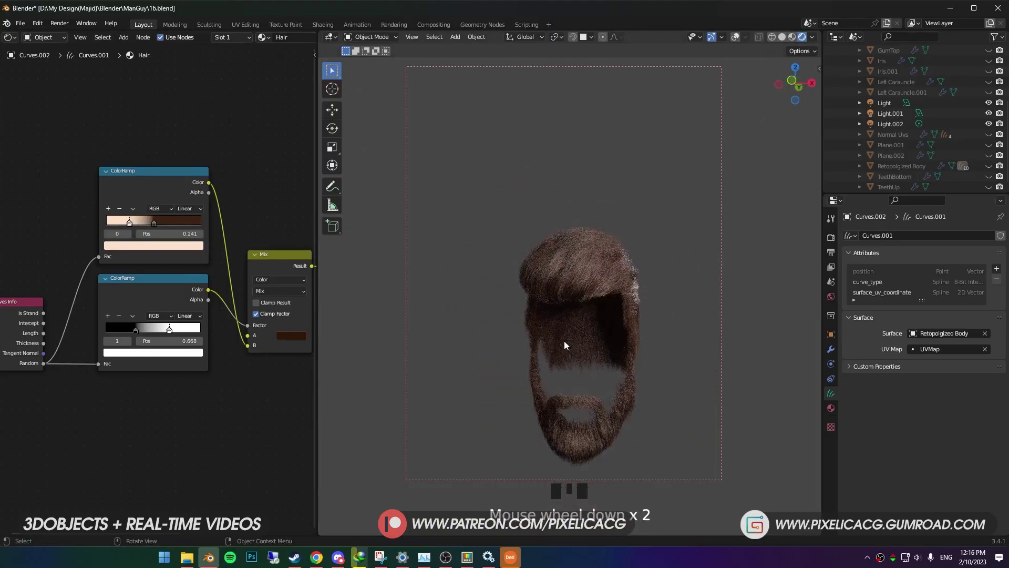
{"action": "scroll", "coordinate": [565, 336], "scroll_direction": "up", "scroll_amount": 3}
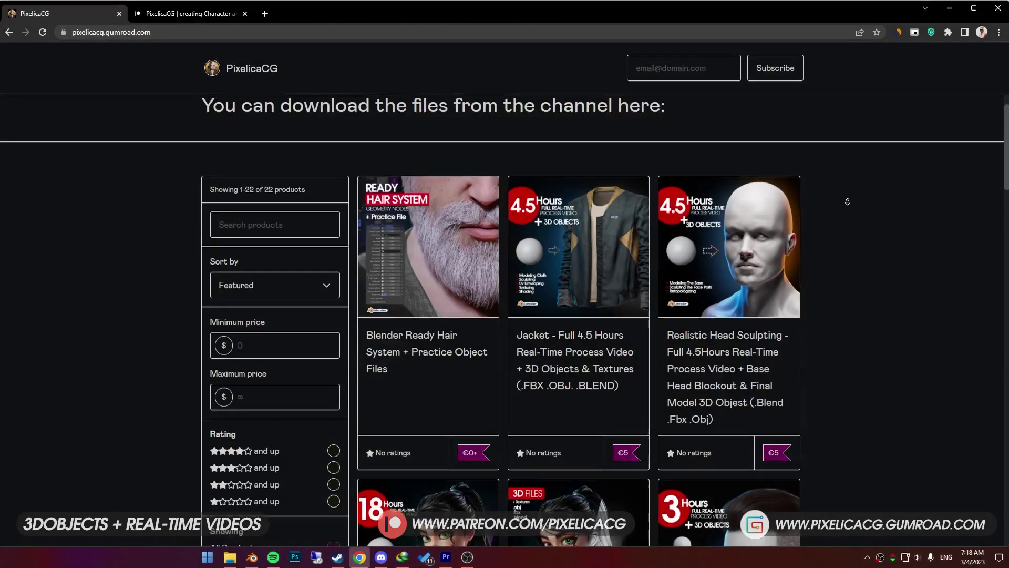
- Browse the product listings on the PixelicaCG Gumroad page in the web browser
{"action": "scroll", "coordinate": [846, 215], "scroll_direction": "down", "scroll_amount": 3}
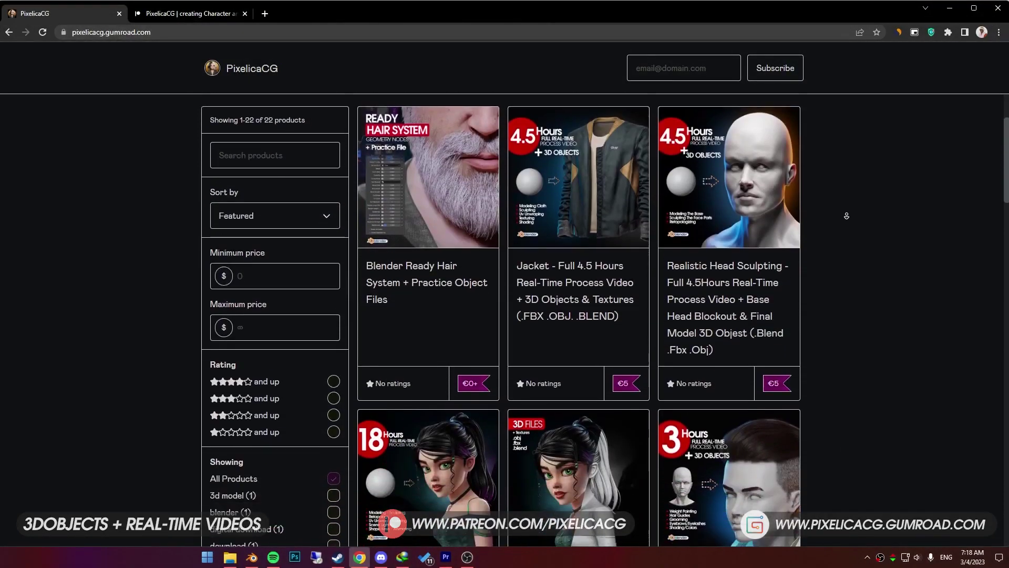
{"action": "scroll", "coordinate": [846, 215], "scroll_direction": "down", "scroll_amount": 7}
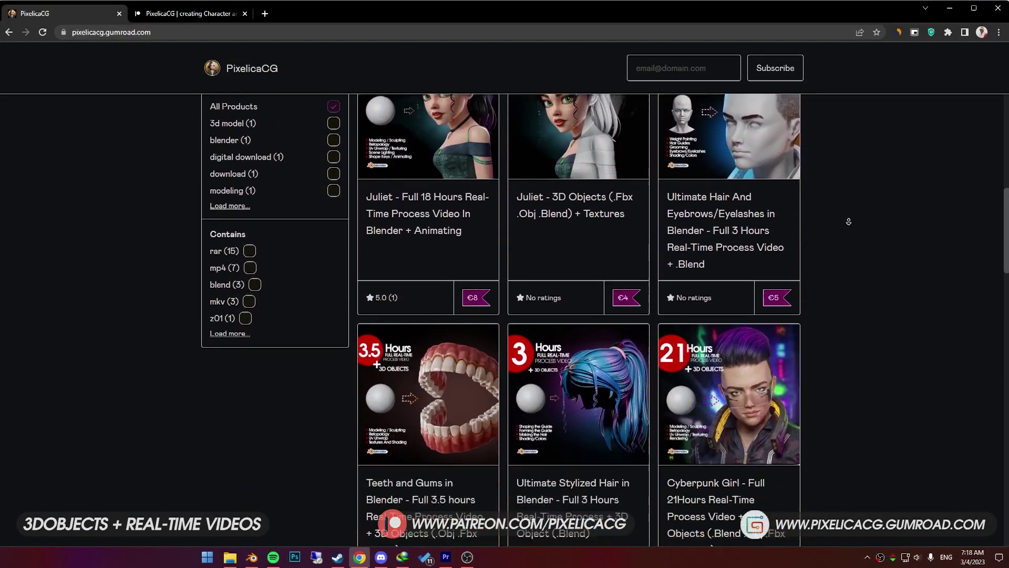
{"action": "scroll", "coordinate": [848, 221], "scroll_direction": "down", "scroll_amount": 6}
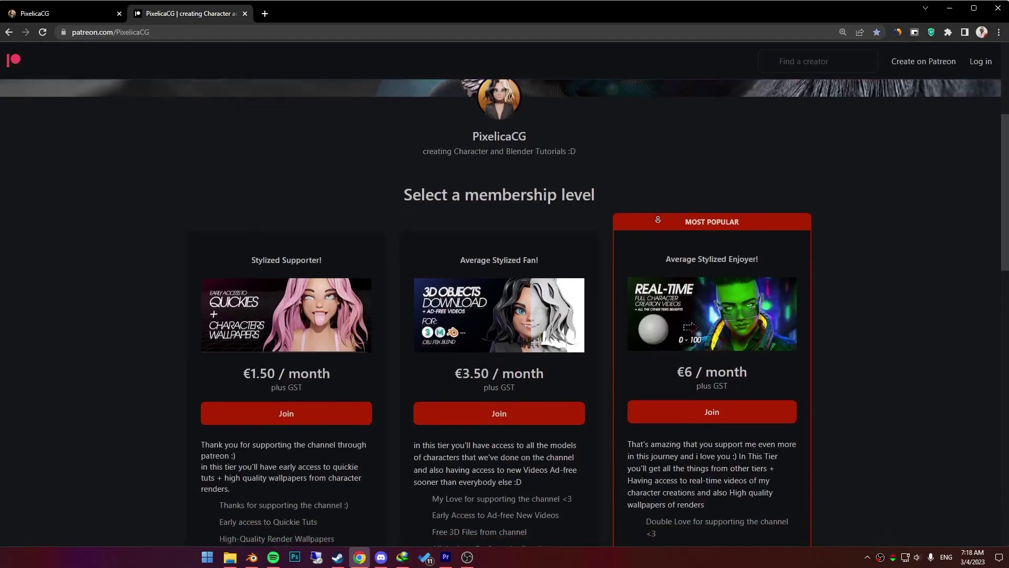